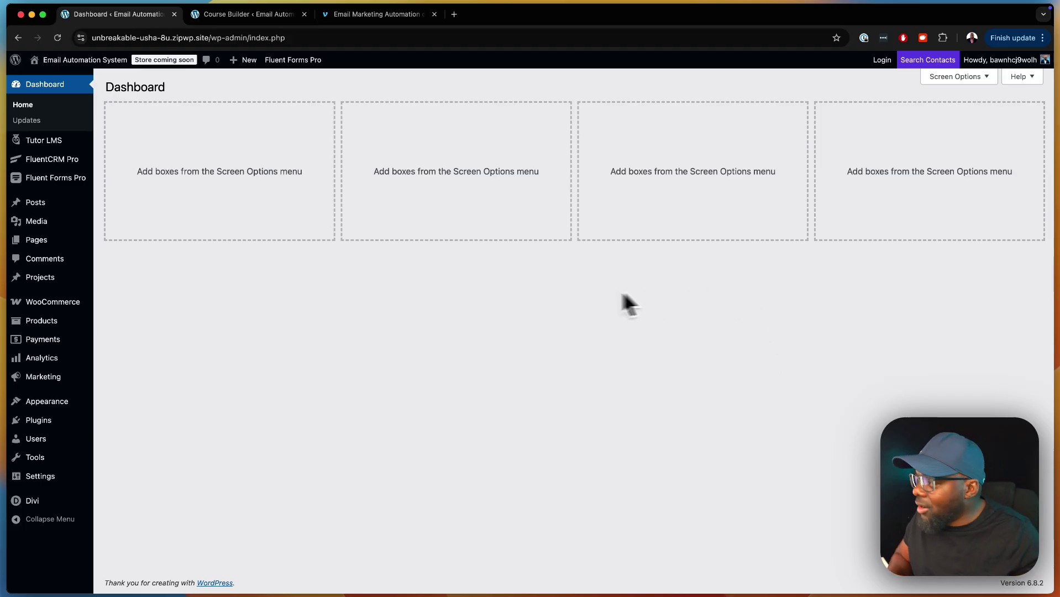
# Create a new blank form from the Fluent Forms Pro menu
pyautogui.moveTo(73, 162)
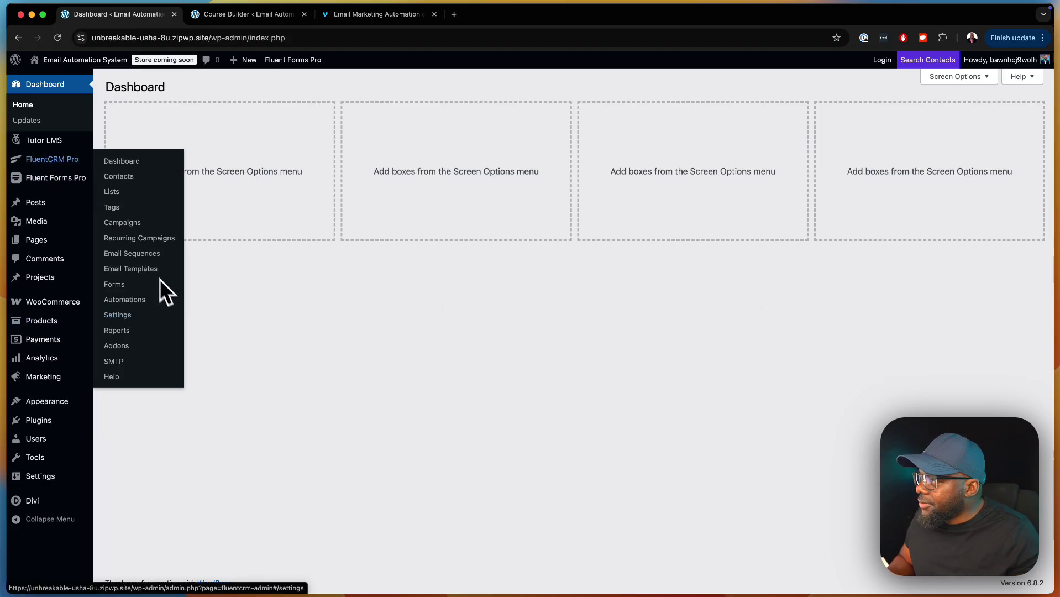
pyautogui.click(113, 524)
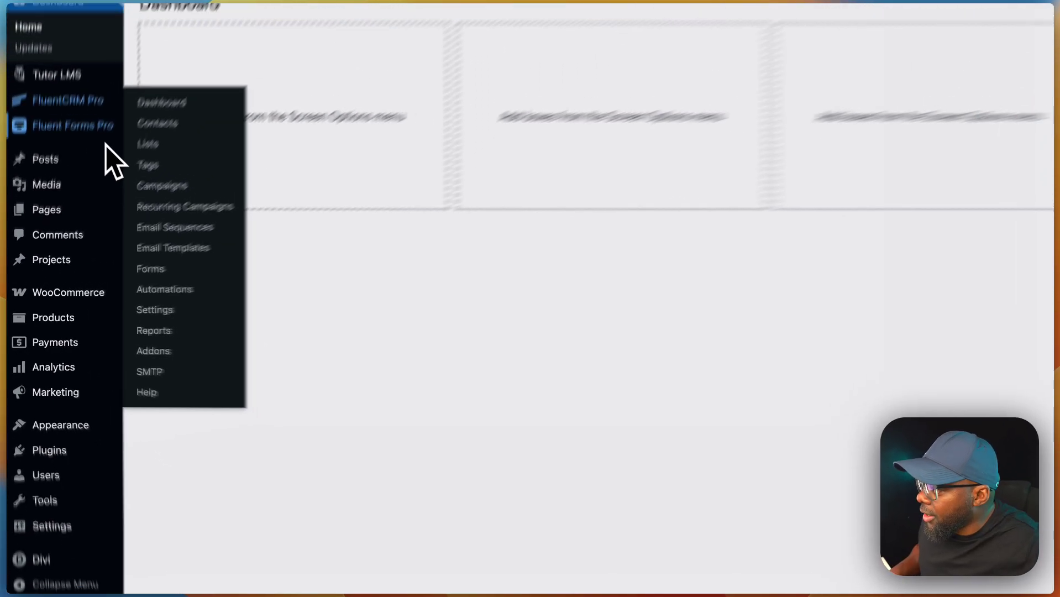
pyautogui.moveTo(108, 126)
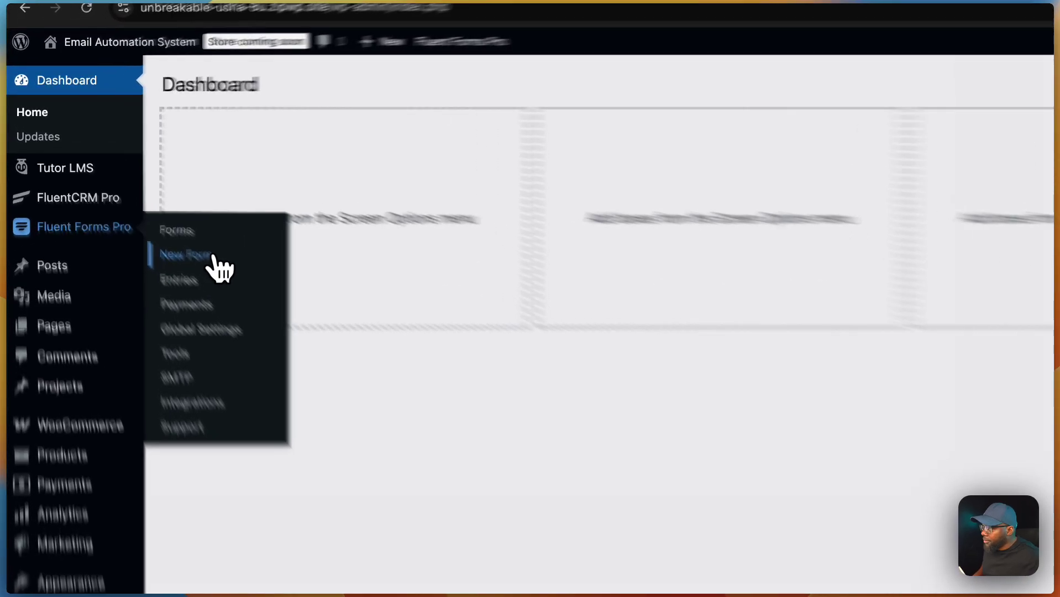
pyautogui.click(138, 198)
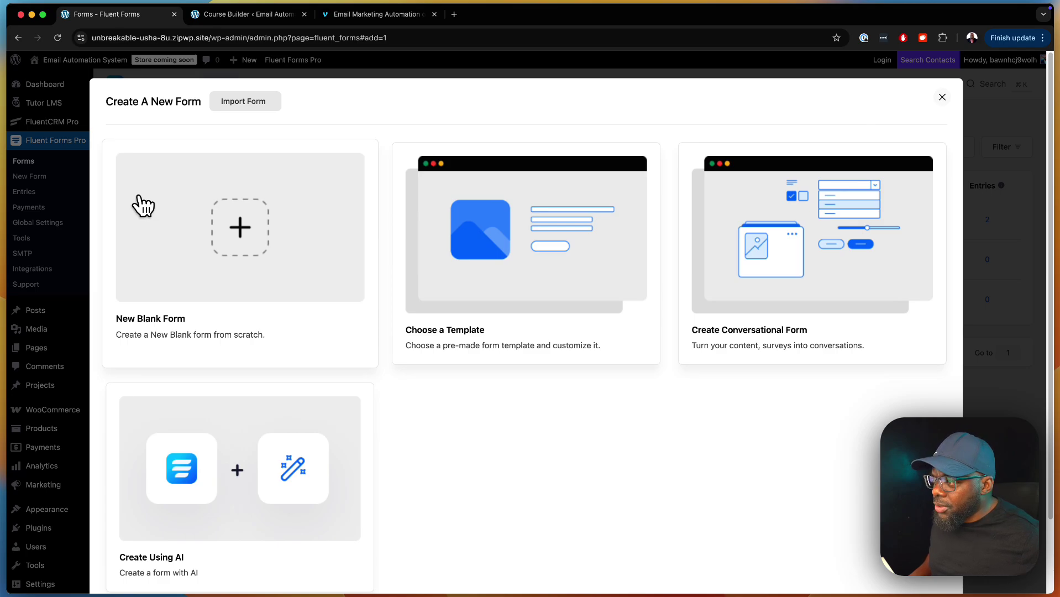
pyautogui.click(235, 234)
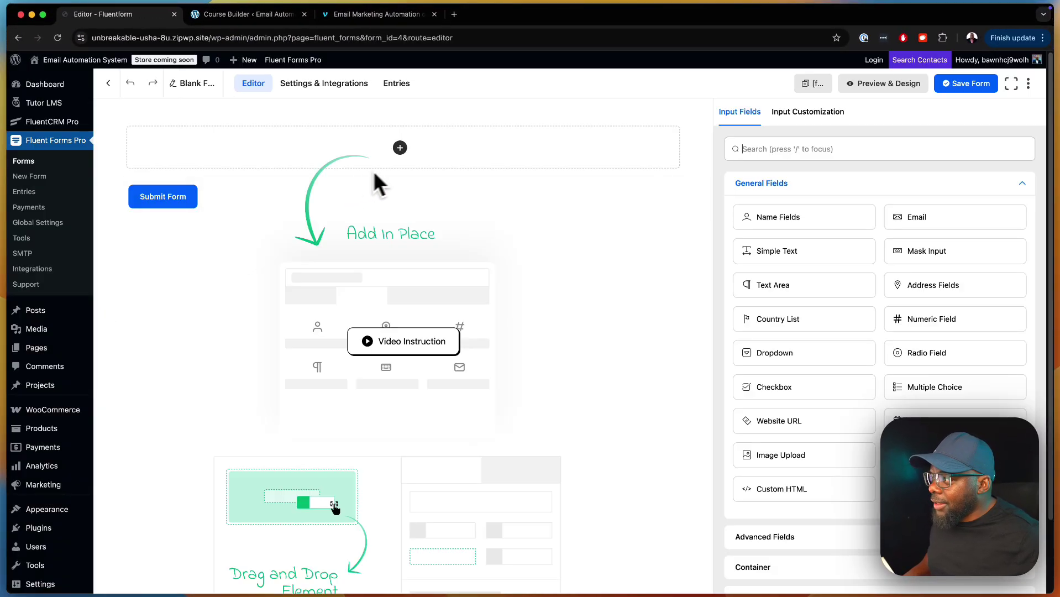
# Add a Name field without Last Name and an Email field to the form
pyautogui.click(817, 220)
pyautogui.click(913, 218)
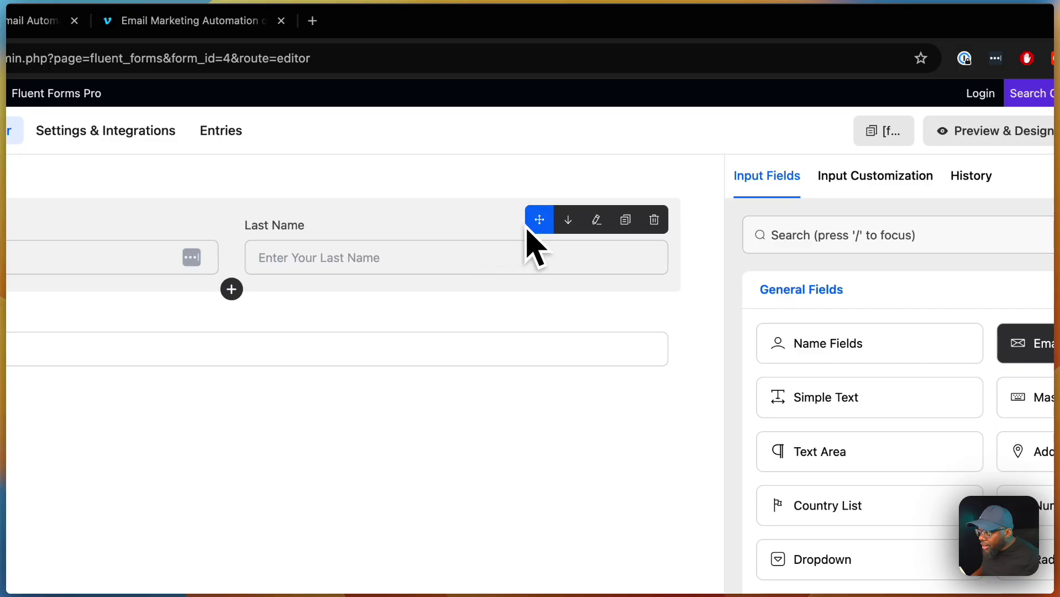
pyautogui.click(451, 235)
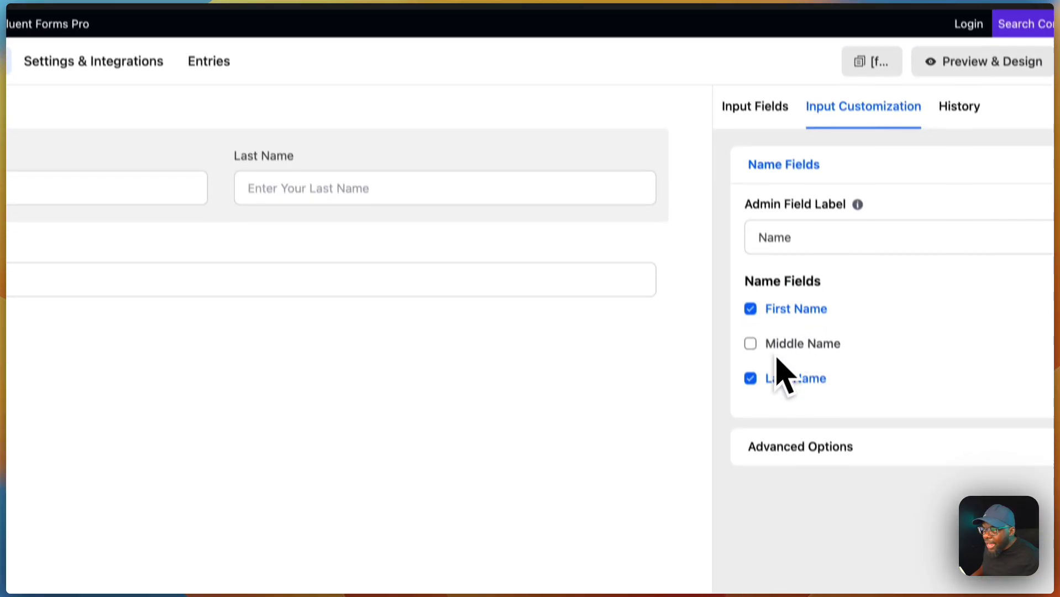
pyautogui.click(751, 378)
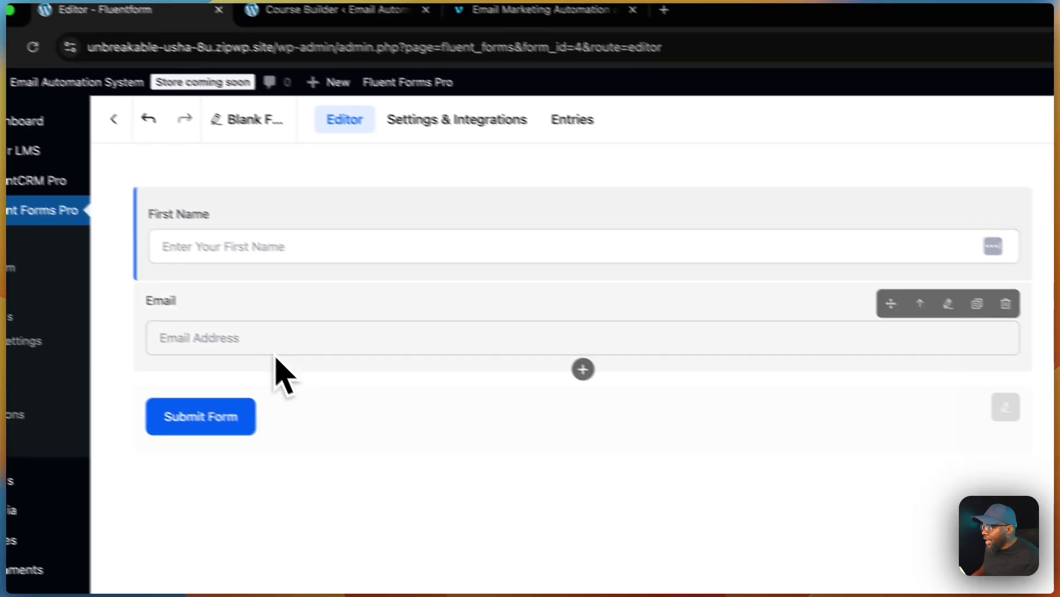
# Rename the form to 'FREE Course'
pyautogui.click(217, 122)
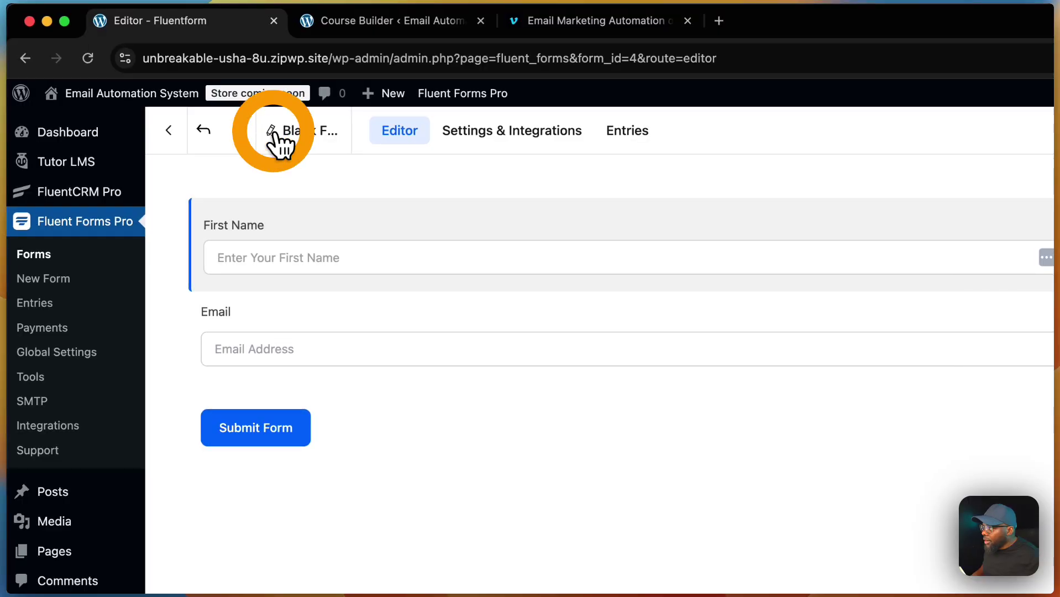
pyautogui.tripleClick(597, 338)
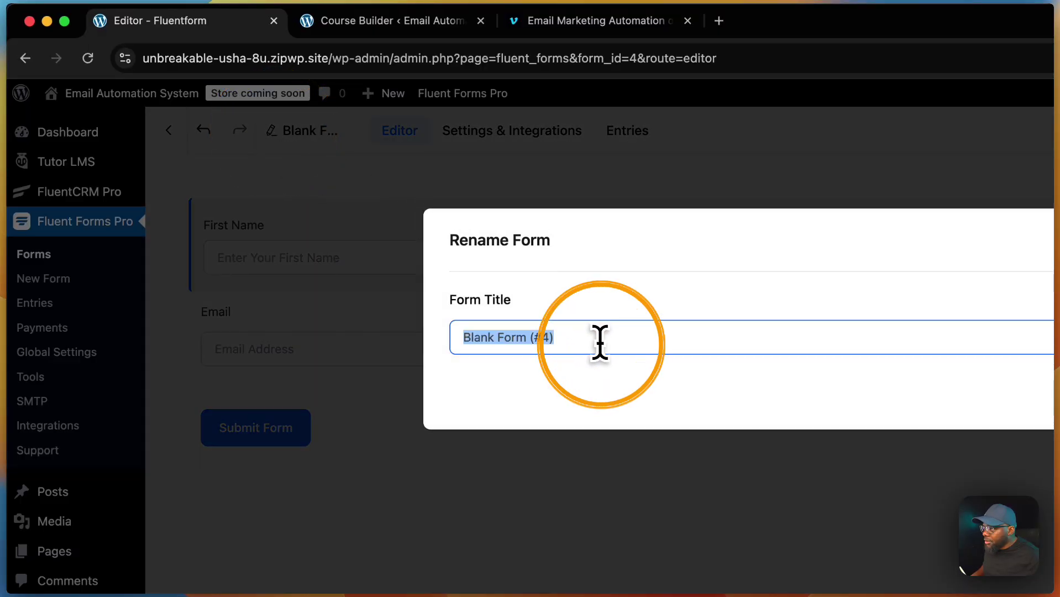
pyautogui.write('FREE ')
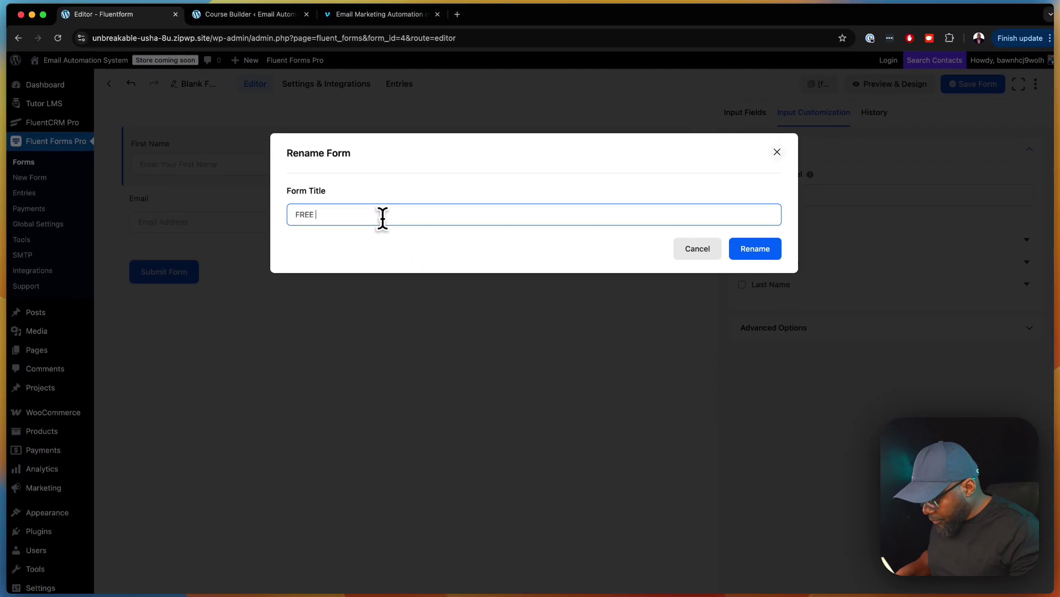
pyautogui.write('Course')
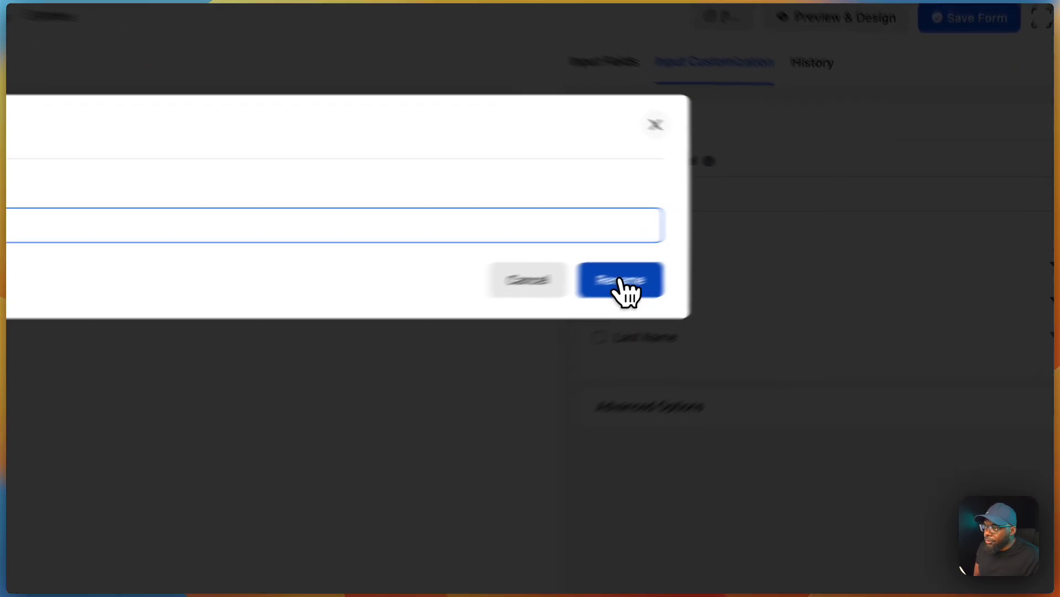
pyautogui.click(749, 249)
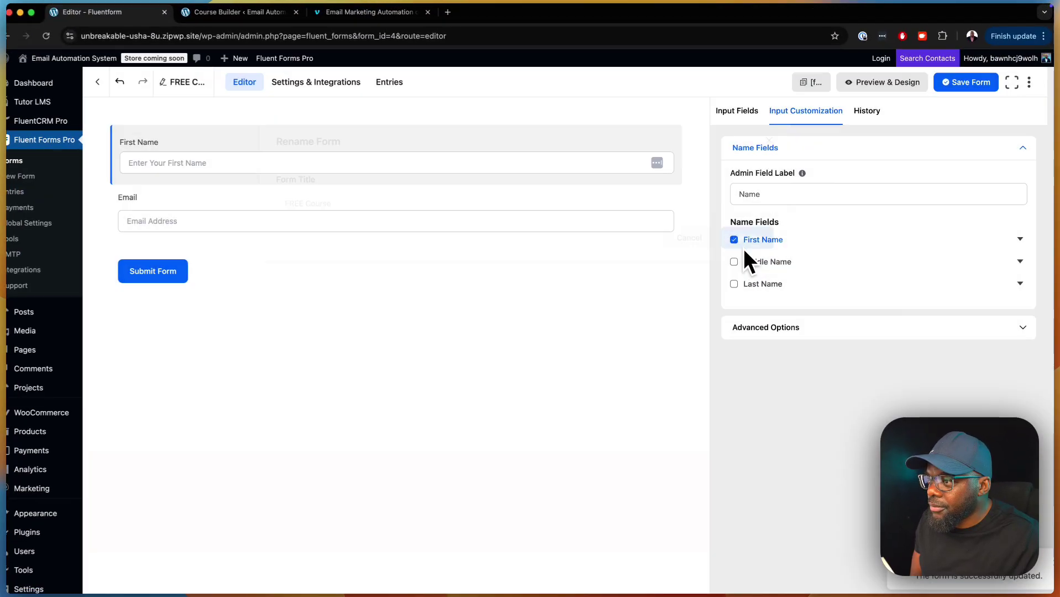
# Change the submit button label to 'I Want The Course'
pyautogui.click(179, 276)
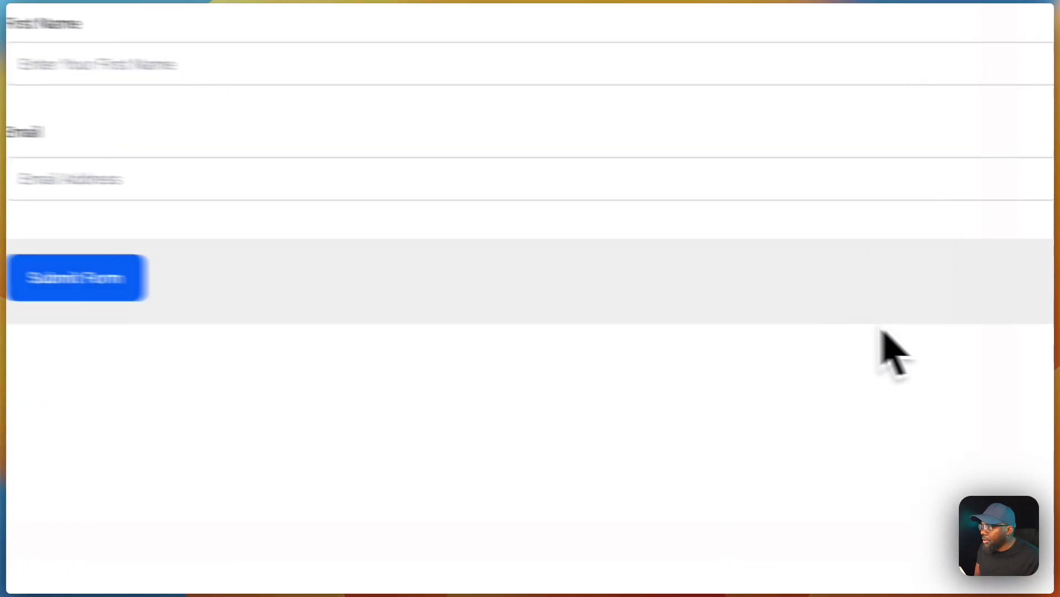
pyautogui.click(623, 246)
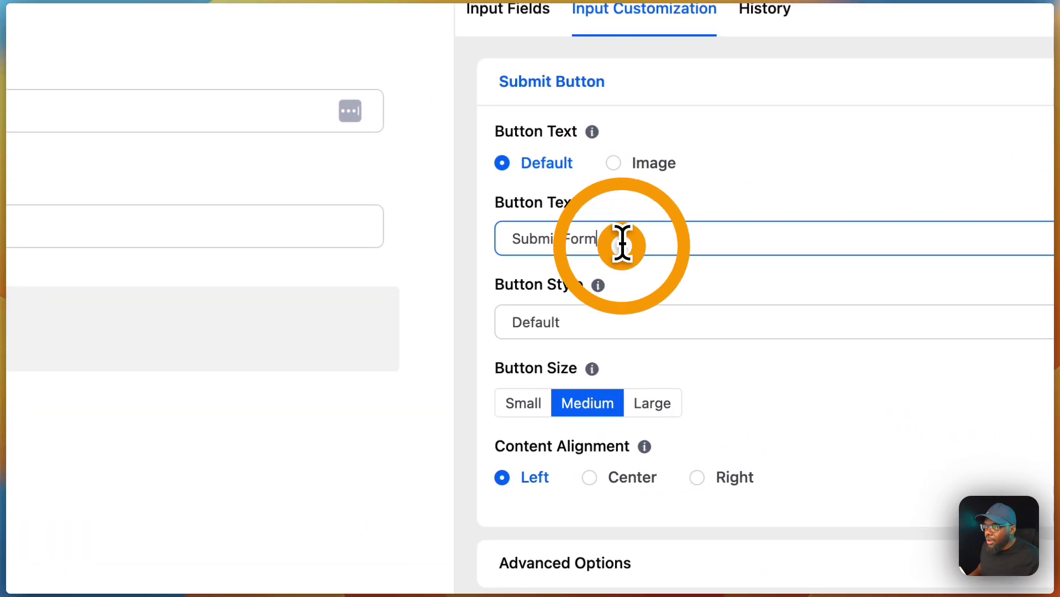
pyautogui.tripleClick(623, 246)
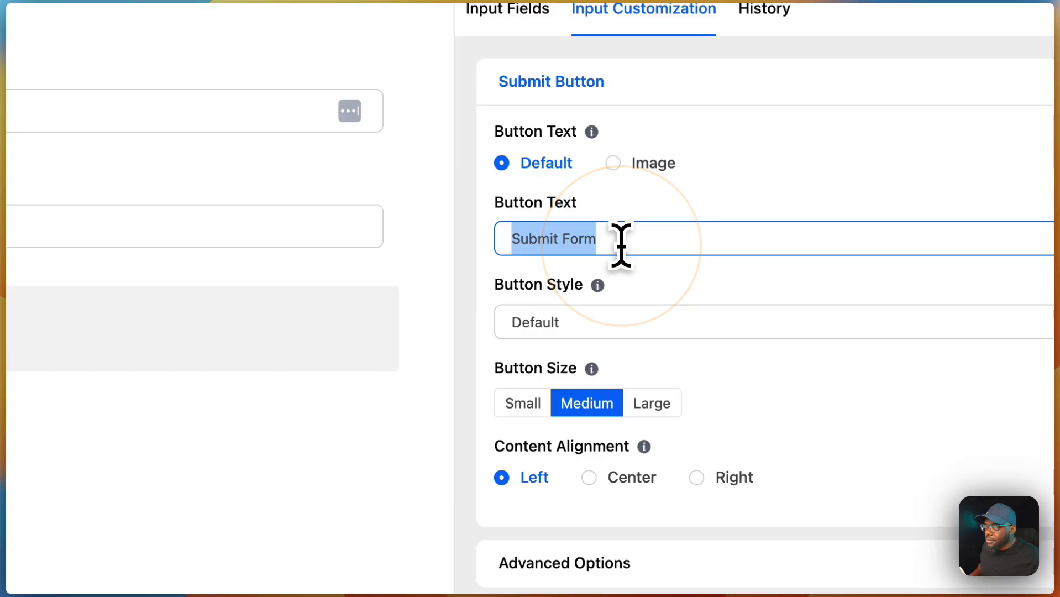
pyautogui.write('I')
pyautogui.write(' Wa')
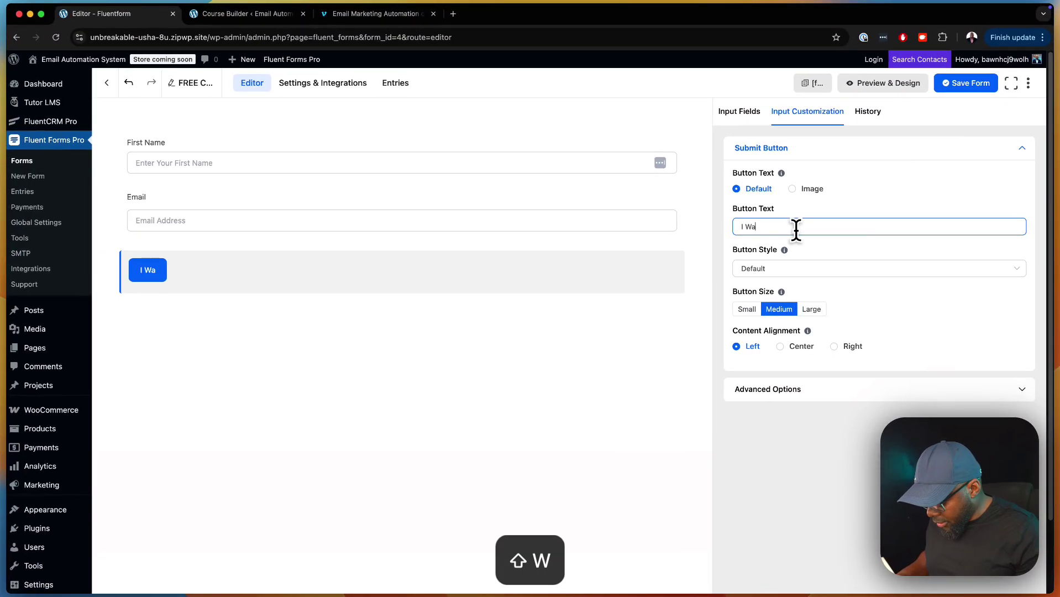
pyautogui.write('nt The C')
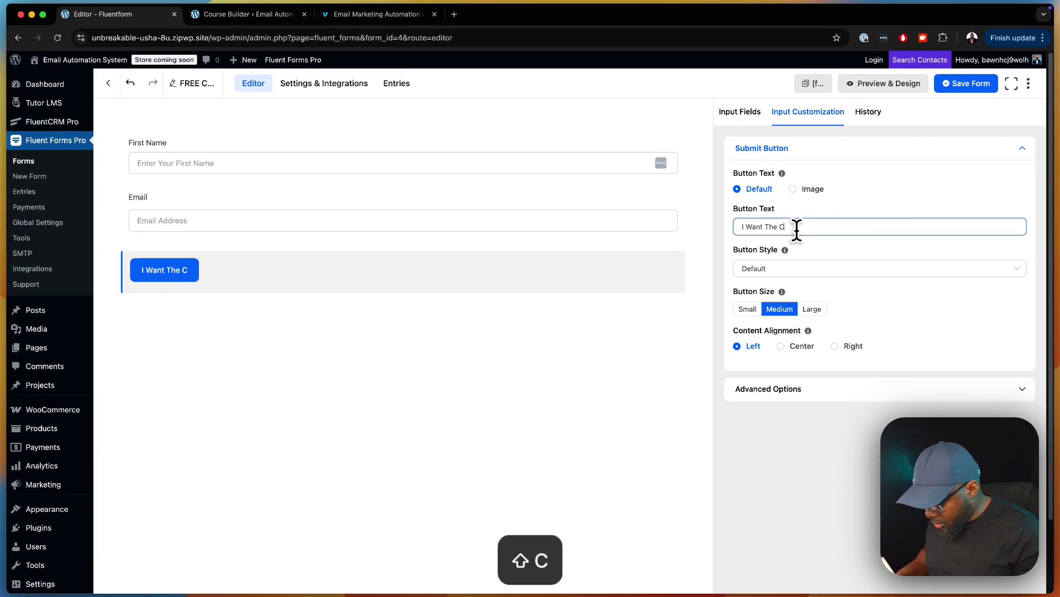
pyautogui.write('ourse')
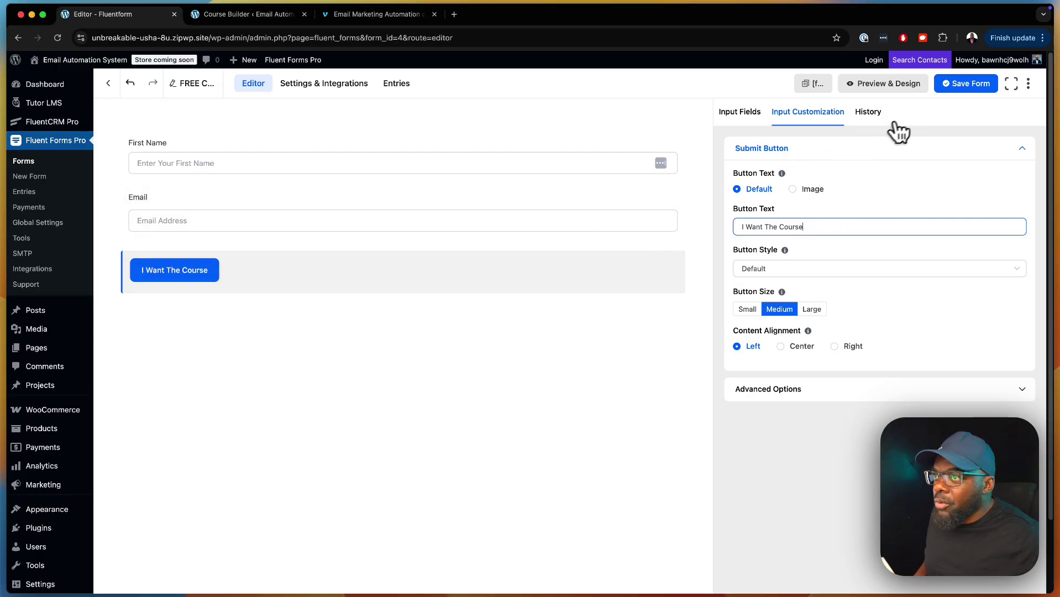
# Save the form, copy its shortcode, and go to Settings & Integrations
pyautogui.click(967, 84)
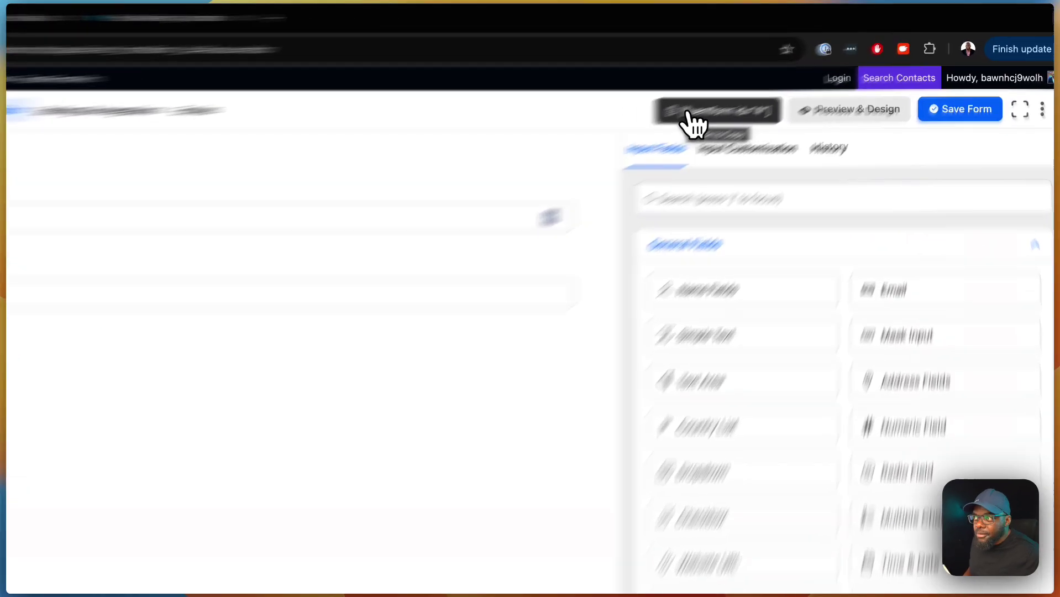
pyautogui.click(761, 87)
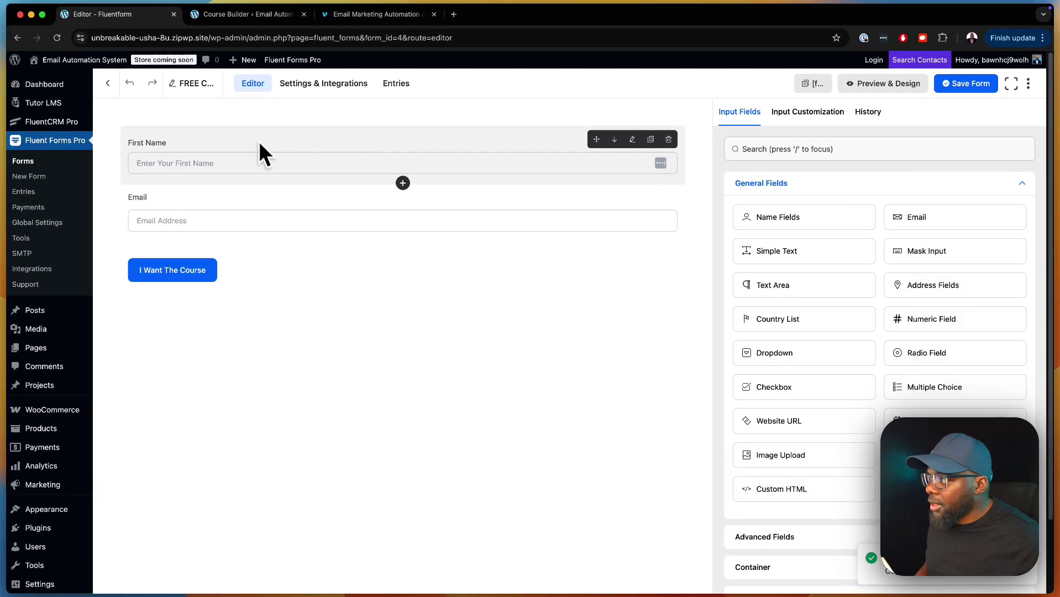
pyautogui.click(301, 86)
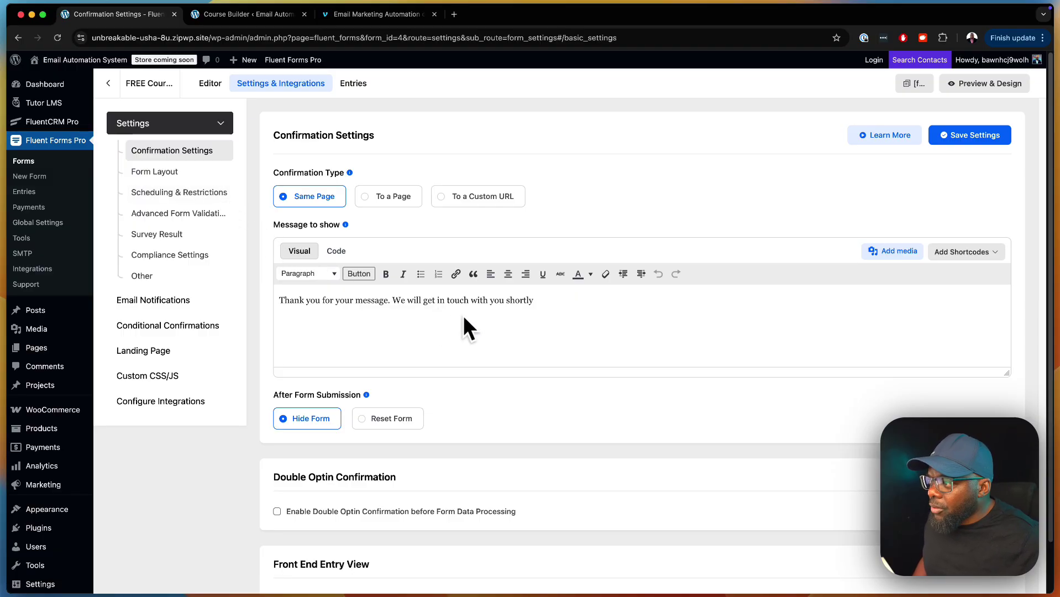
# Enable Double Optin Confirmation with Email as the primary email field and save the settings
pyautogui.scroll(-2, 423, 486)
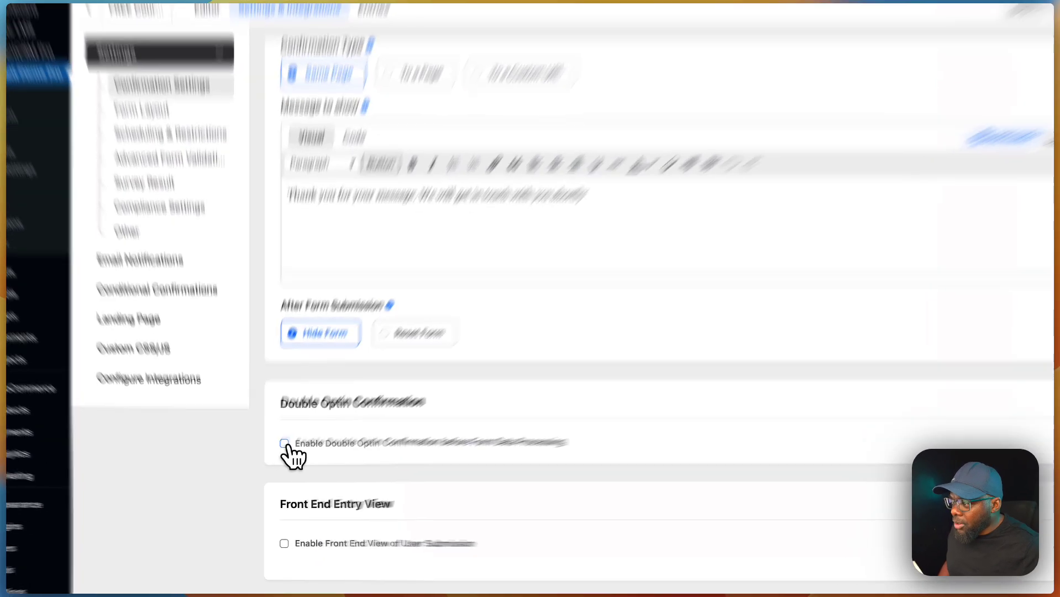
pyautogui.click(277, 456)
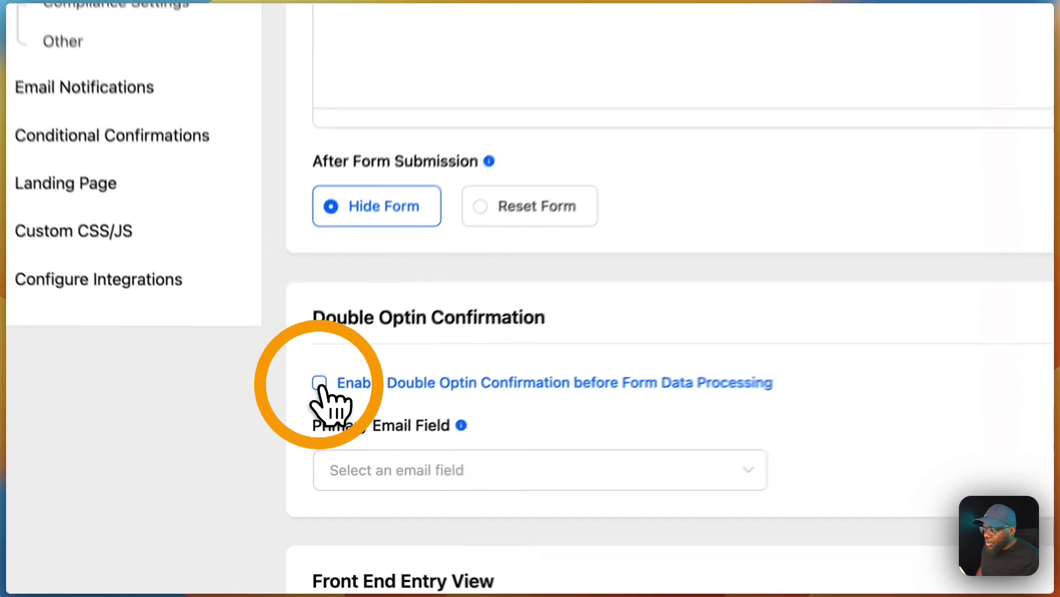
pyautogui.scroll(-5, 681, 409)
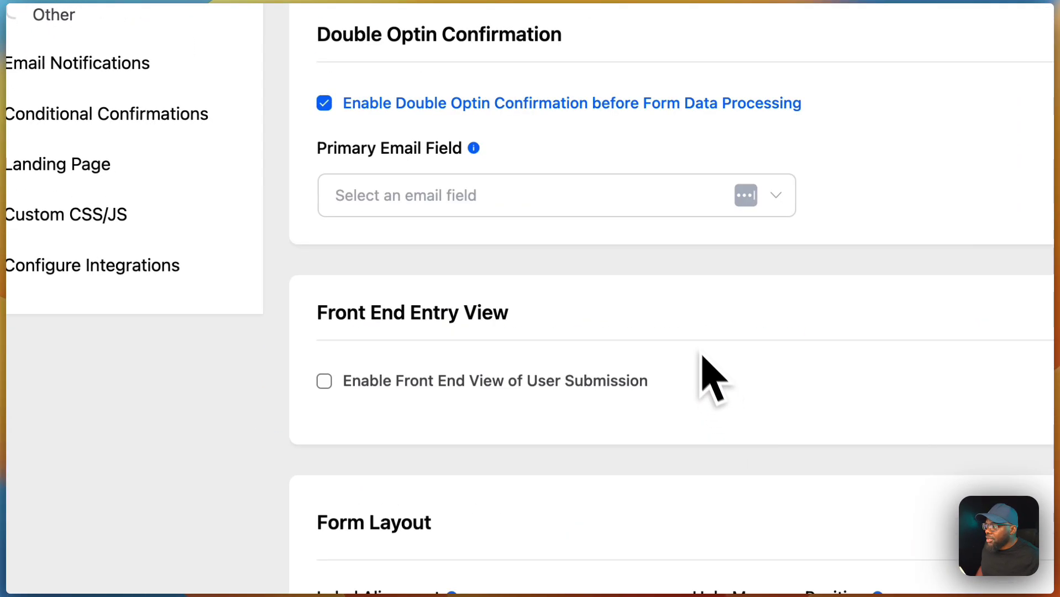
pyautogui.click(651, 206)
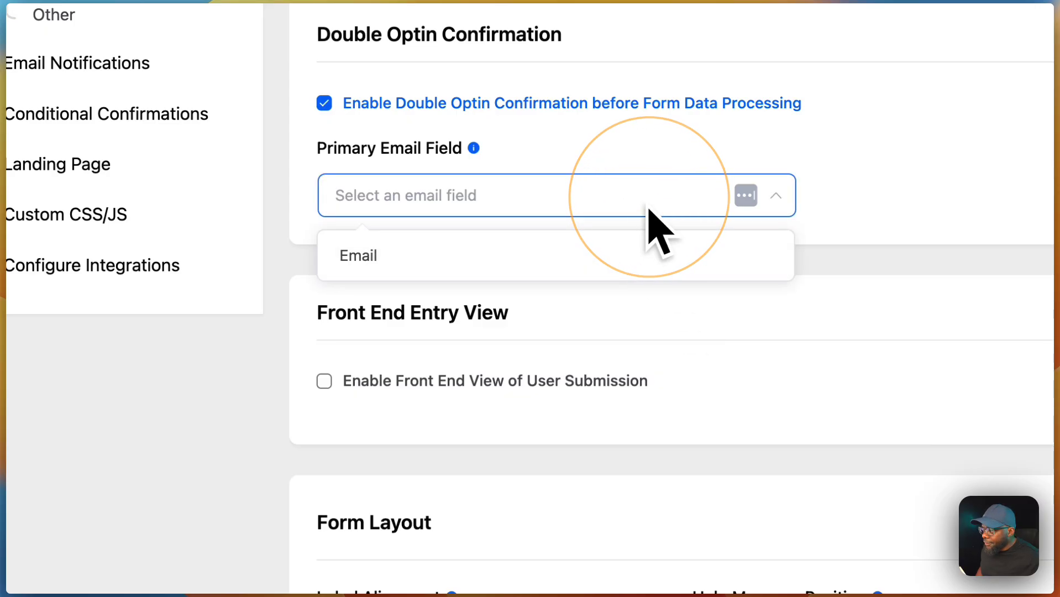
pyautogui.click(614, 259)
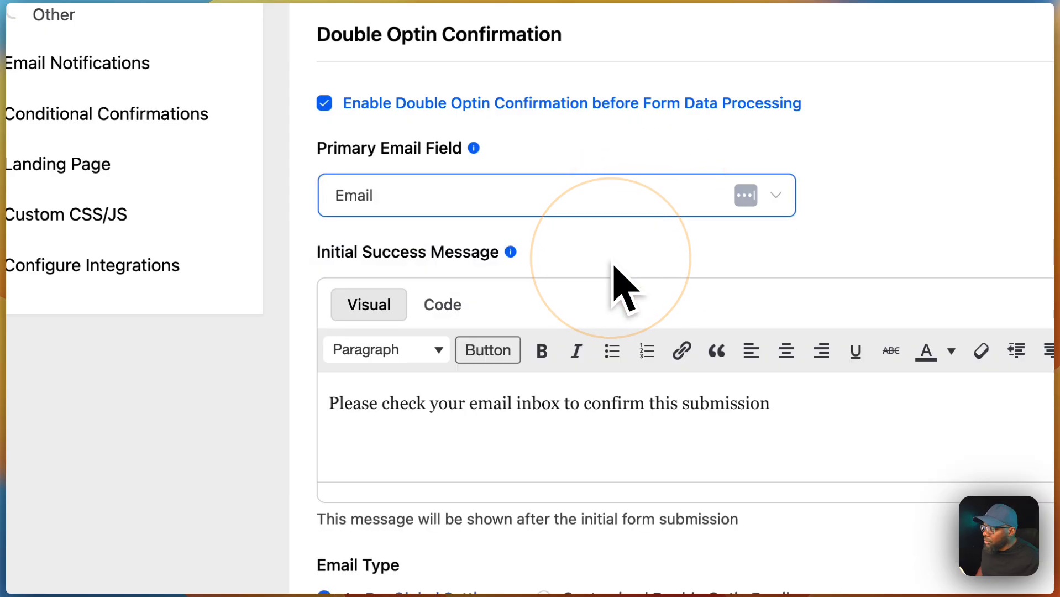
pyautogui.scroll(-10, 514, 381)
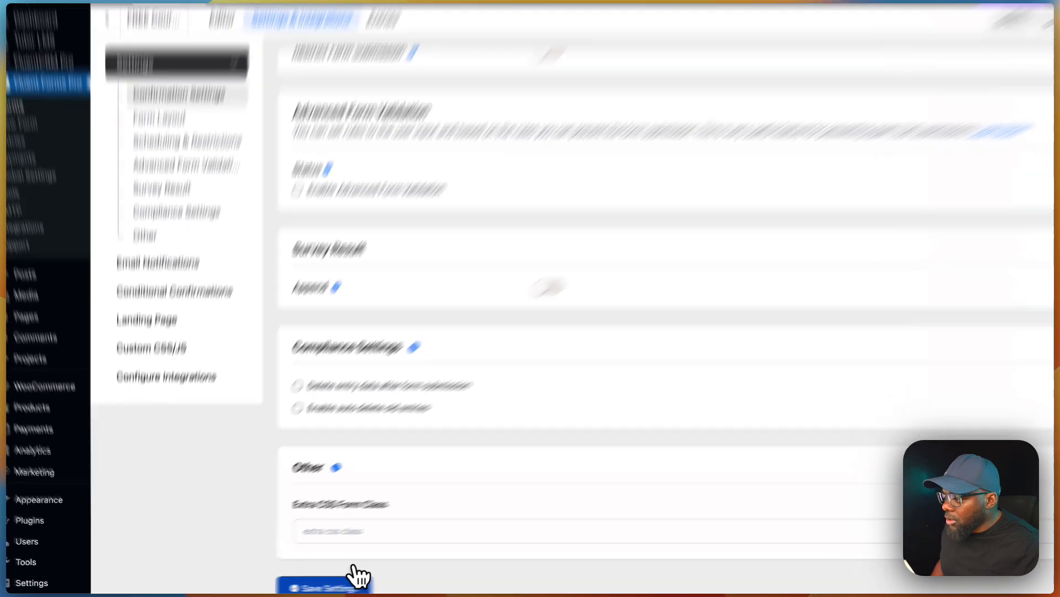
pyautogui.click(315, 589)
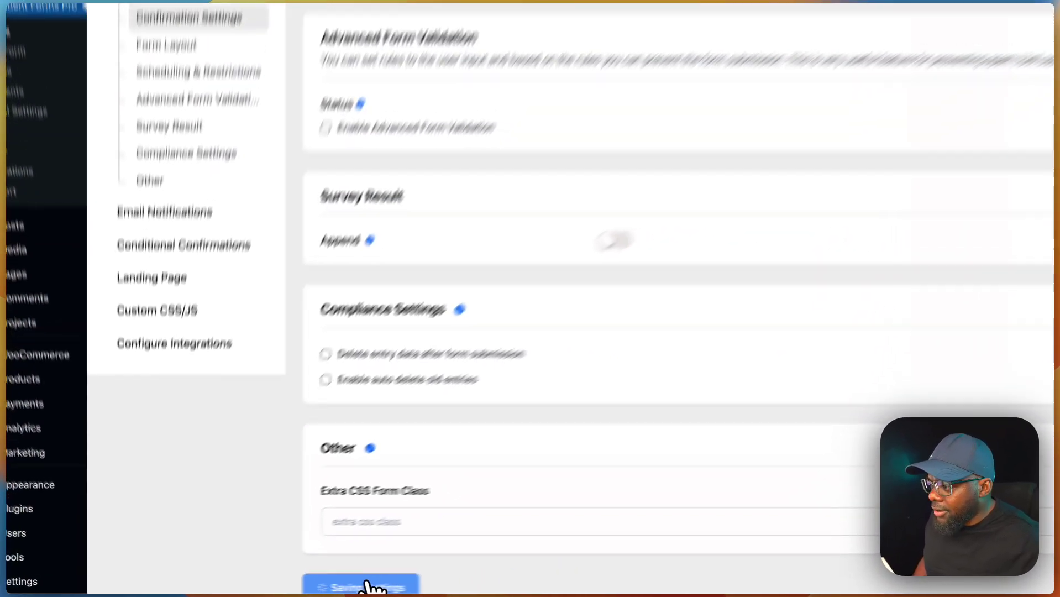
pyautogui.scroll(10, 389, 462)
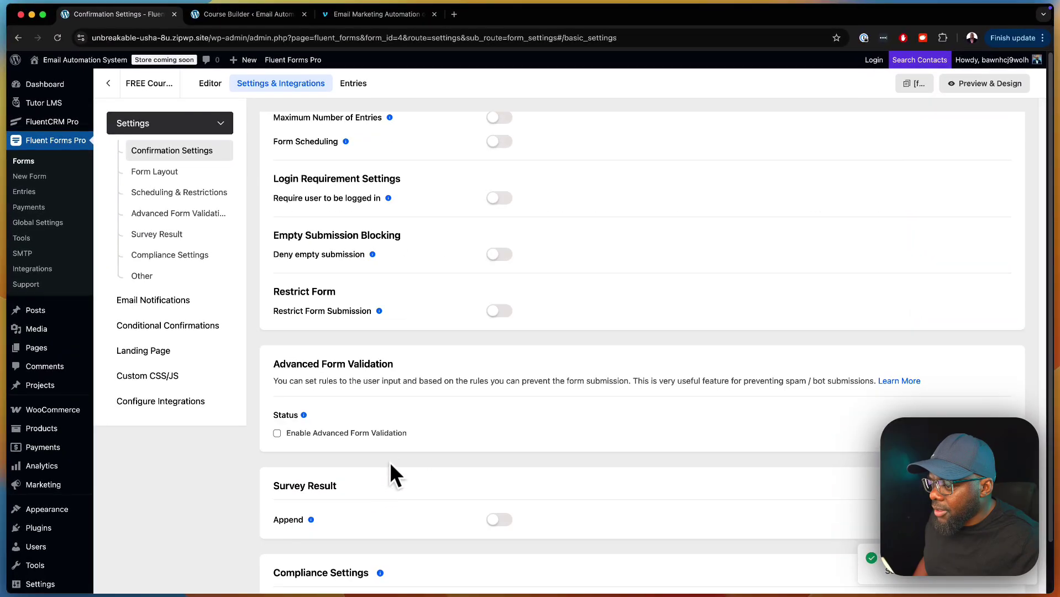
pyautogui.scroll(8, 421, 264)
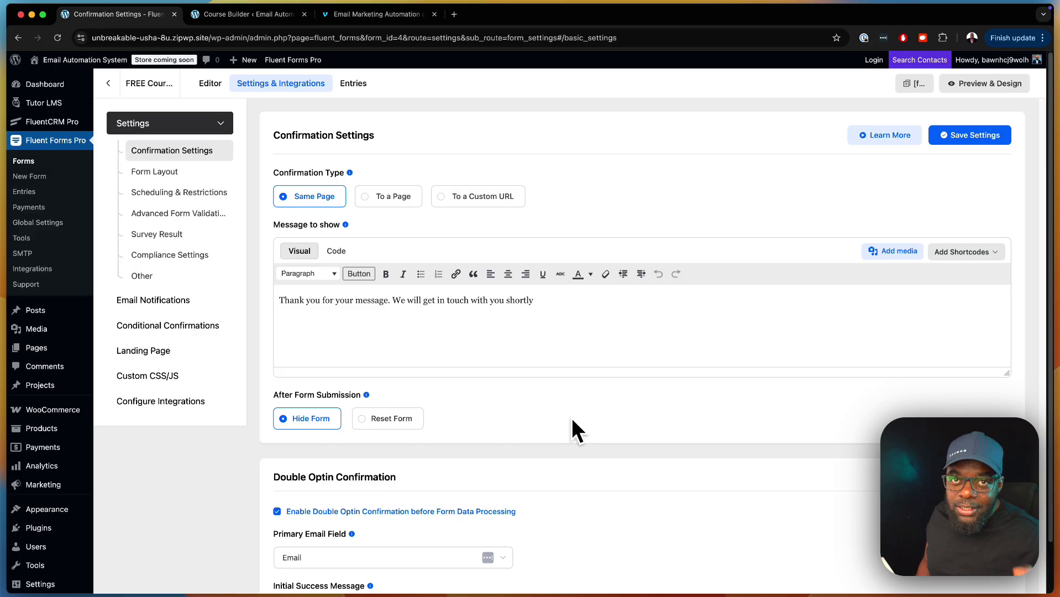
# Link Course C to the Course C product under Paid pricing and update it
pyautogui.moveTo(66, 110)
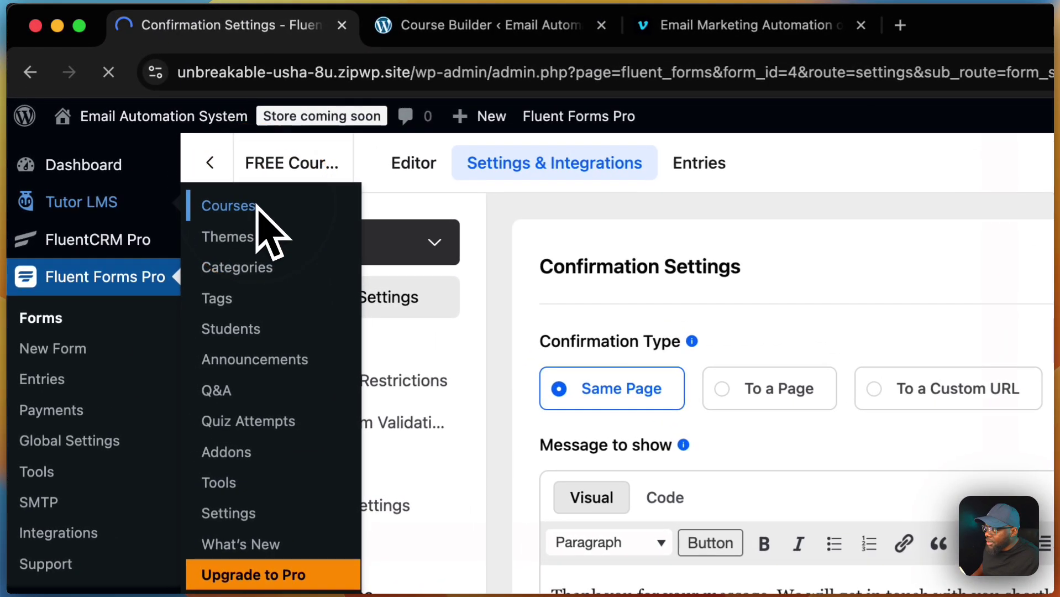
pyautogui.click(125, 105)
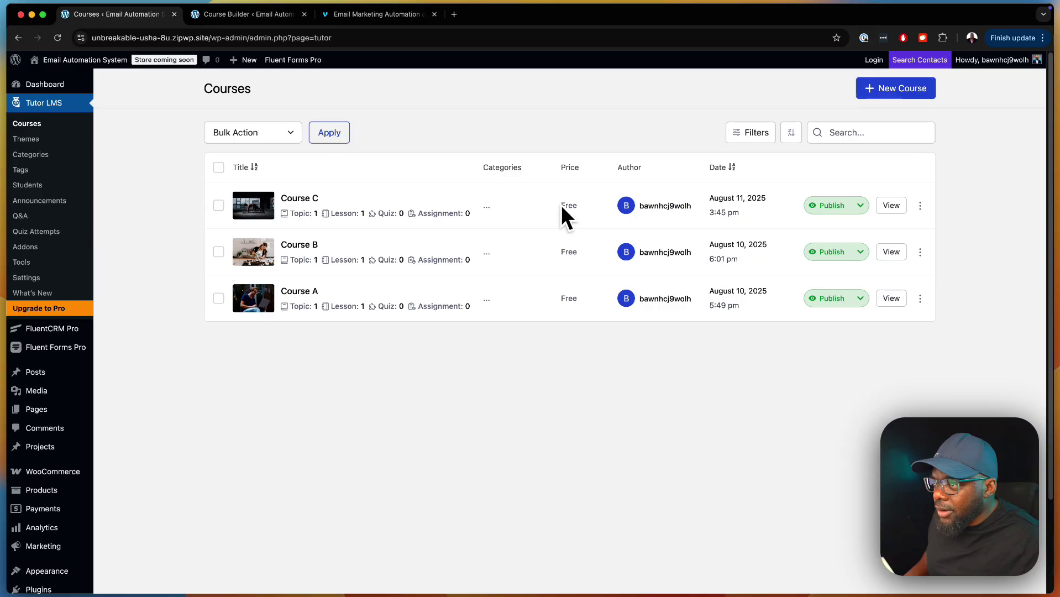
pyautogui.click(311, 199)
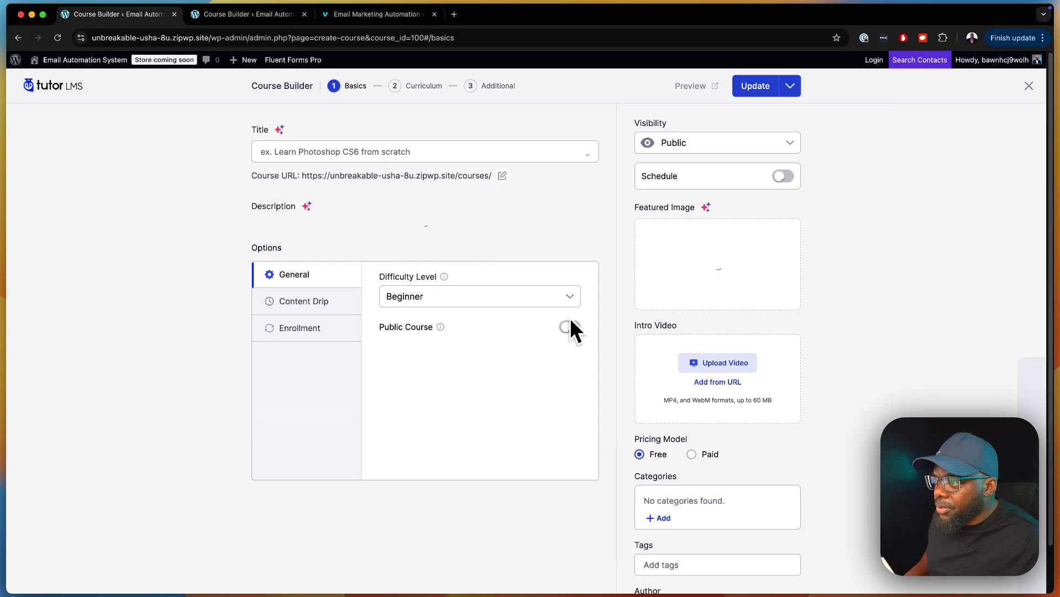
pyautogui.scroll(-3, 777, 424)
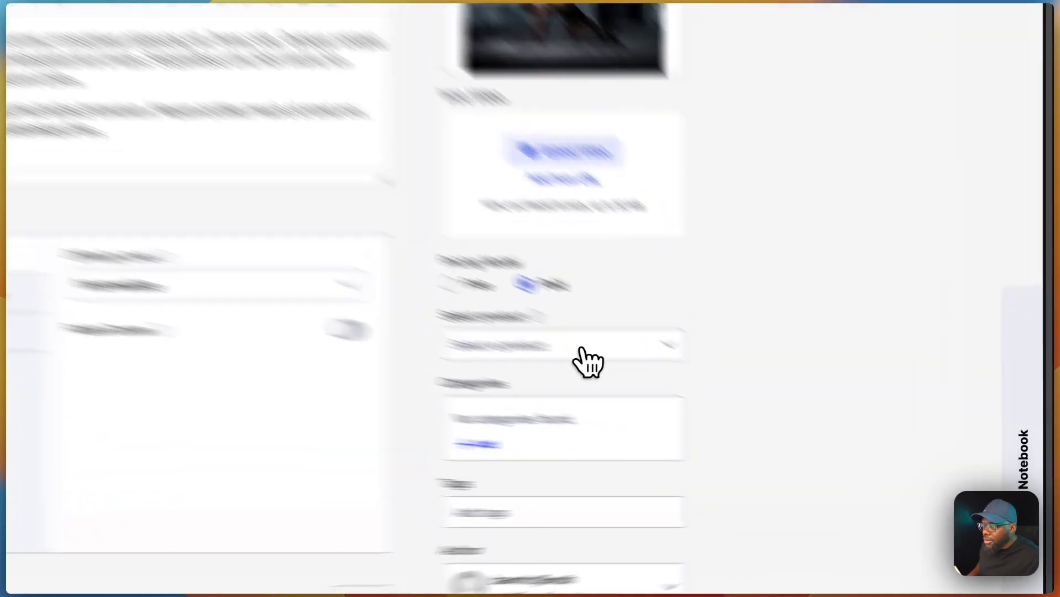
pyautogui.click(721, 398)
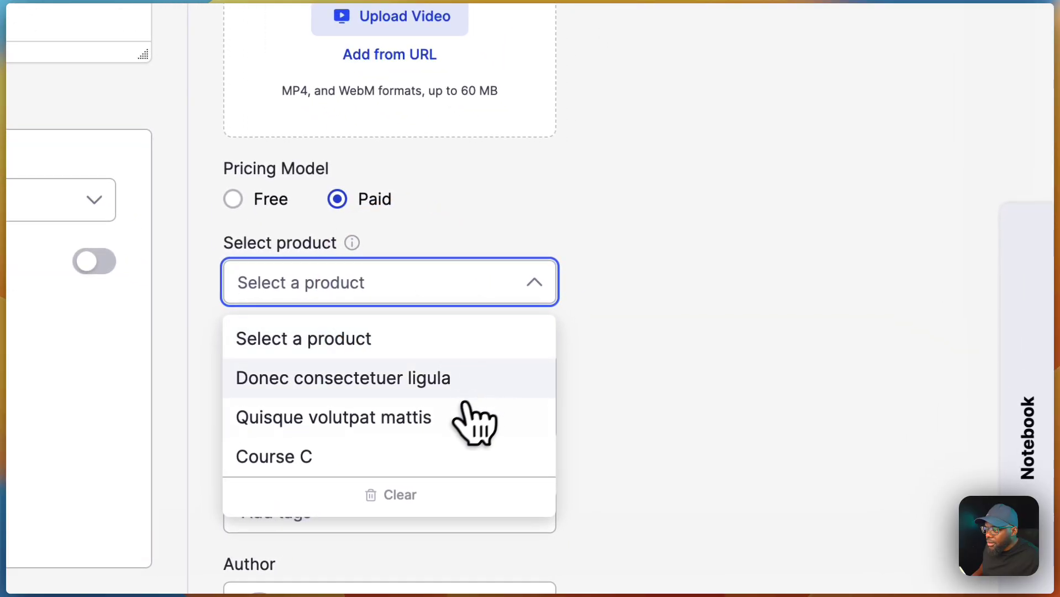
pyautogui.click(388, 459)
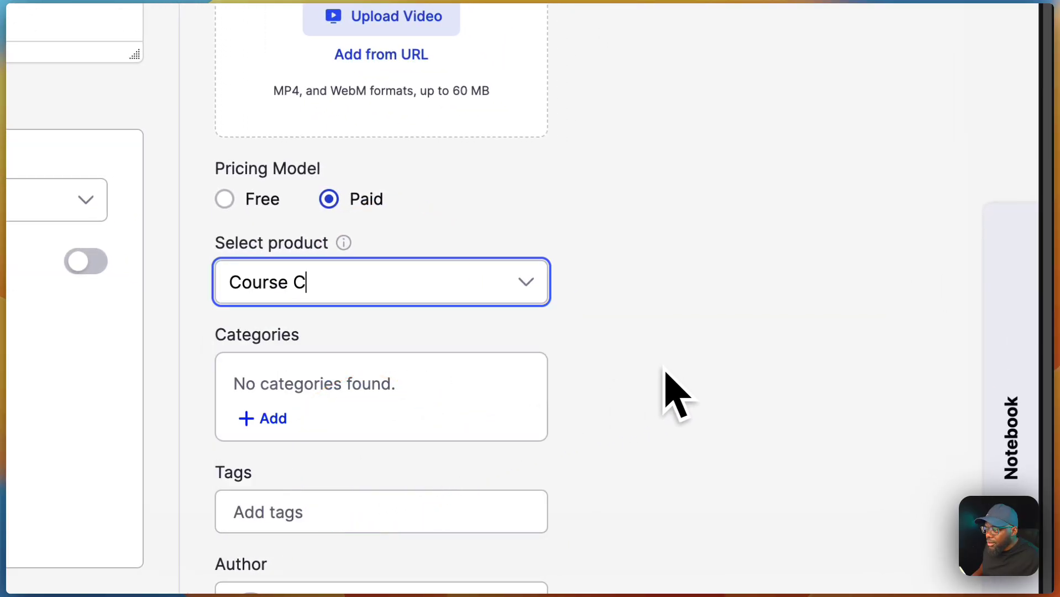
pyautogui.scroll(5, 610, 108)
pyautogui.click(501, 164)
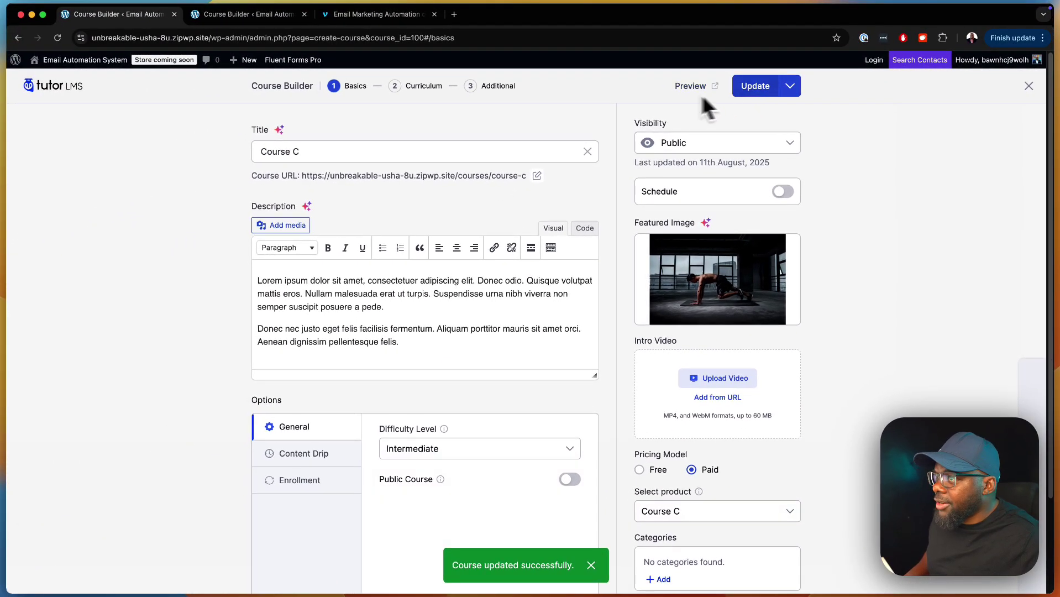
pyautogui.click(19, 38)
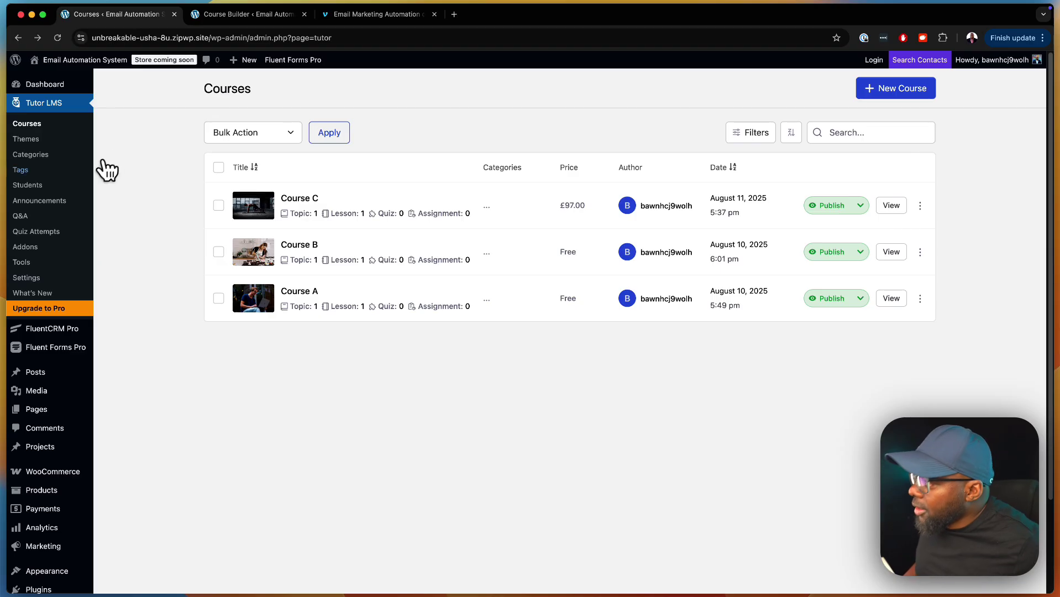
# Go to the FluentCRM Tags page and start creating a new tag
pyautogui.moveTo(83, 337)
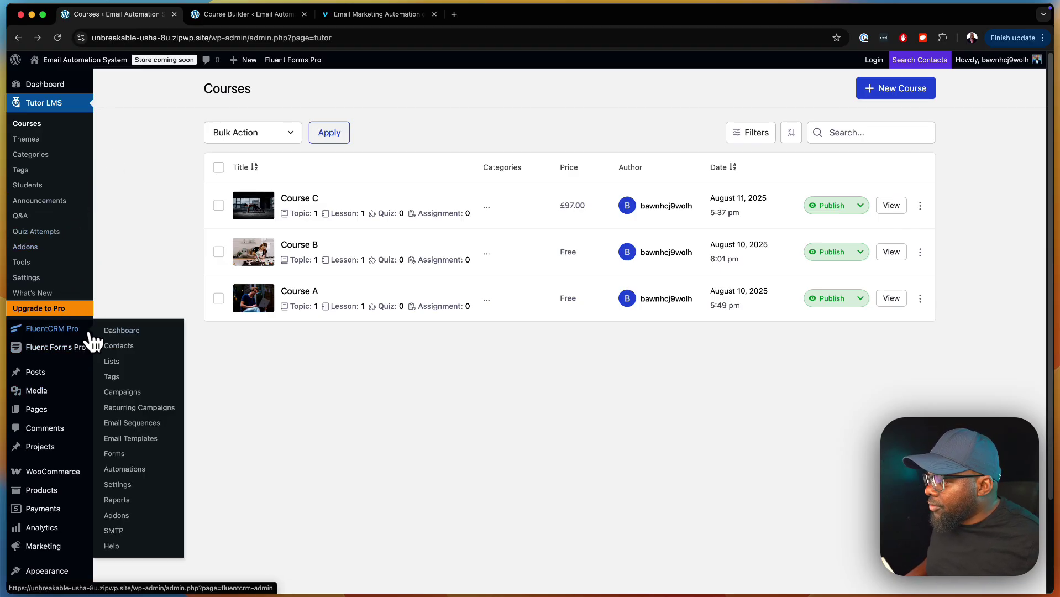
pyautogui.scroll(-3, 122, 343)
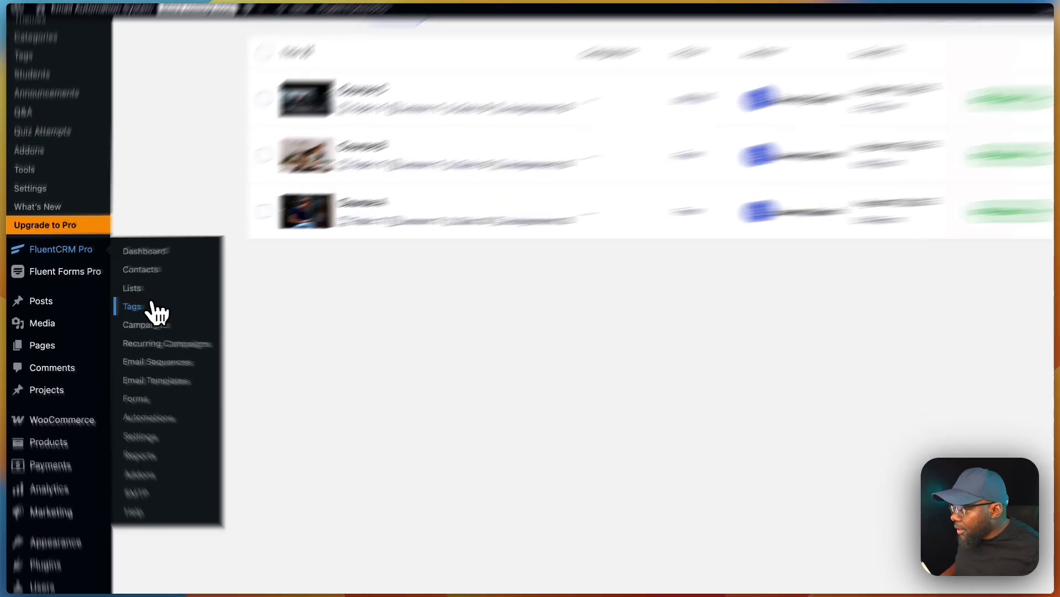
pyautogui.click(118, 305)
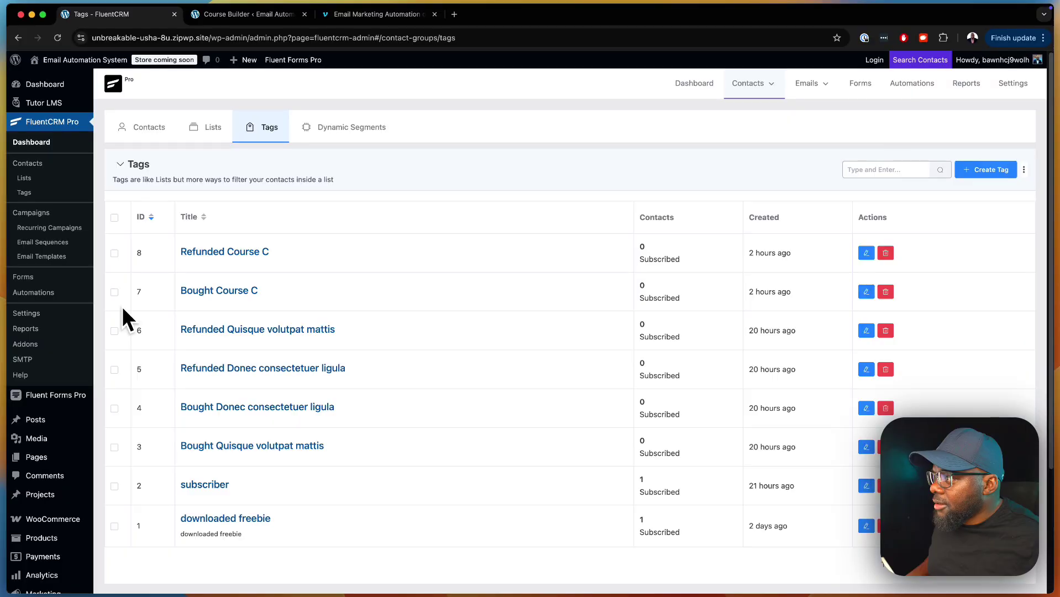
pyautogui.scroll(-3, 363, 296)
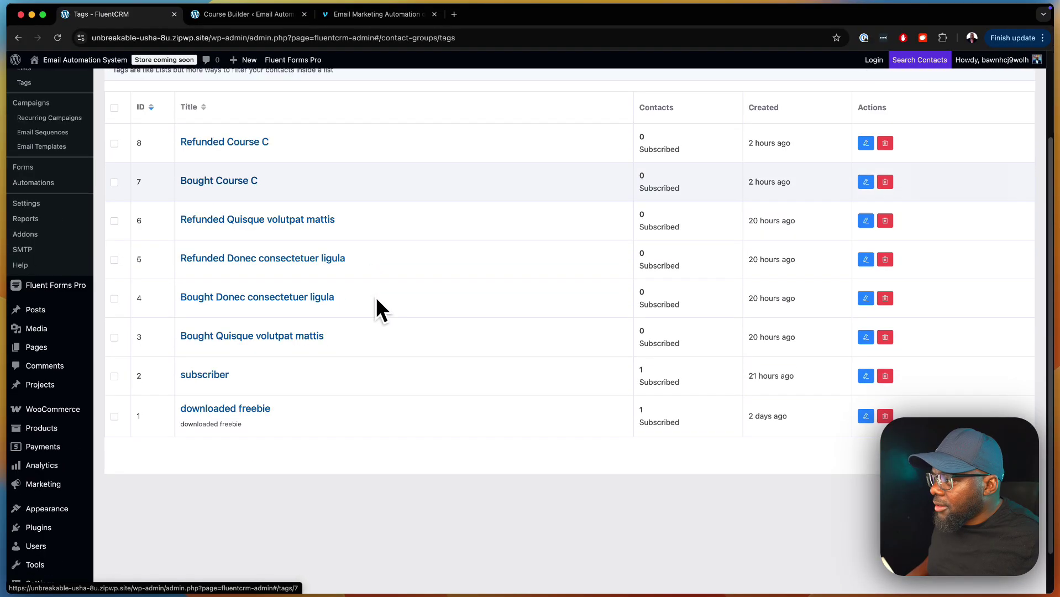
pyautogui.scroll(3, 378, 298)
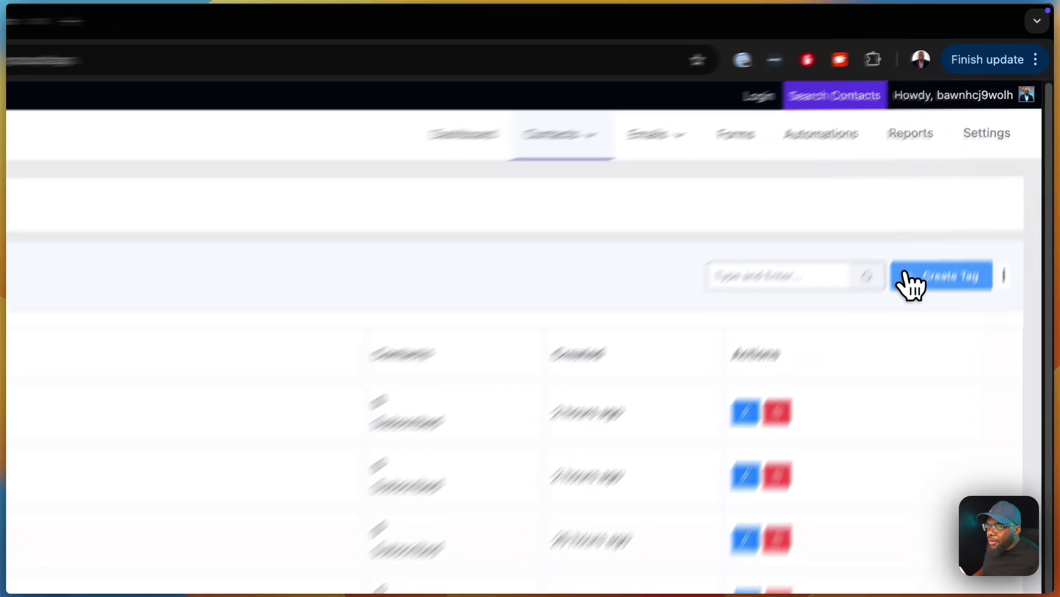
pyautogui.click(969, 170)
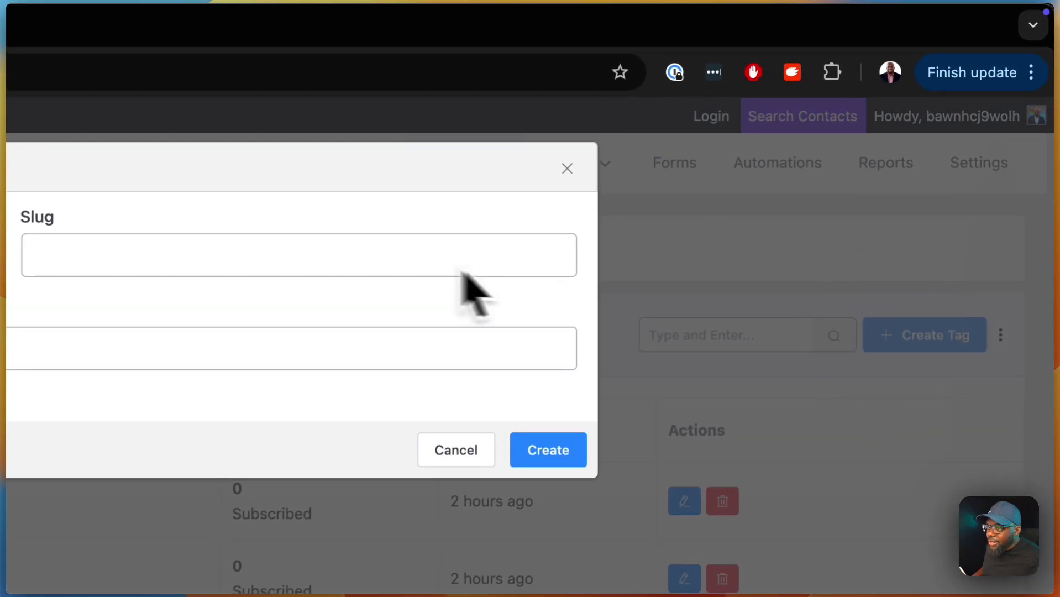
# Title the tag 'Signed To Course A' and create it
pyautogui.click(229, 255)
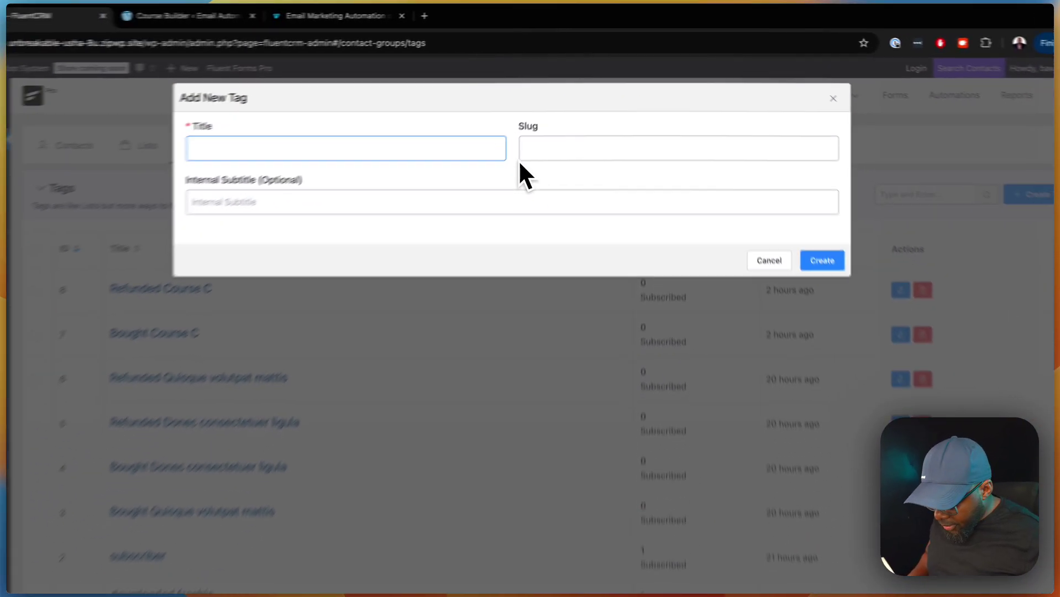
pyautogui.write('Singned')
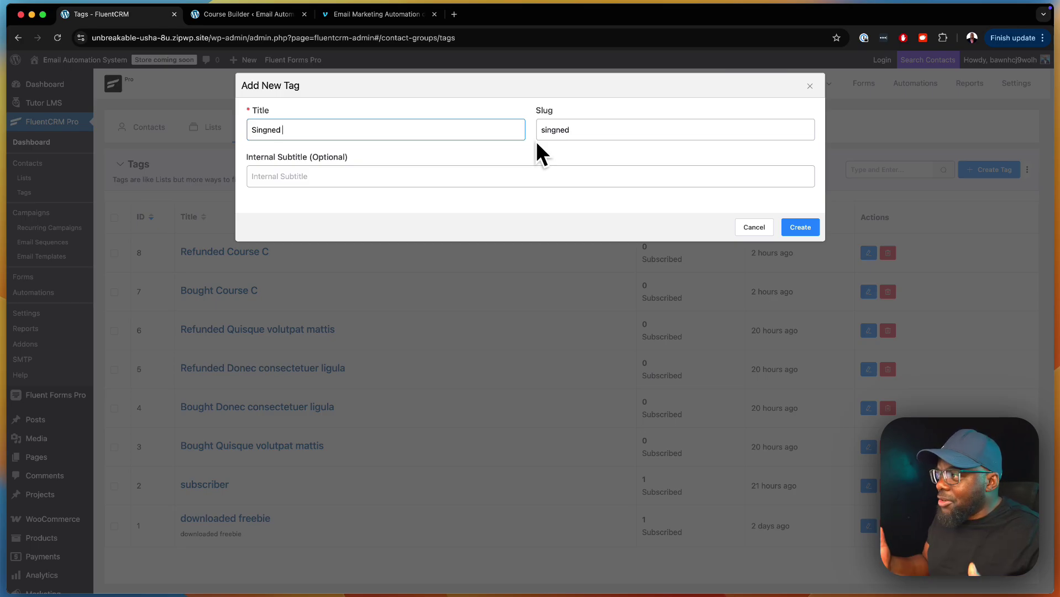
pyautogui.click(264, 133)
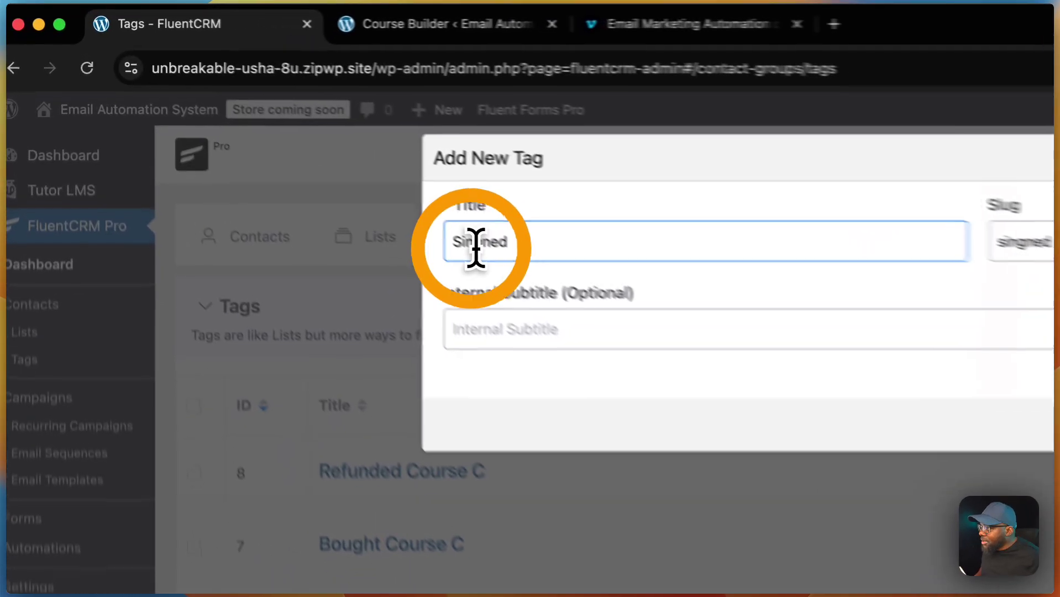
pyautogui.press('BackSpace')
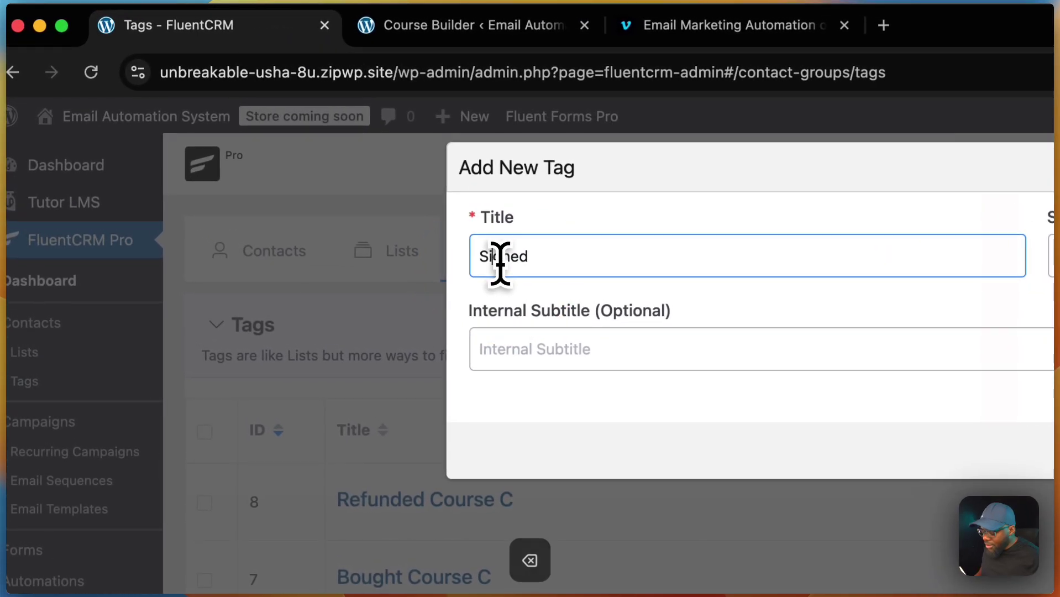
pyautogui.click(515, 246)
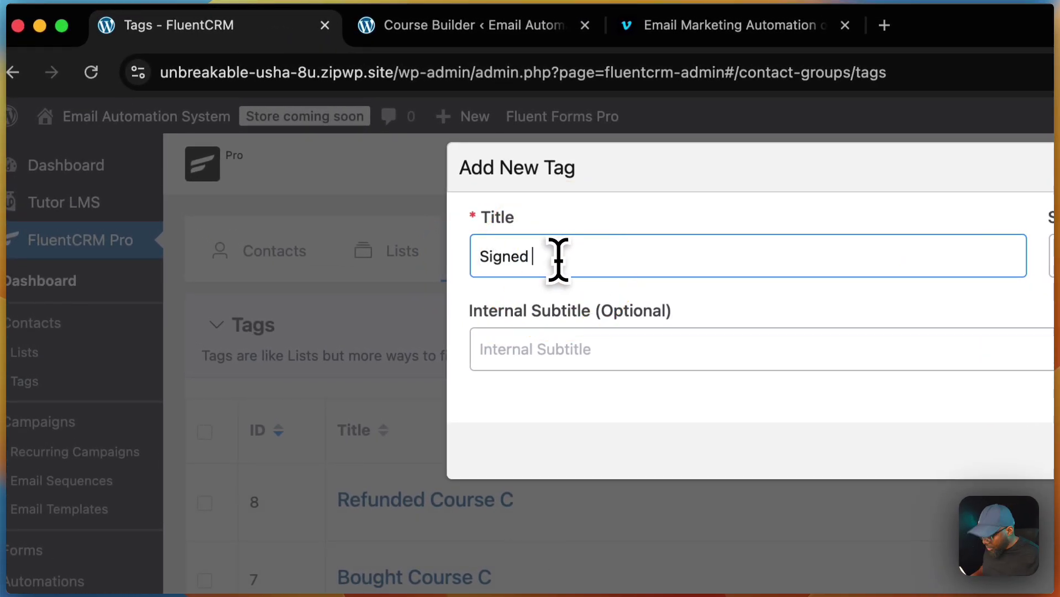
pyautogui.write('To C')
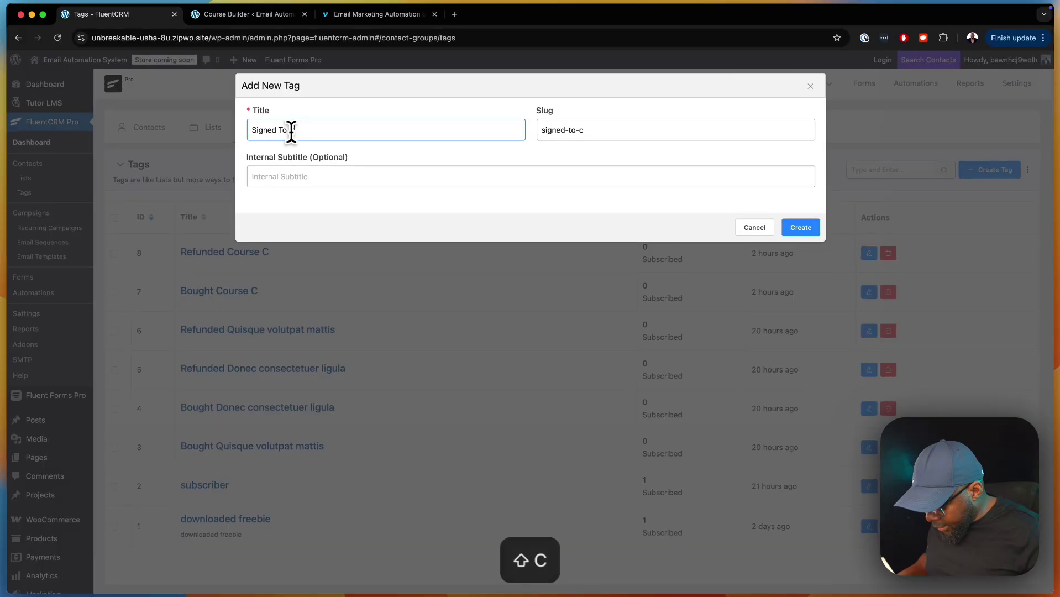
pyautogui.write('ourse A')
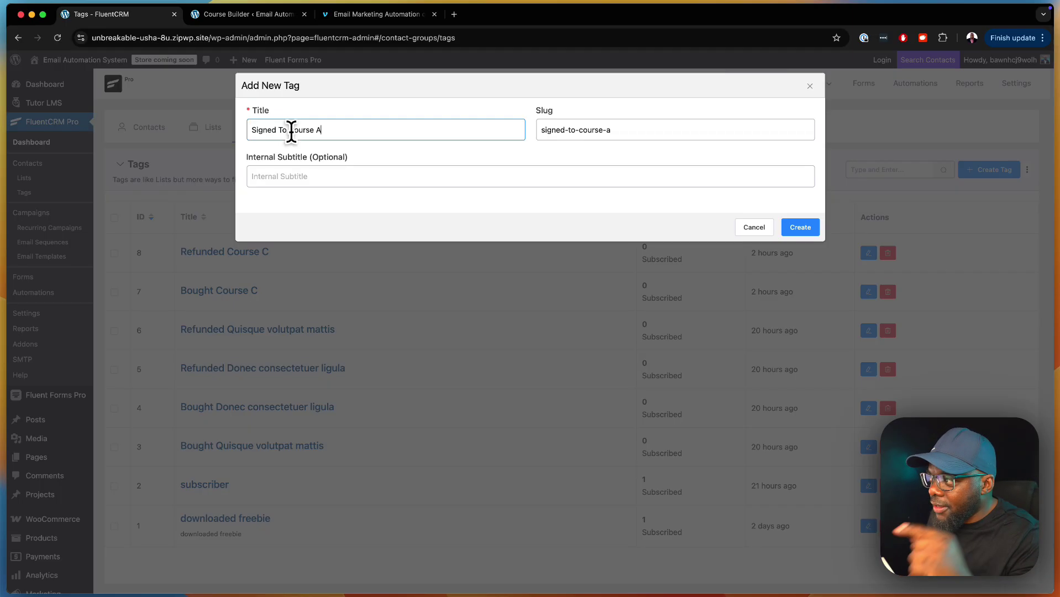
pyautogui.click(801, 227)
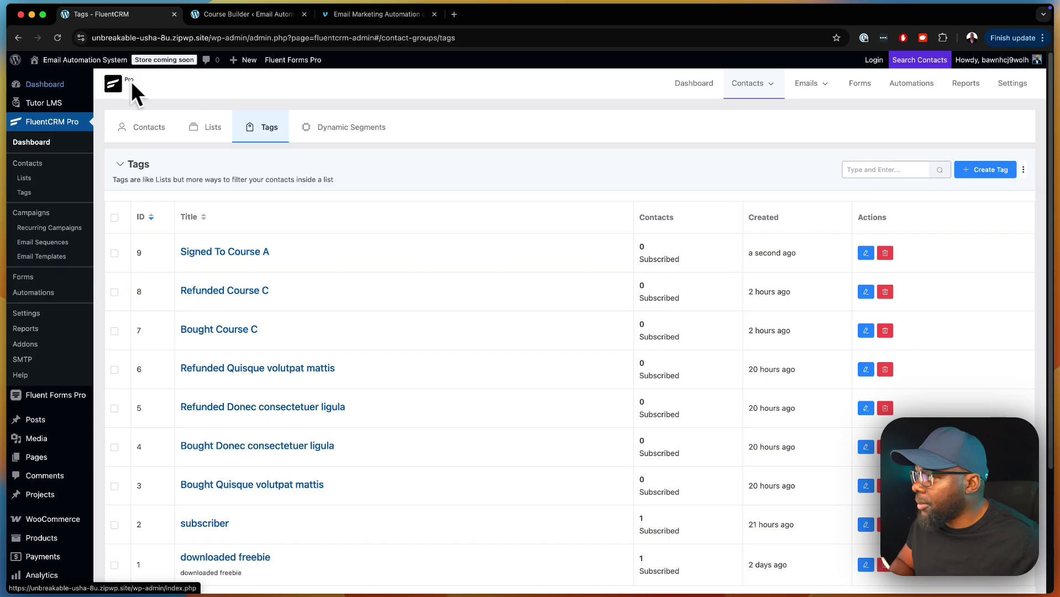
# Create a new page titled 'Free Course A' and switch it to the Divi Builder
pyautogui.moveTo(85, 60)
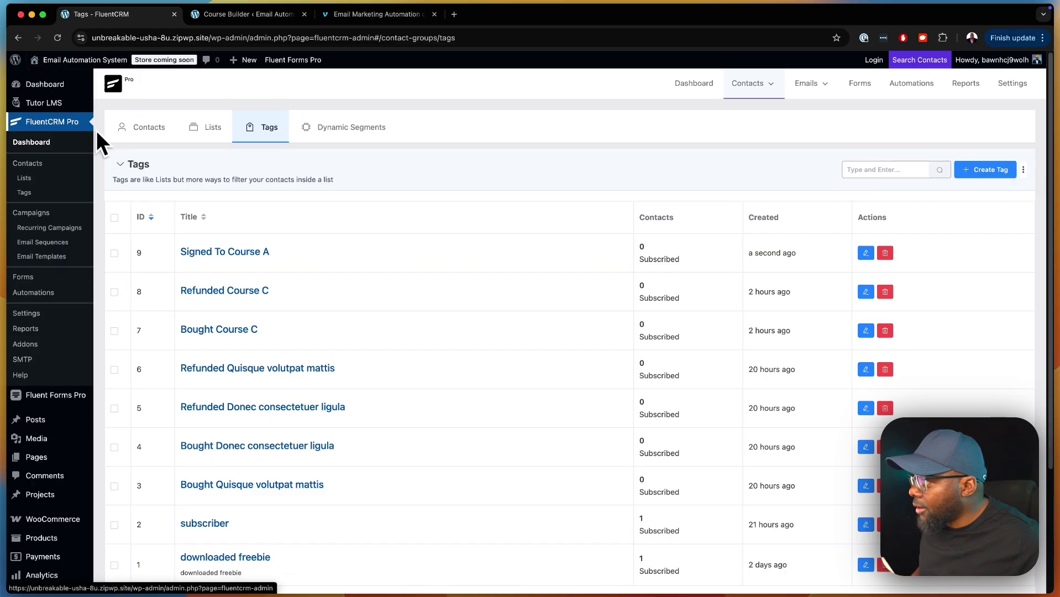
pyautogui.moveTo(229, 66)
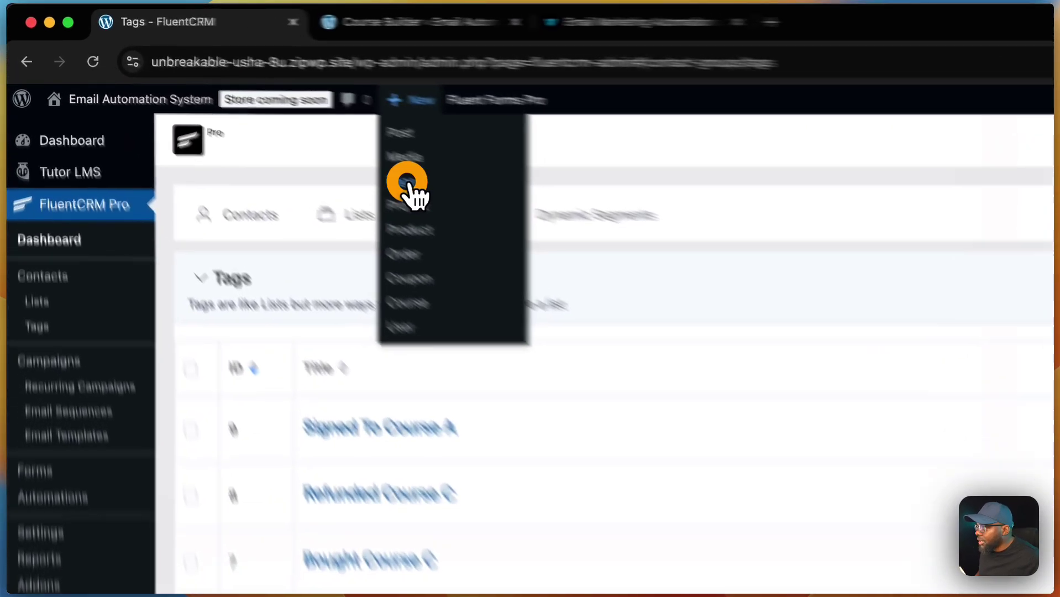
pyautogui.keyDown('super'); pyautogui.click(247, 110); pyautogui.keyUp('super')
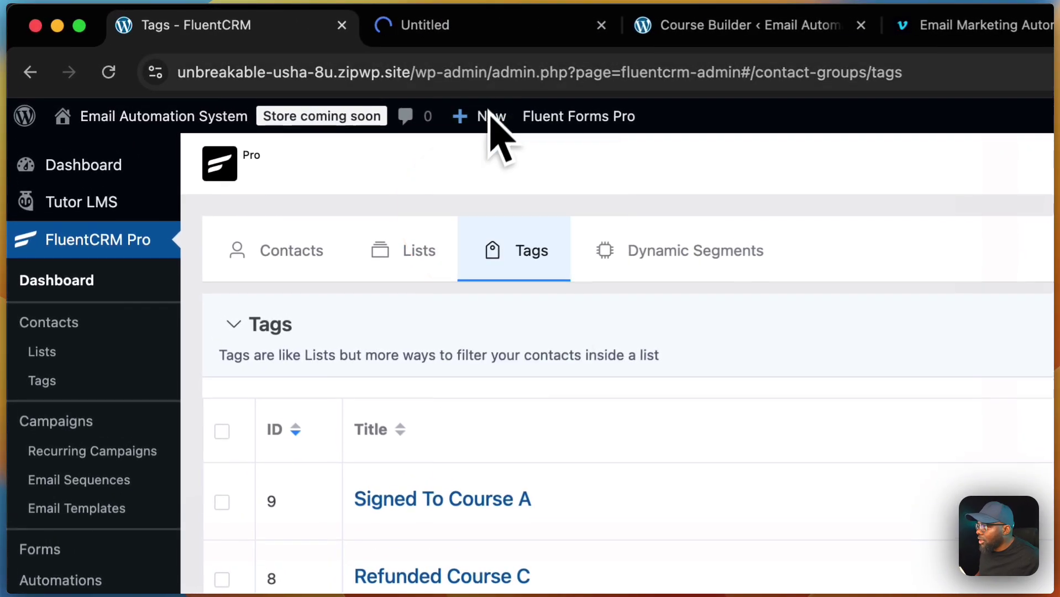
pyautogui.click(501, 27)
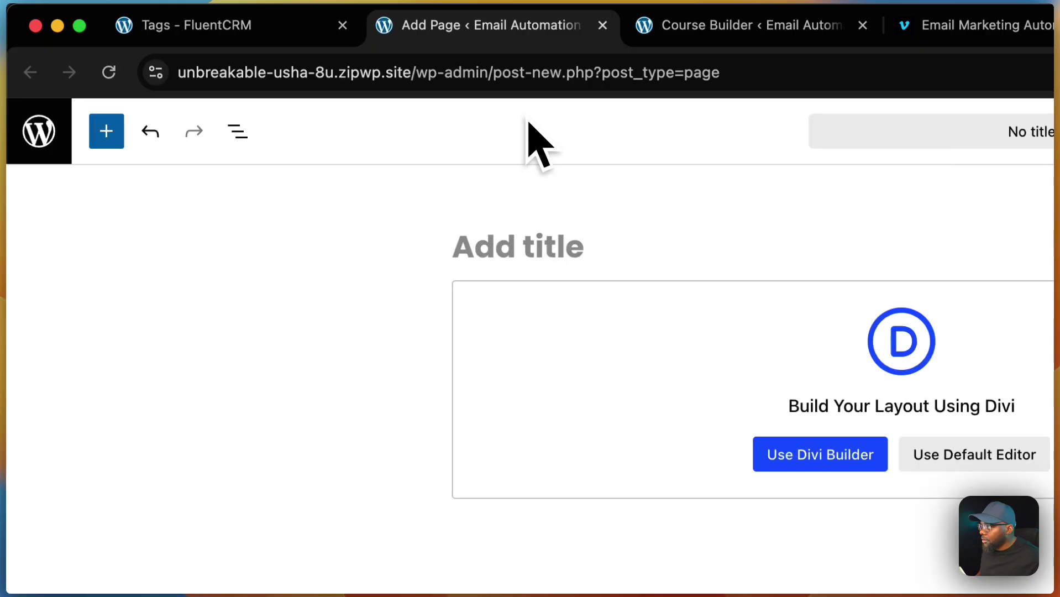
pyautogui.click(564, 250)
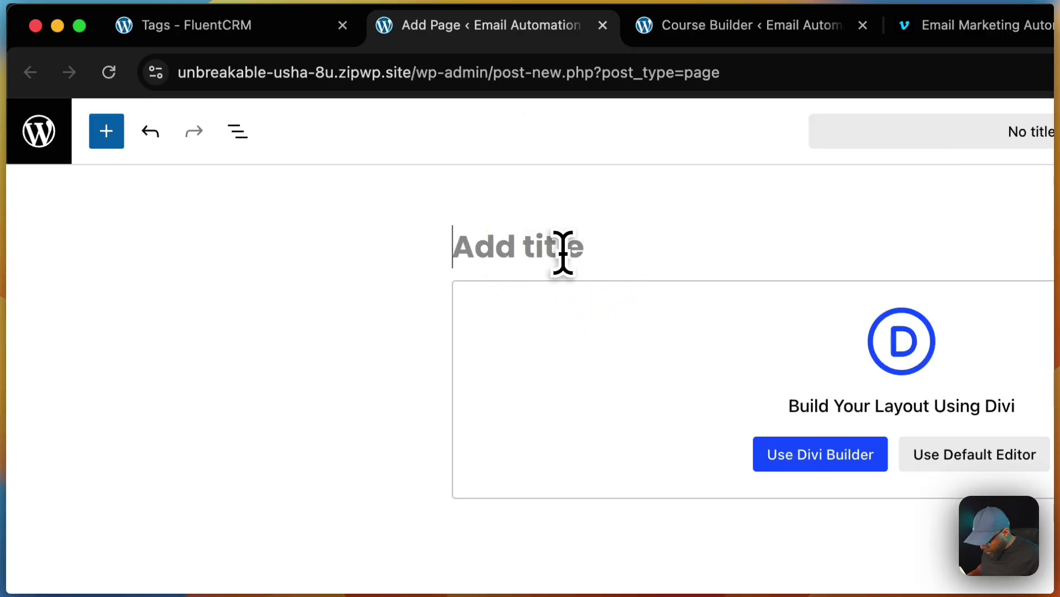
pyautogui.write('Free Co')
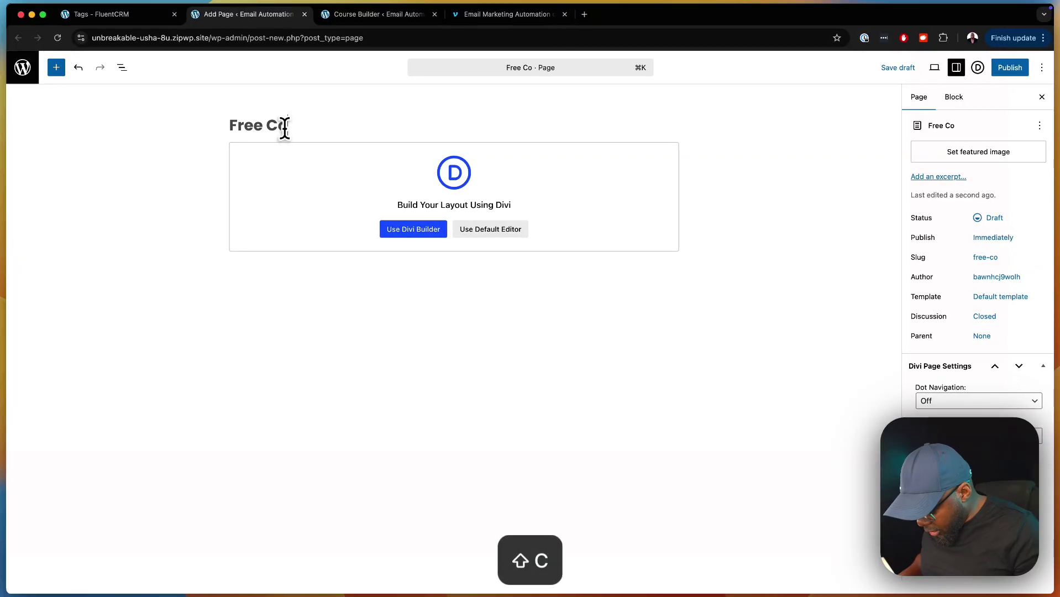
pyautogui.write('urse A')
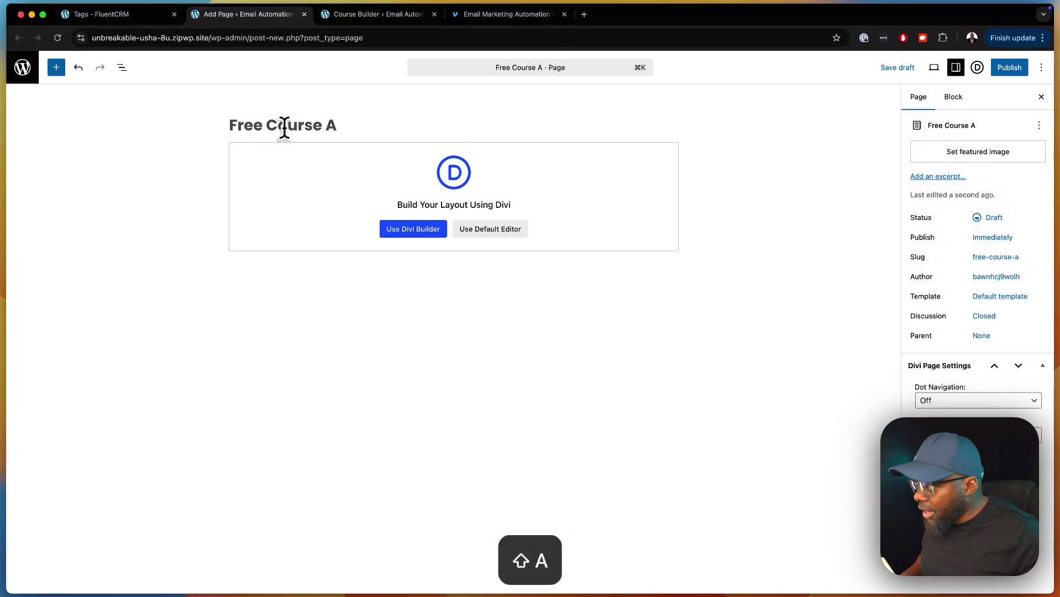
pyautogui.click(423, 230)
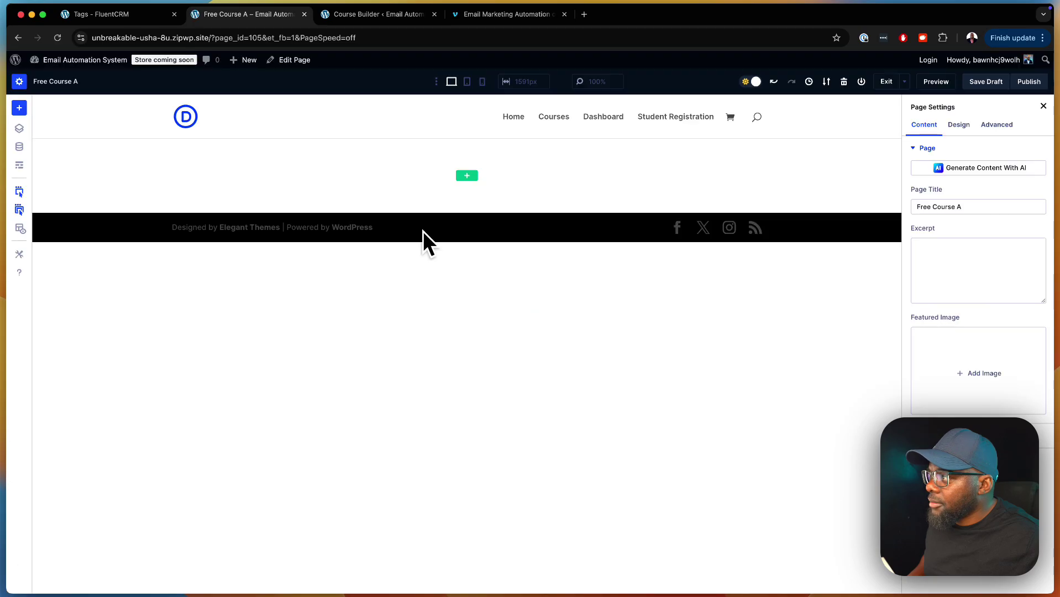
# Add a single-column row containing an Image module to the empty page
pyautogui.click(468, 176)
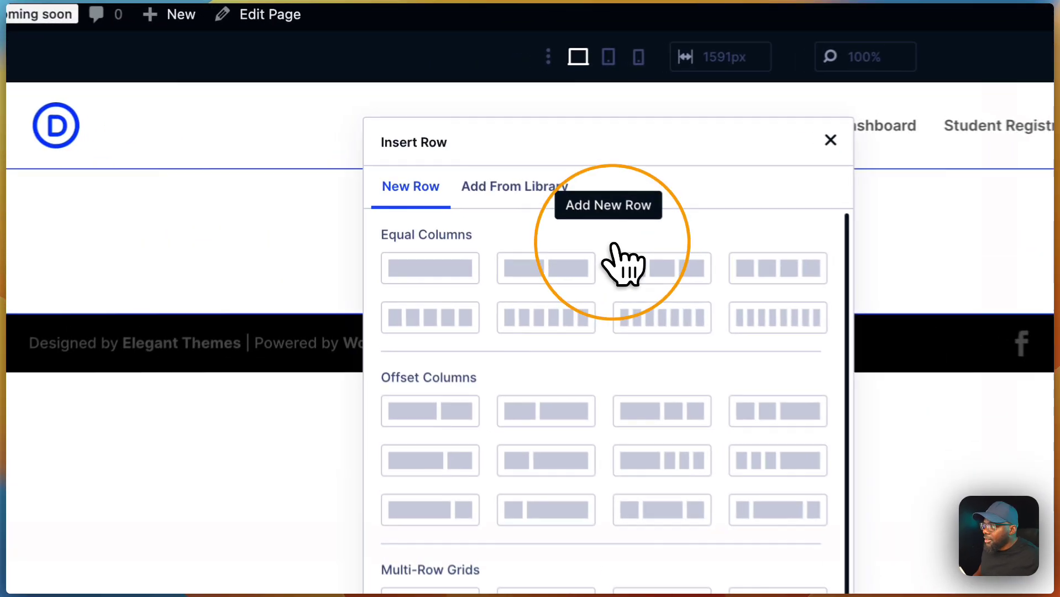
pyautogui.click(450, 269)
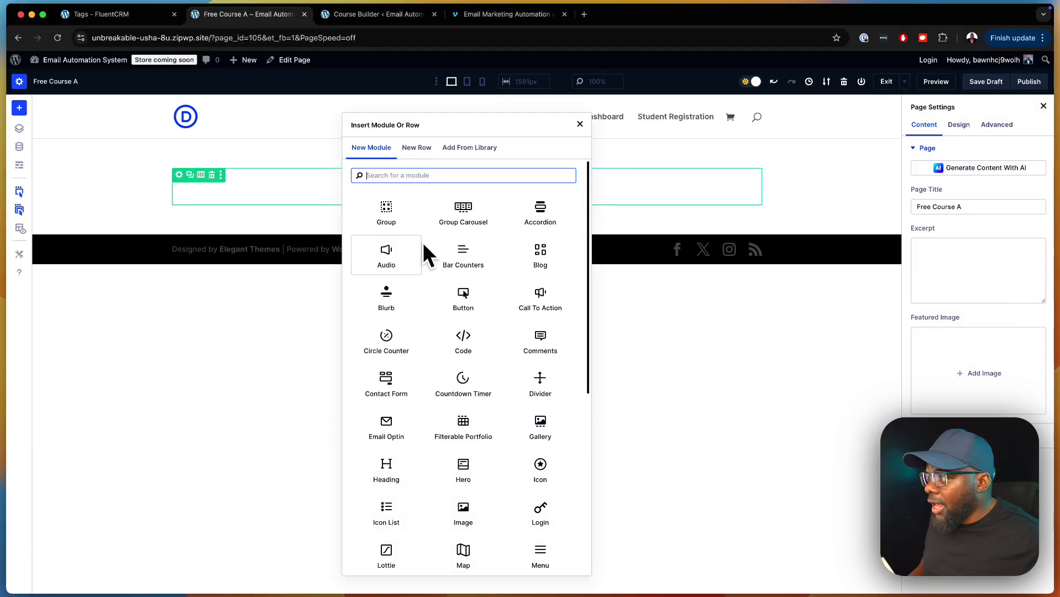
pyautogui.write('image')
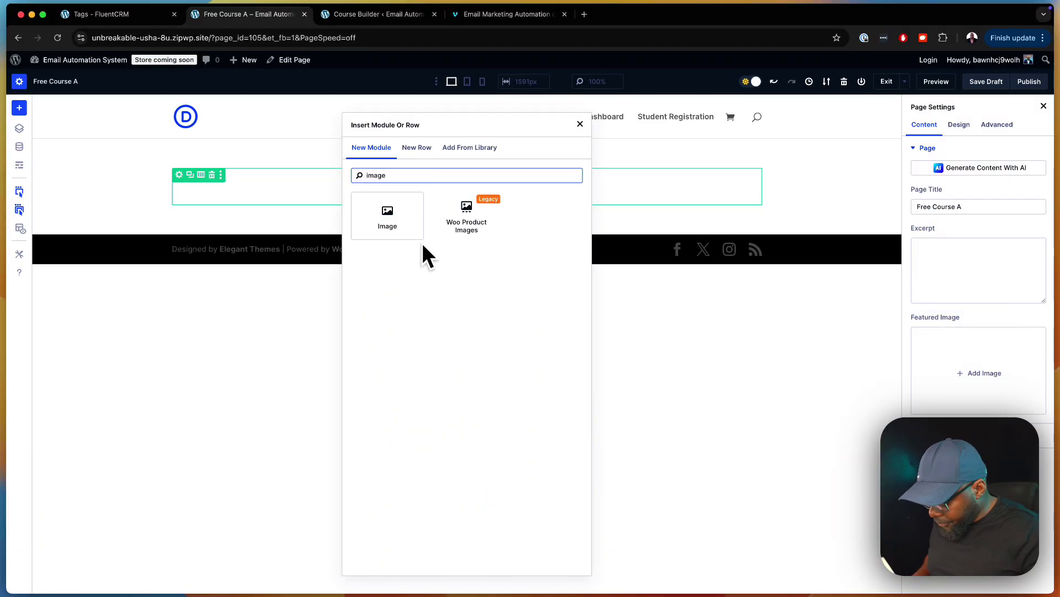
pyautogui.click(419, 238)
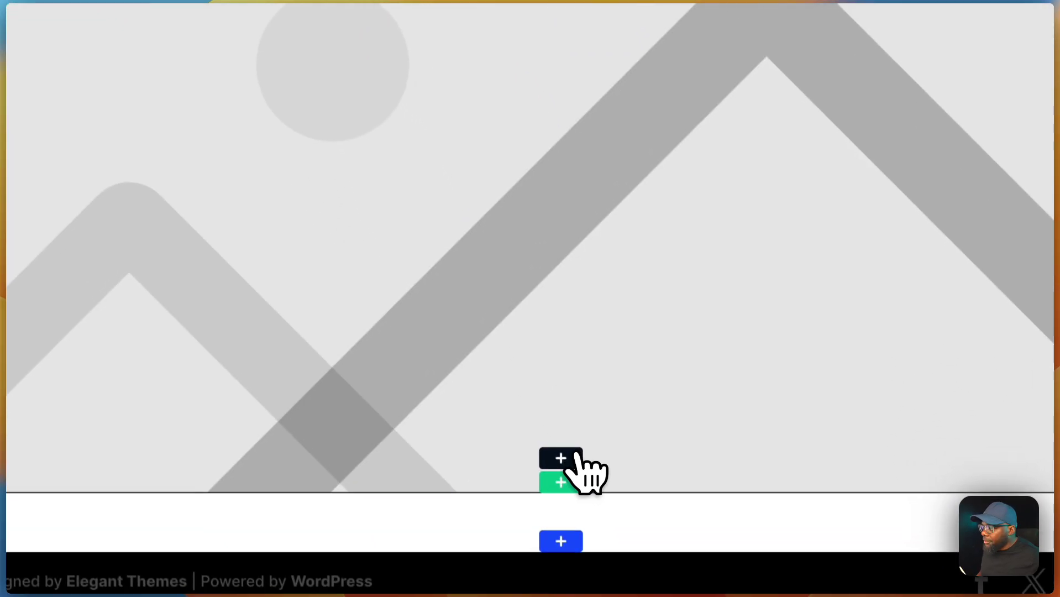
# Add a Text module below the image with the pasted [fluentform id="4"] shortcode
pyautogui.click(615, 590)
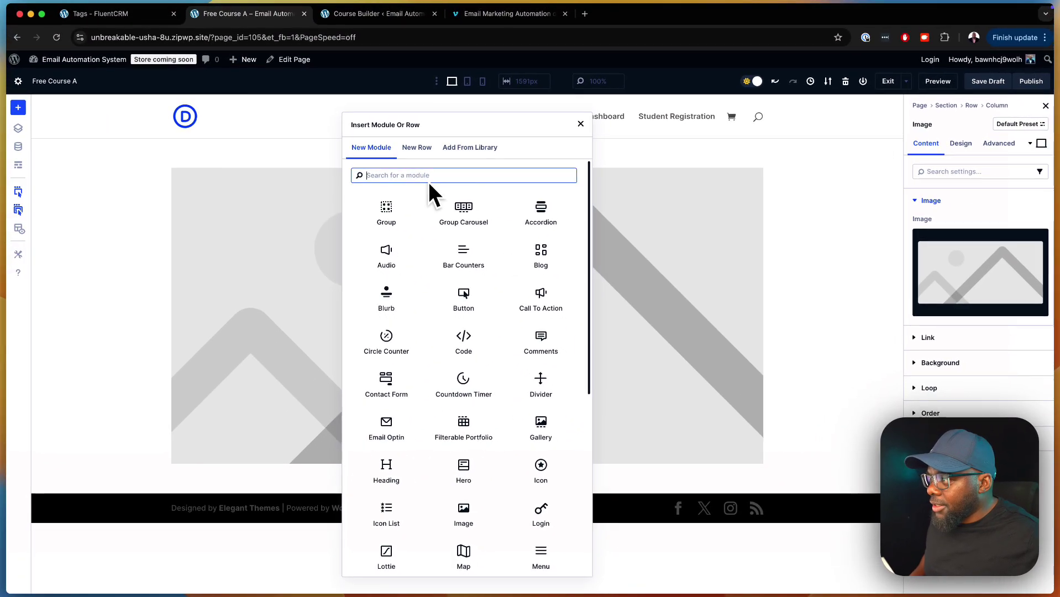
pyautogui.write('text')
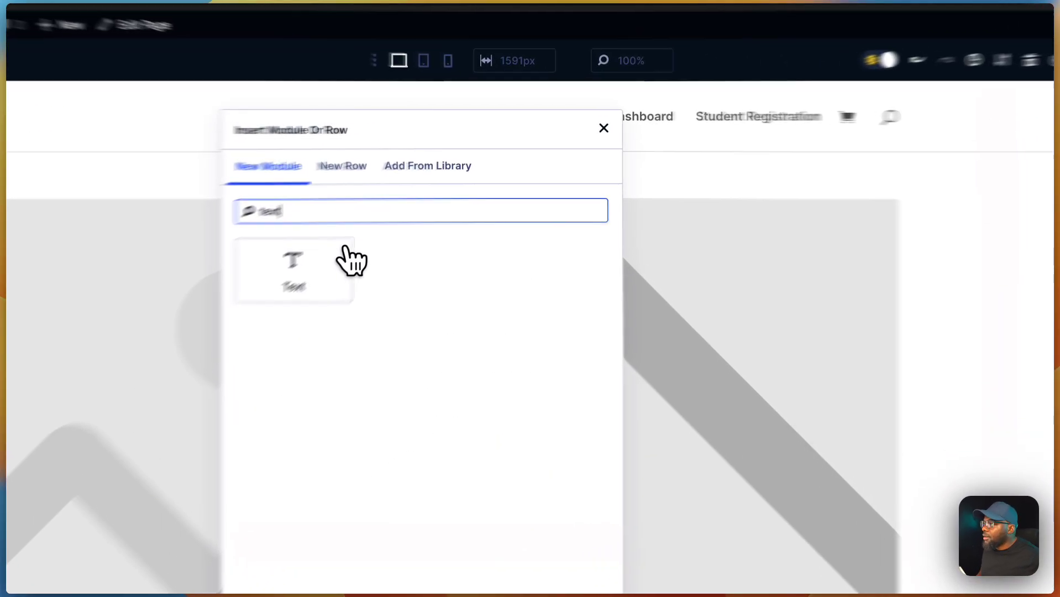
pyautogui.click(417, 205)
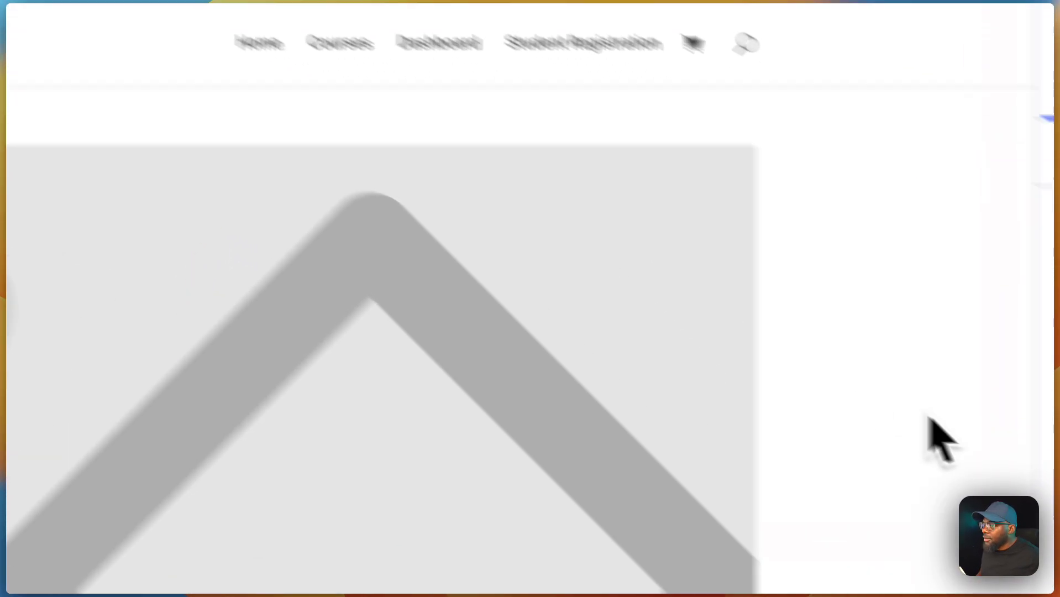
pyautogui.moveTo(962, 358); pyautogui.dragTo(758, 243)
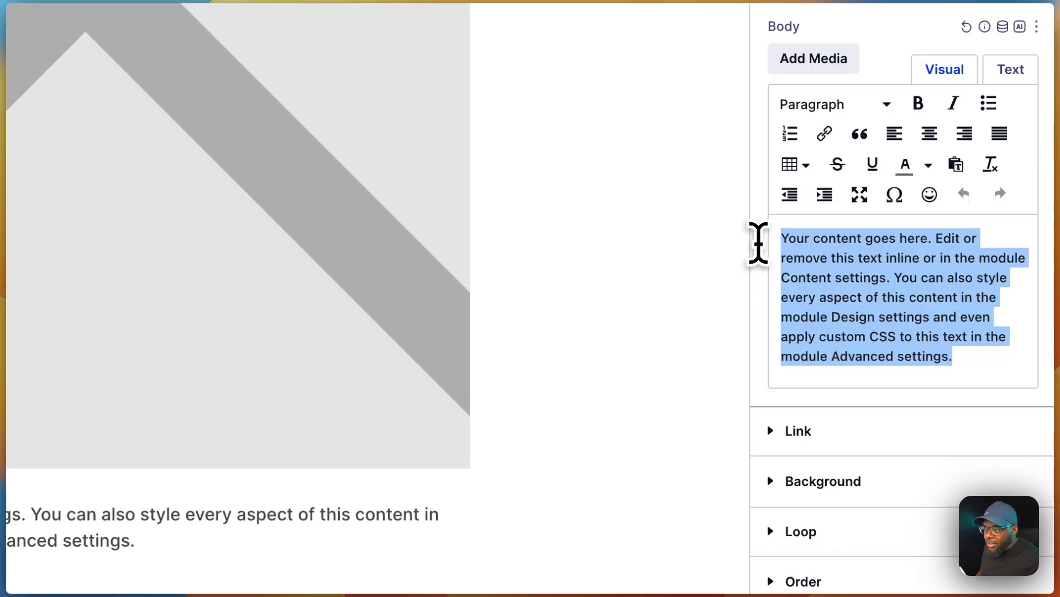
pyautogui.write('[fluentform id="4"]')
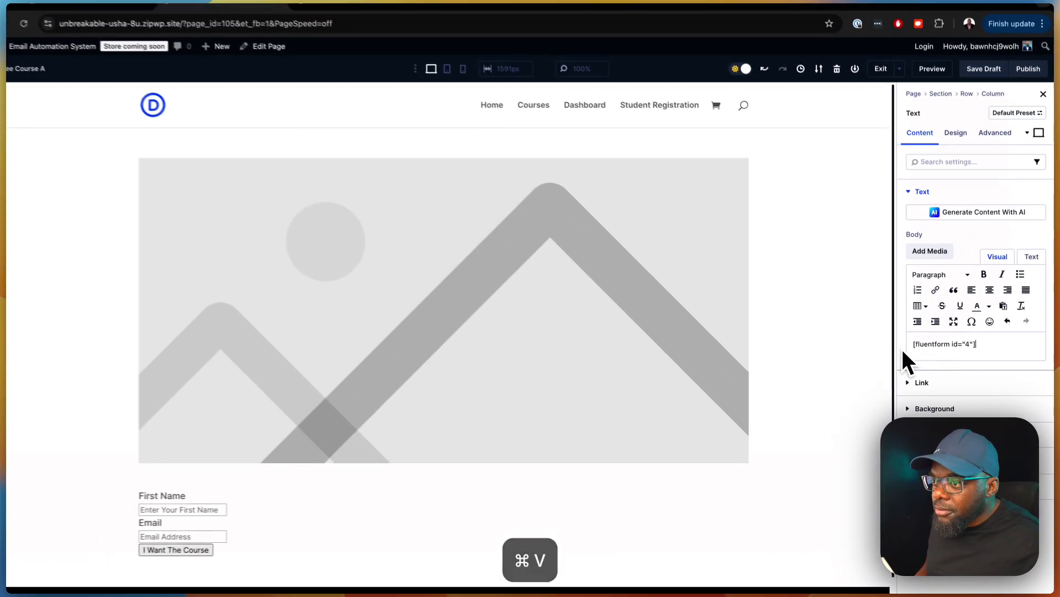
pyautogui.scroll(-1, 846, 376)
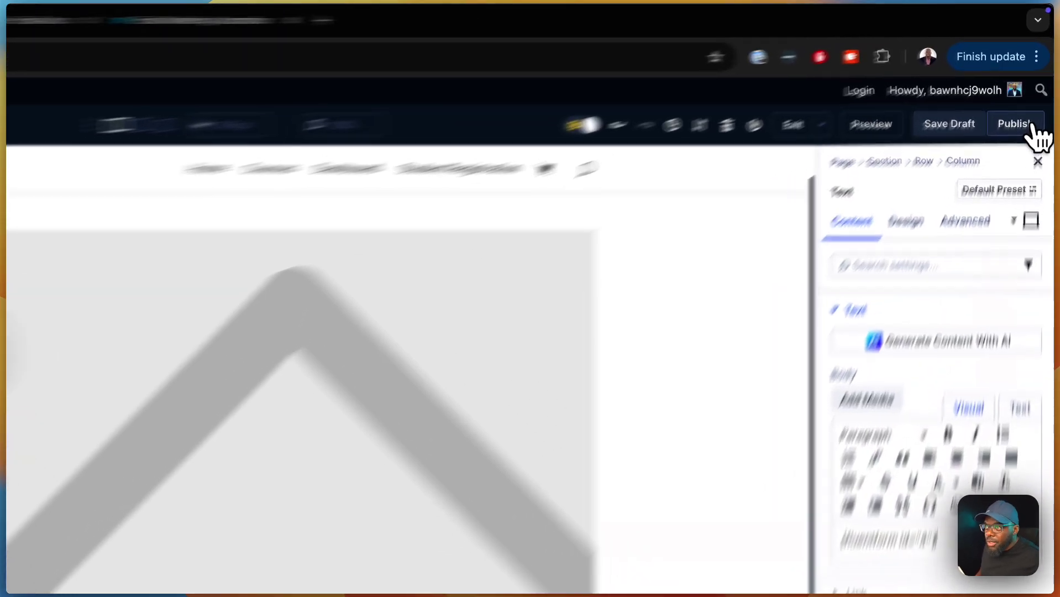
# Publish the page and set the image module to the man-with-laptop photo
pyautogui.click(1029, 82)
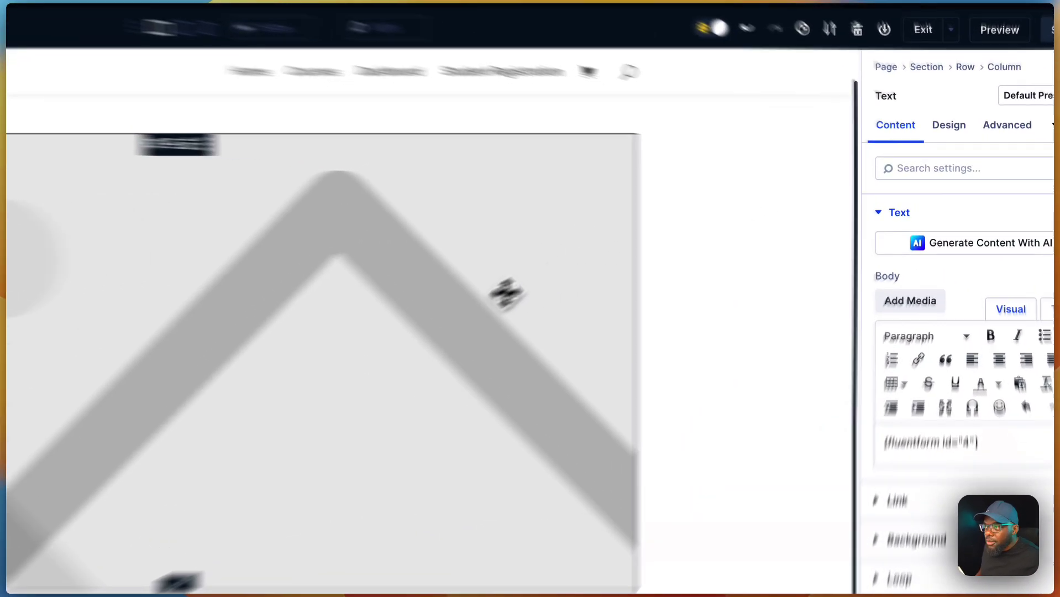
pyautogui.click(613, 276)
pyautogui.click(890, 342)
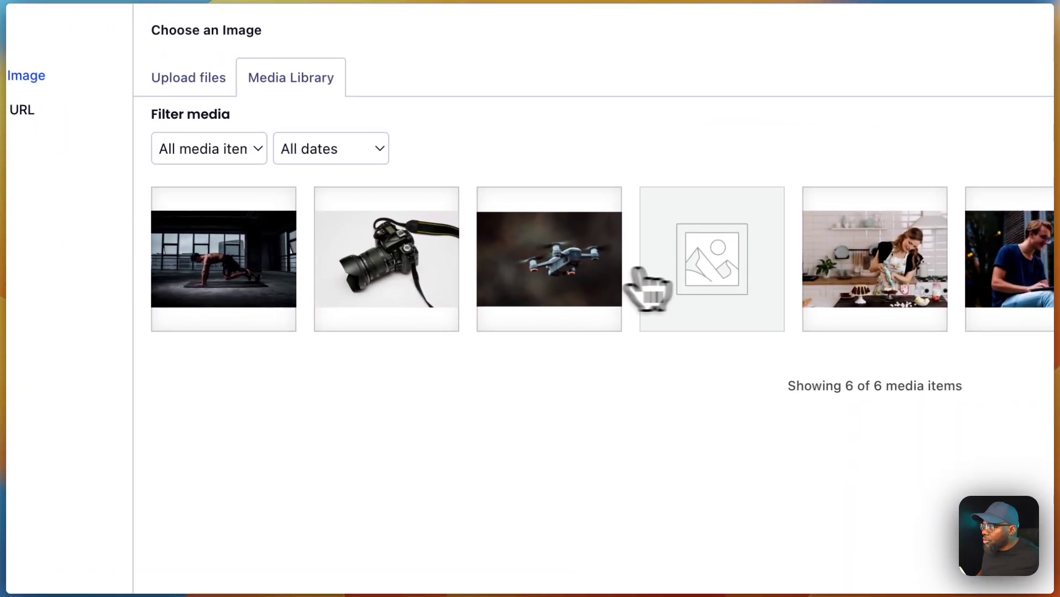
pyautogui.click(961, 273)
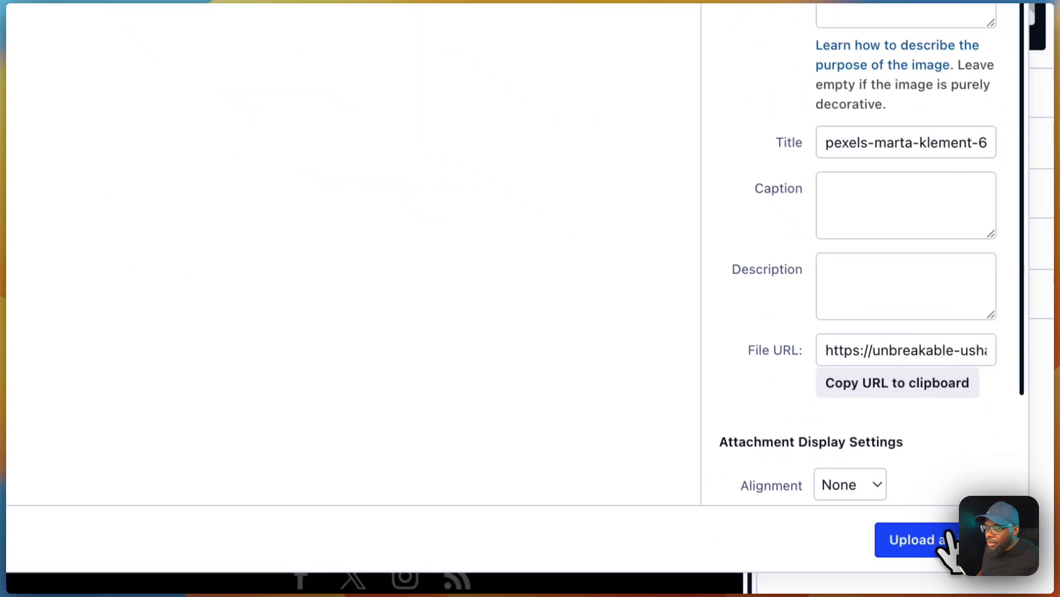
pyautogui.click(939, 539)
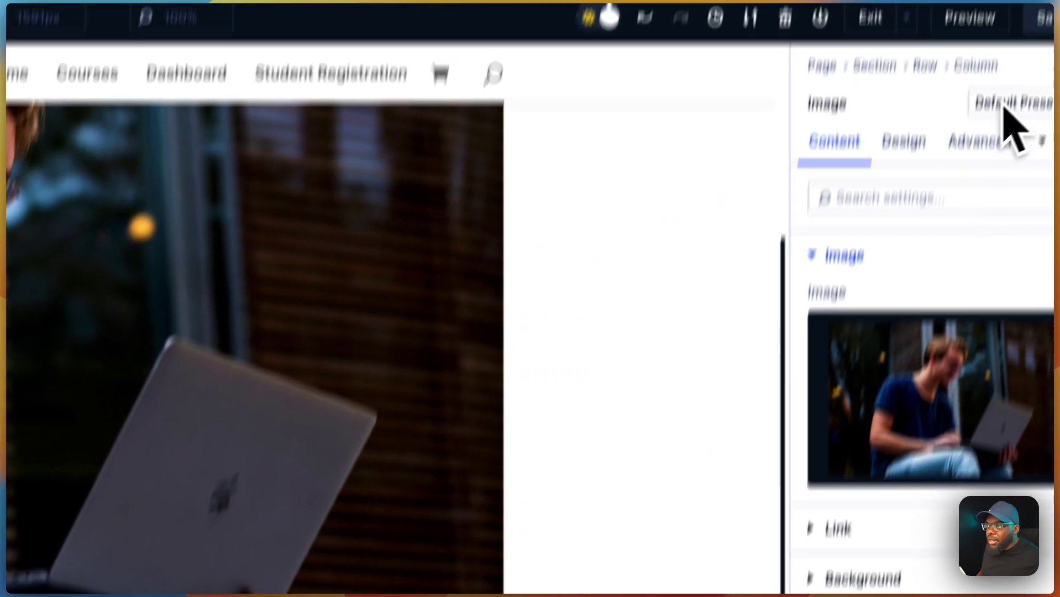
# Save the page, preview it in a new tab, and return to the builder
pyautogui.click(1046, 20)
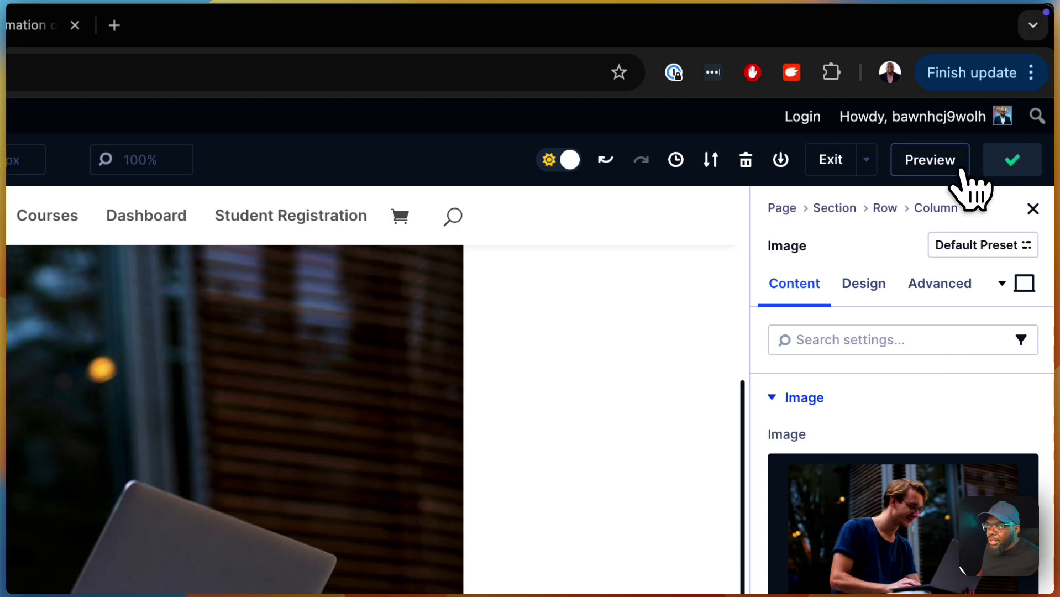
pyautogui.click(961, 173)
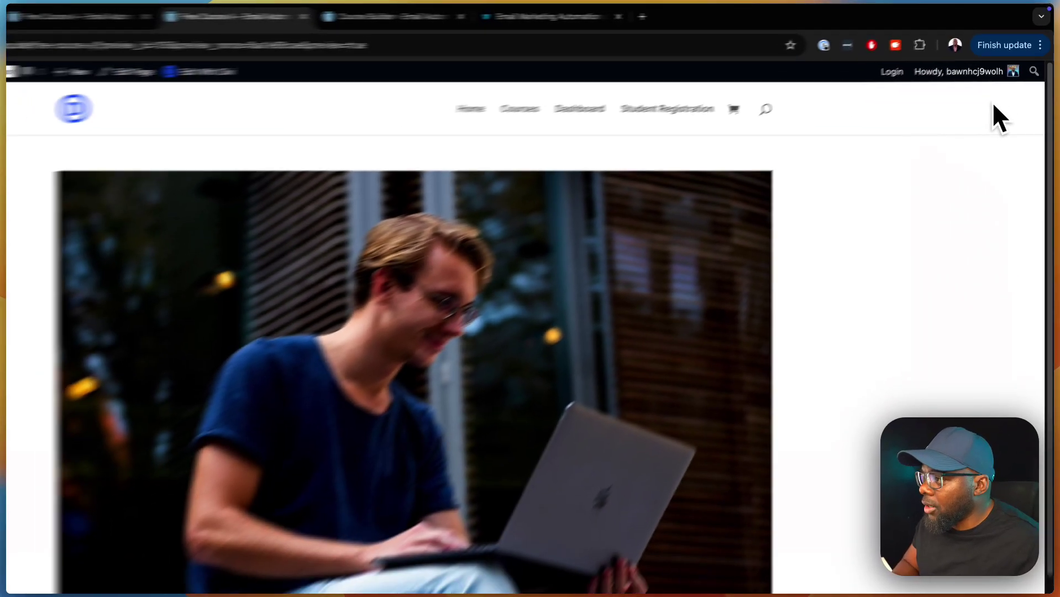
pyautogui.scroll(-2, 871, 284)
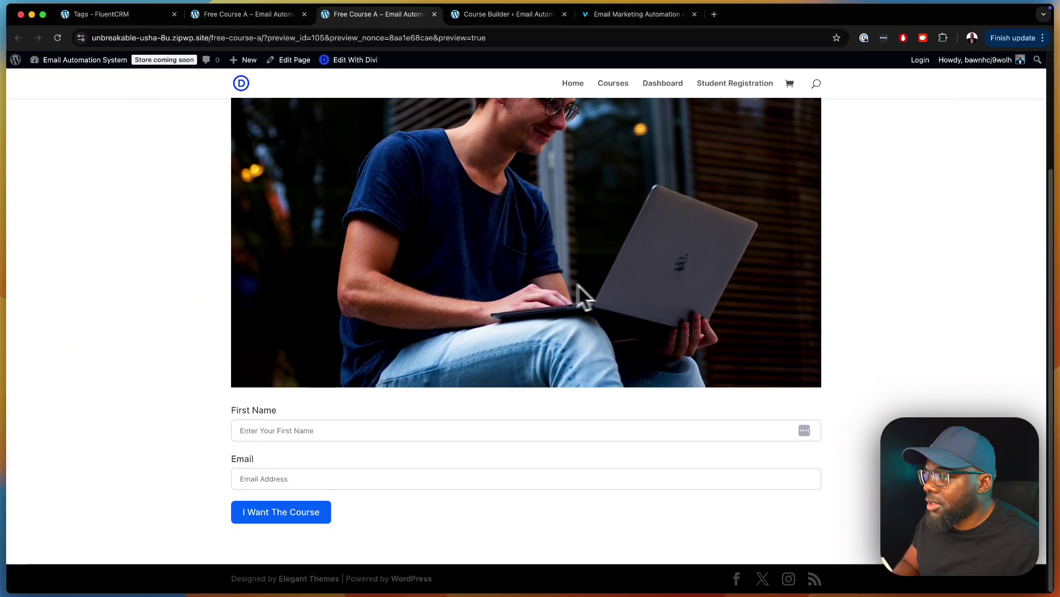
pyautogui.click(290, 15)
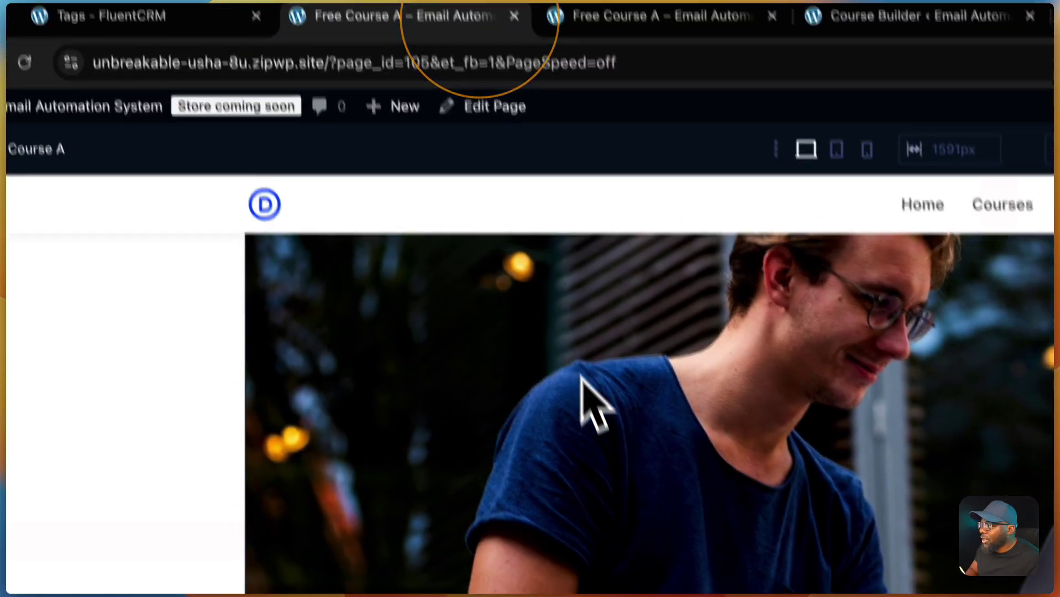
# Give the signup form's text module a pale yellow background colour
pyautogui.scroll(-5, 580, 381)
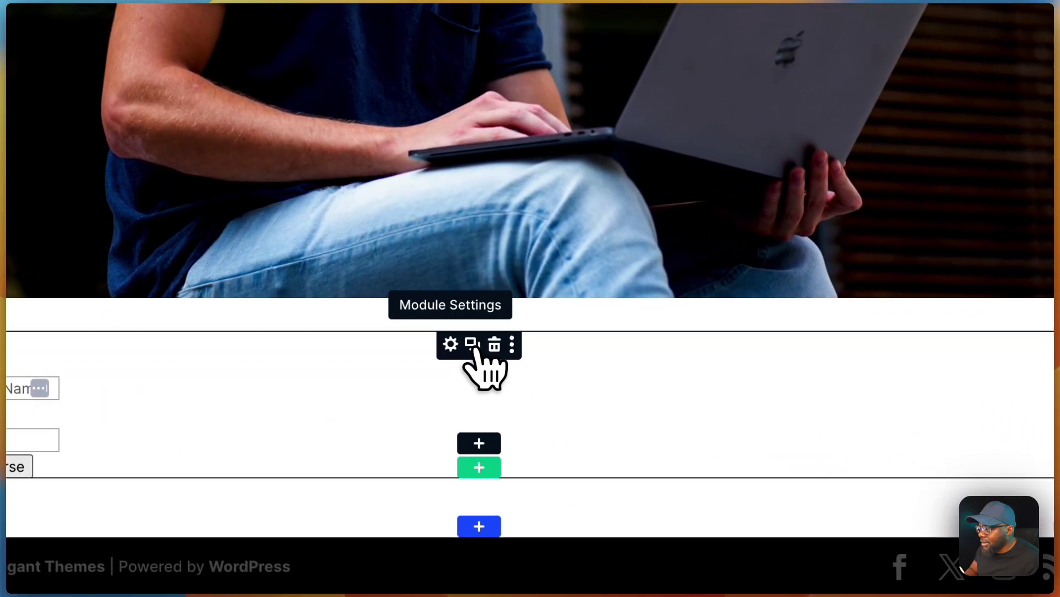
pyautogui.click(450, 344)
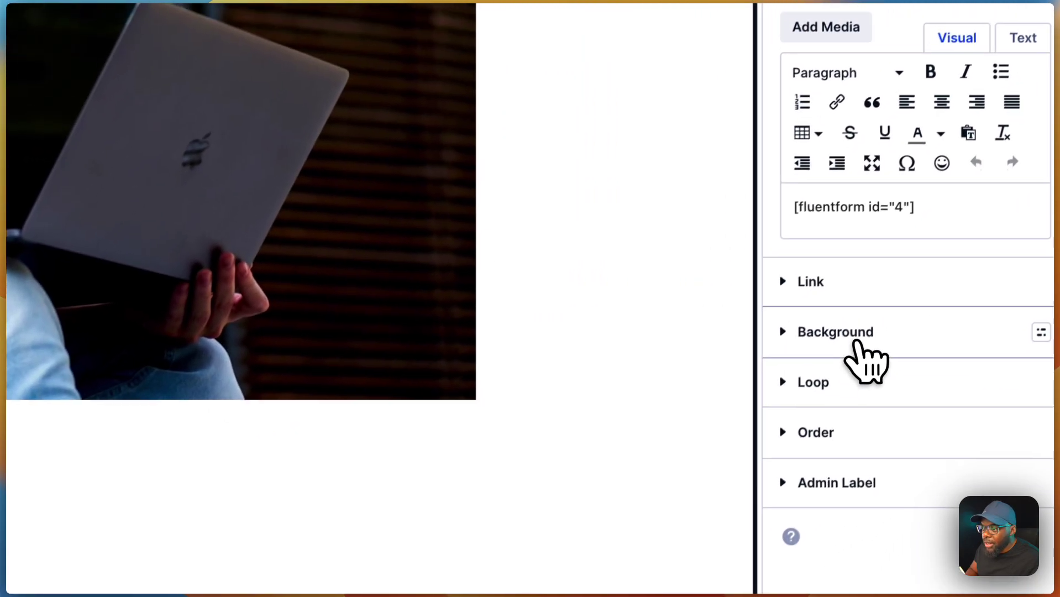
pyautogui.click(950, 252)
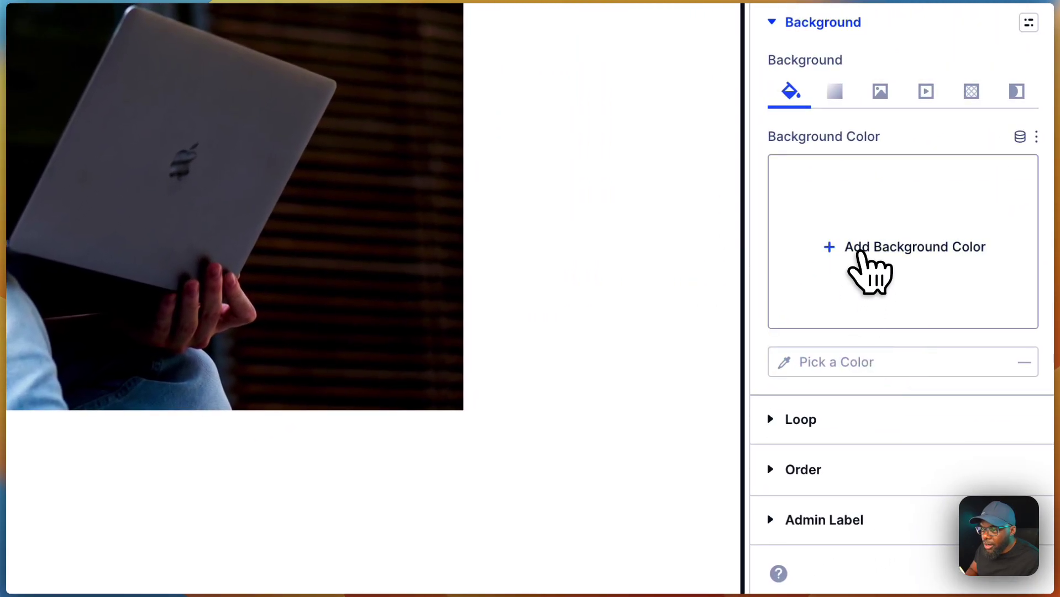
pyautogui.click(859, 252)
pyautogui.click(576, 326)
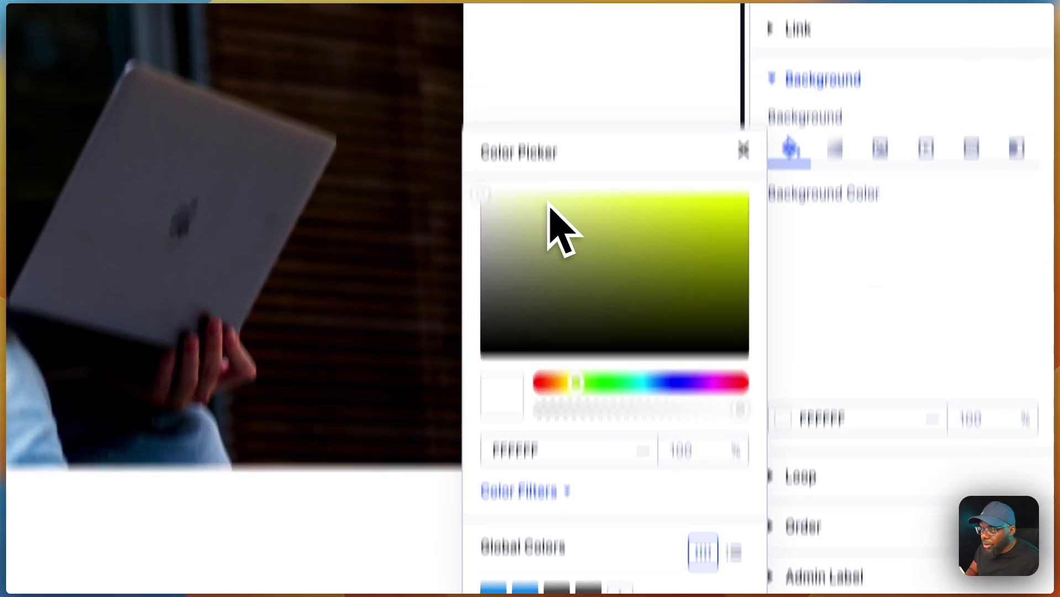
pyautogui.click(539, 145)
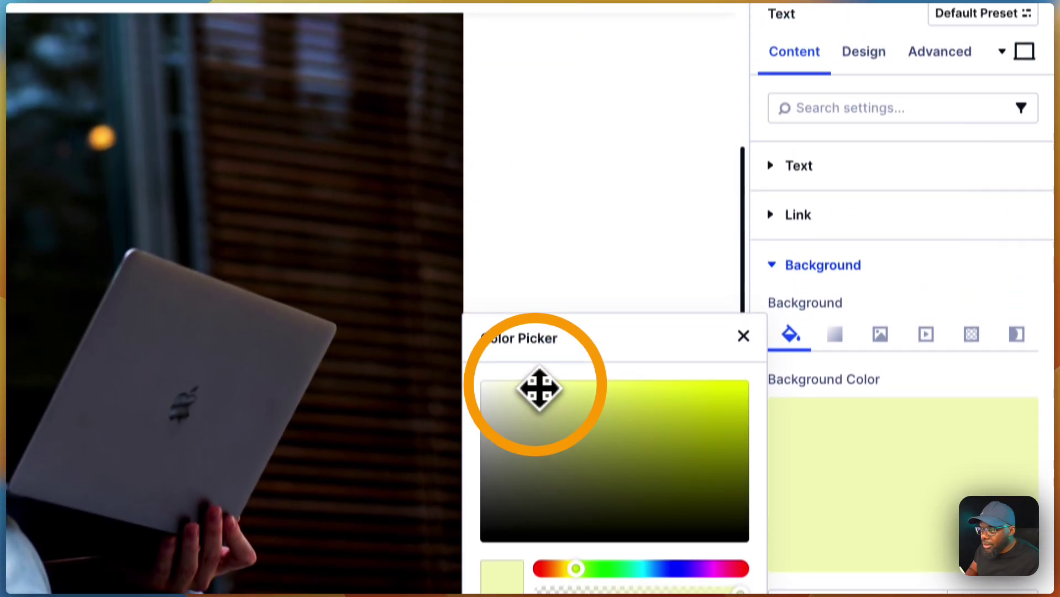
pyautogui.click(536, 382)
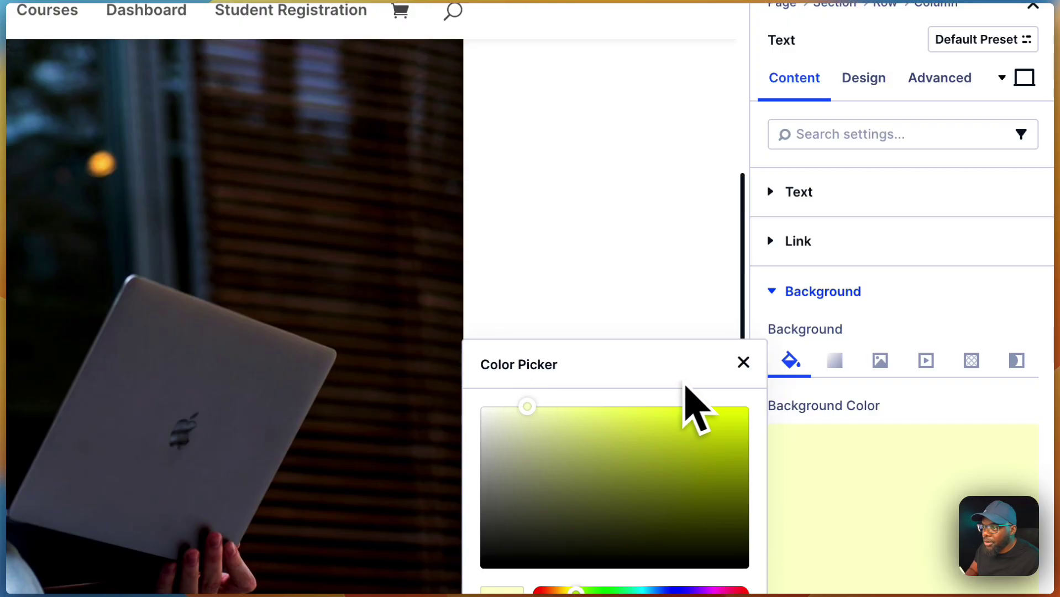
pyautogui.click(742, 365)
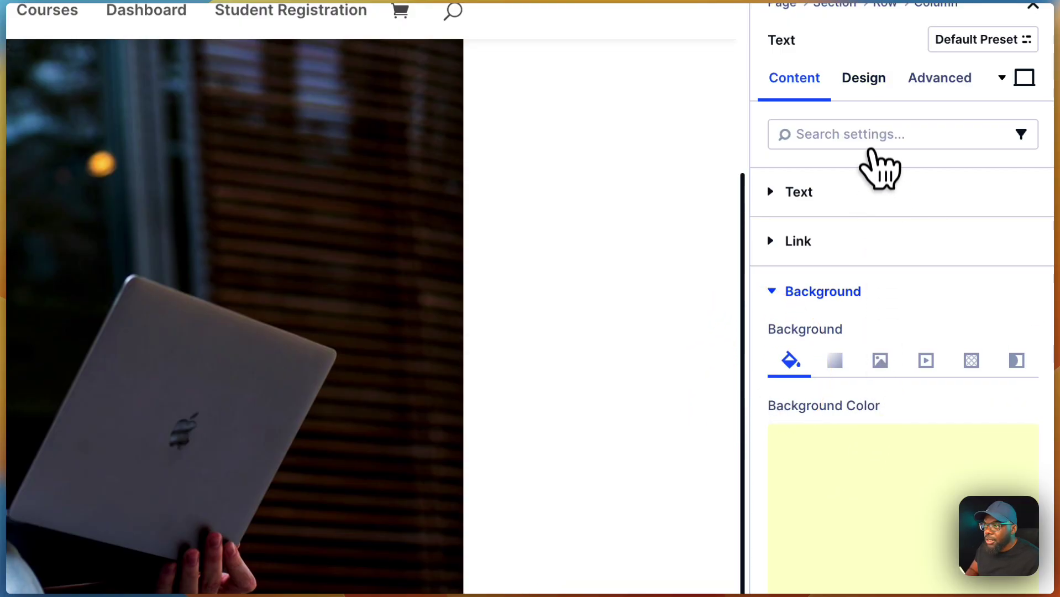
# Set the text module's padding to 3rem on all four sides
pyautogui.click(865, 82)
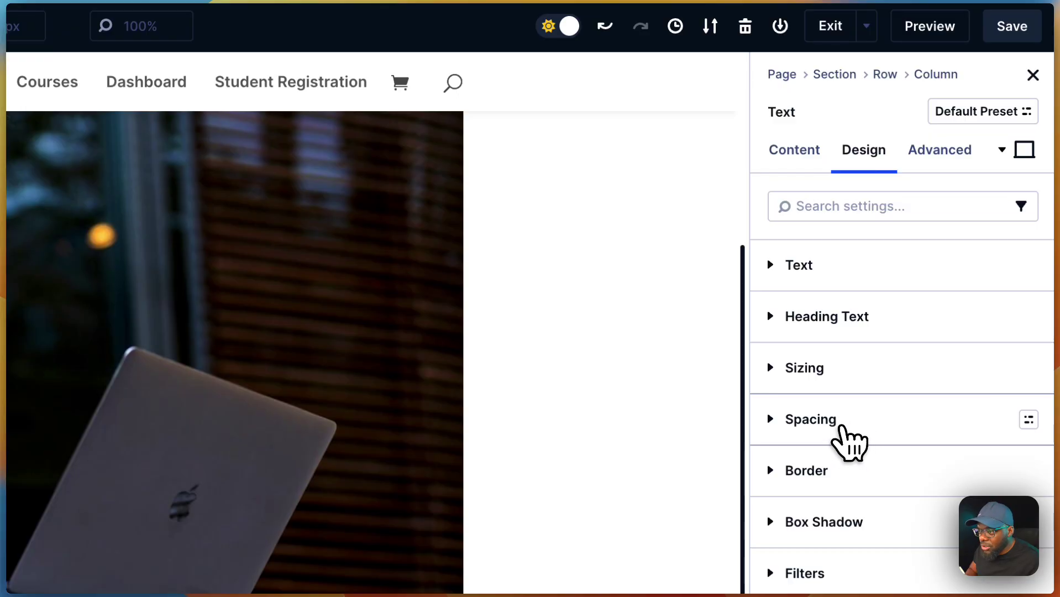
pyautogui.click(841, 428)
pyautogui.click(792, 395)
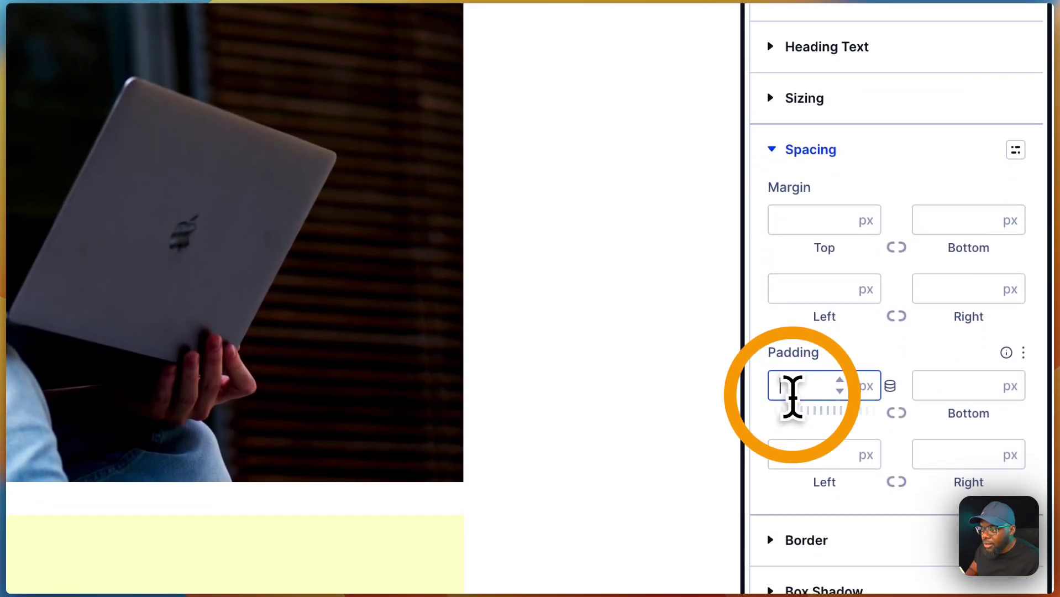
pyautogui.write('3em')
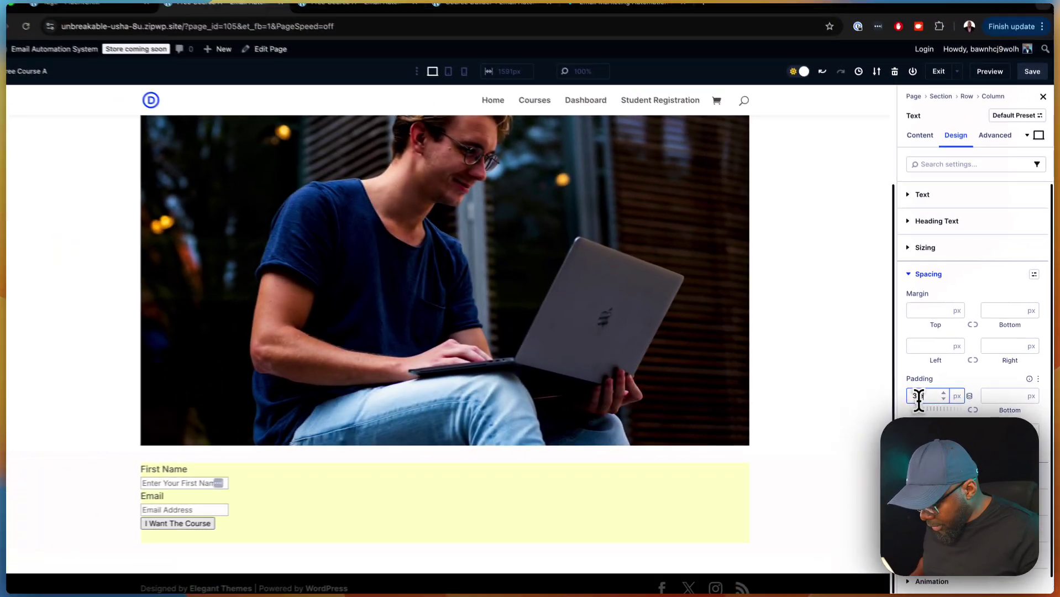
pyautogui.press('BackSpace')
pyautogui.press('BackSpace')
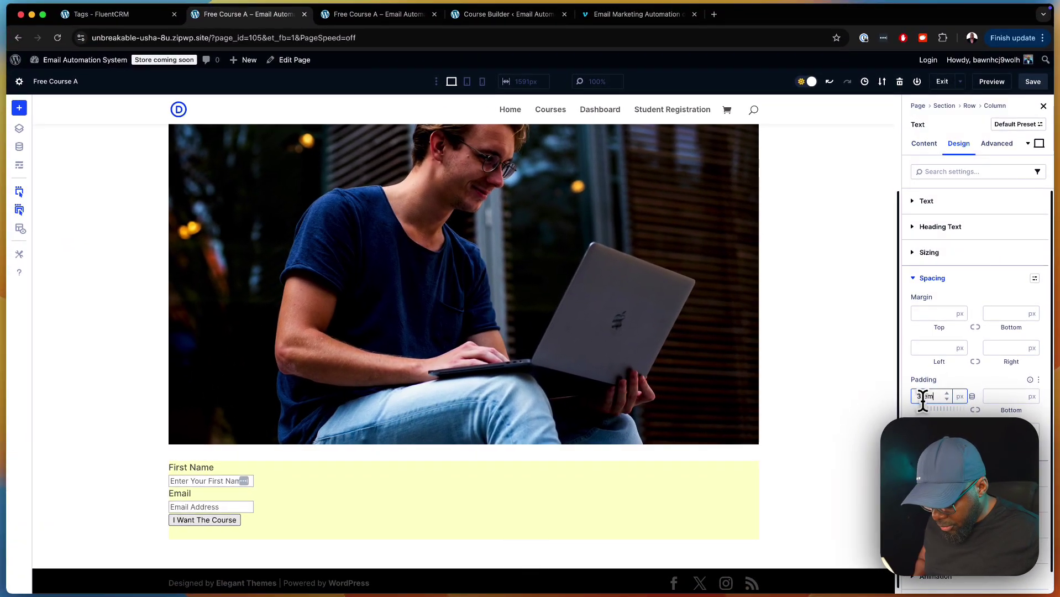
pyautogui.click(975, 410)
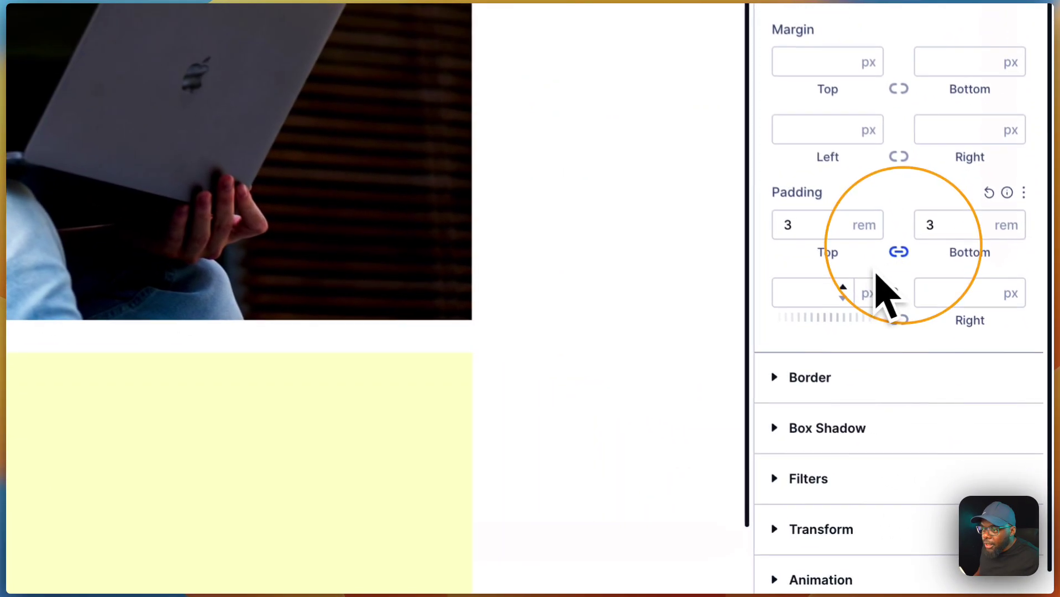
pyautogui.click(935, 431)
pyautogui.write('3re')
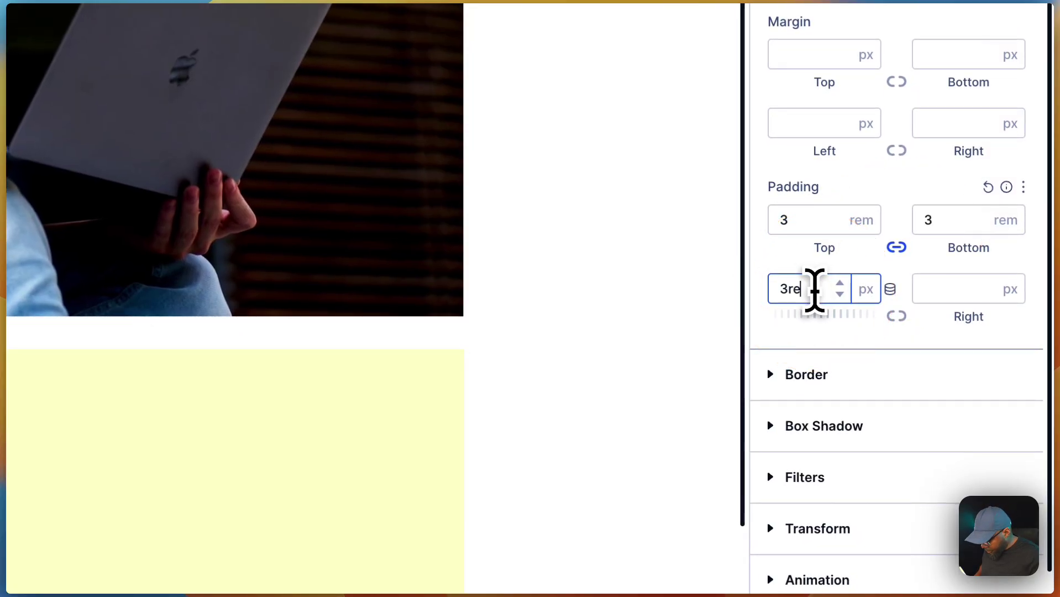
pyautogui.write('m')
pyautogui.click(897, 317)
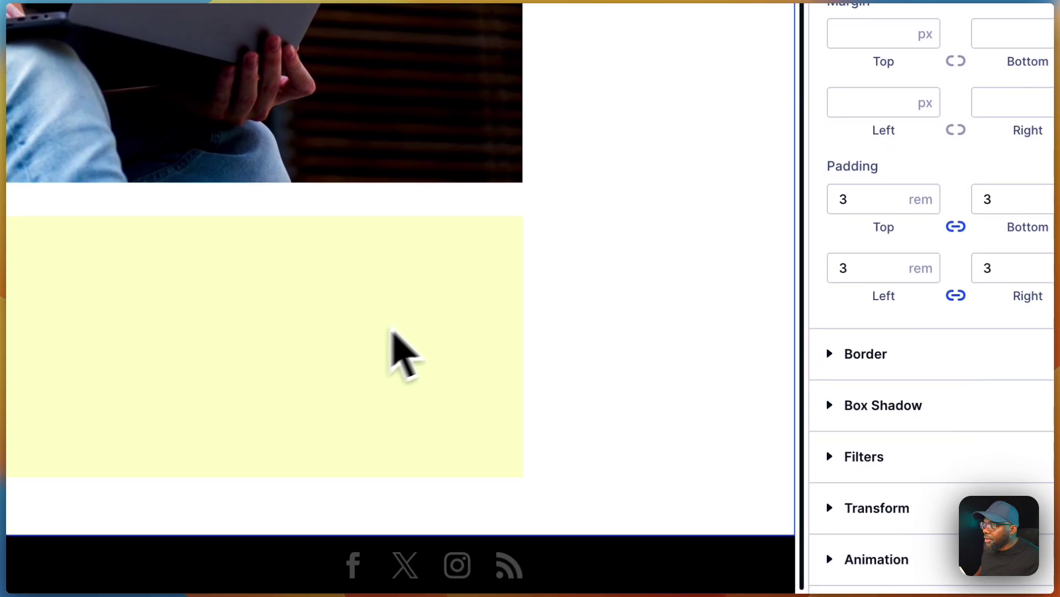
pyautogui.click(990, 356)
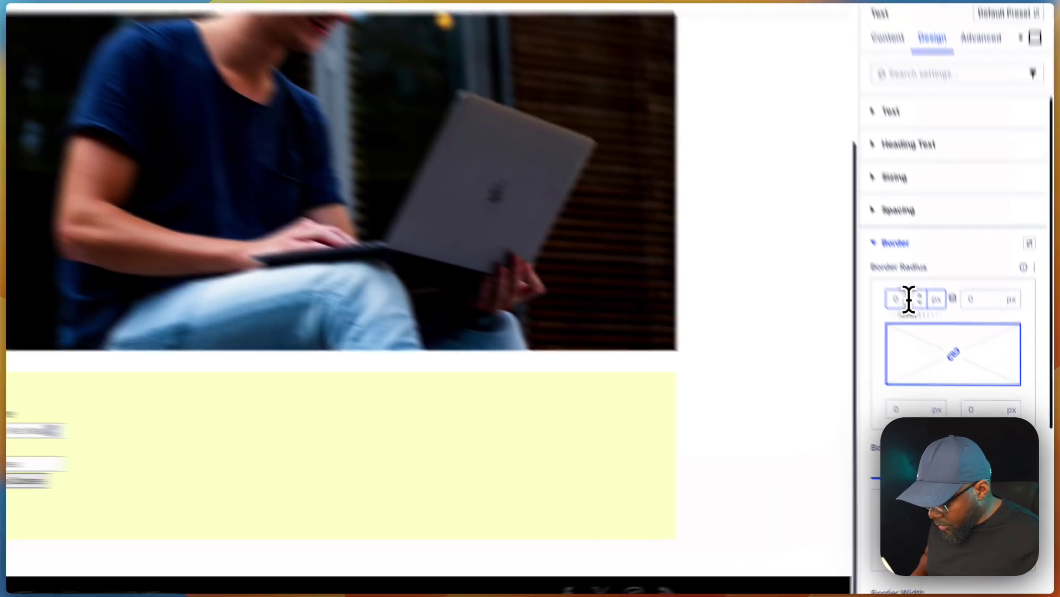
# Give the yellow signup box 8 px rounded corners and a 2 px solid border
pyautogui.write('8')
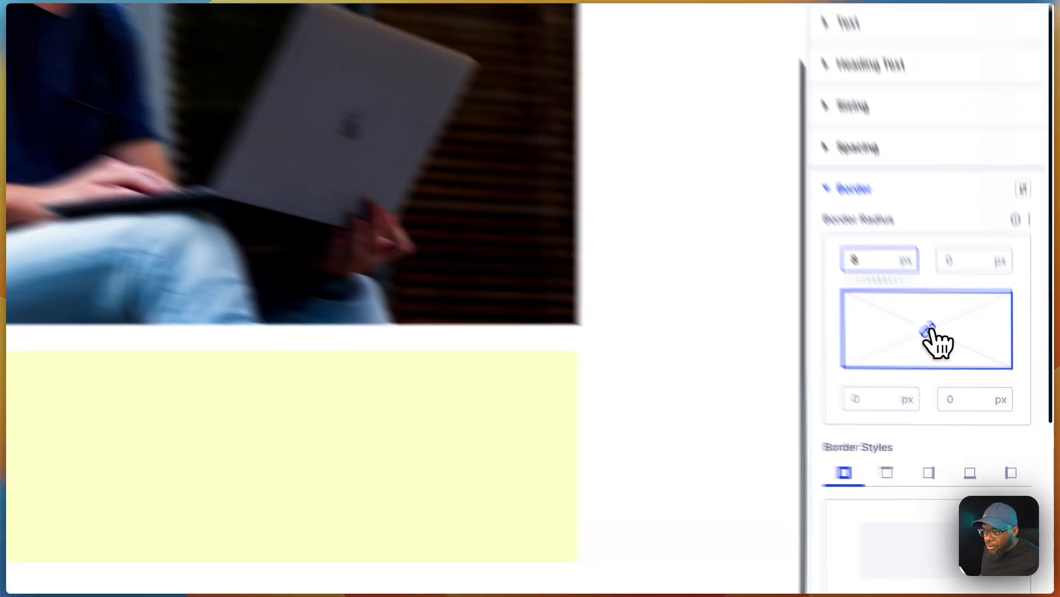
pyautogui.click(976, 392)
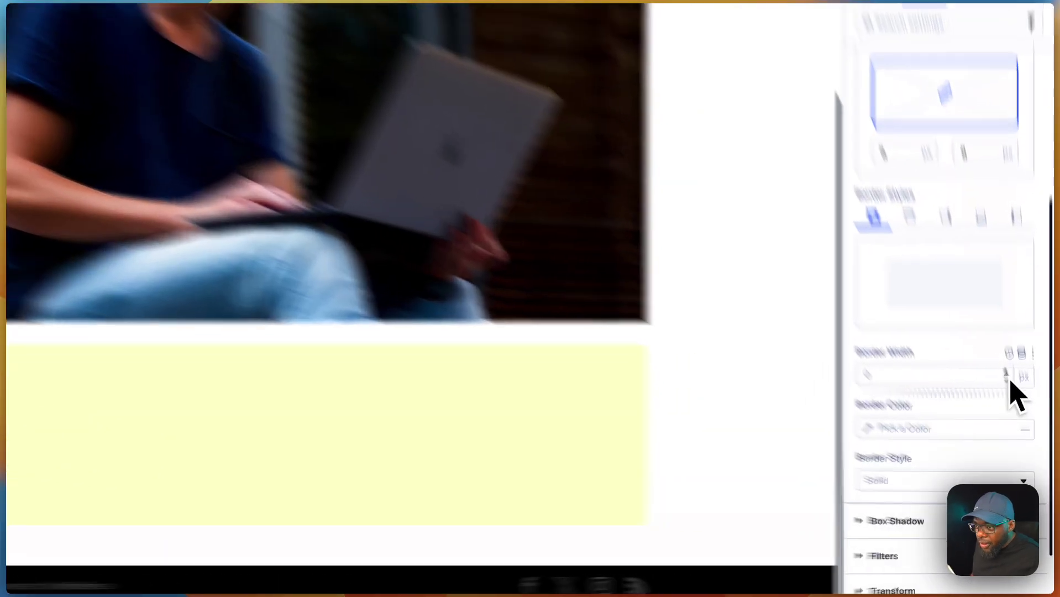
pyautogui.click(1019, 423)
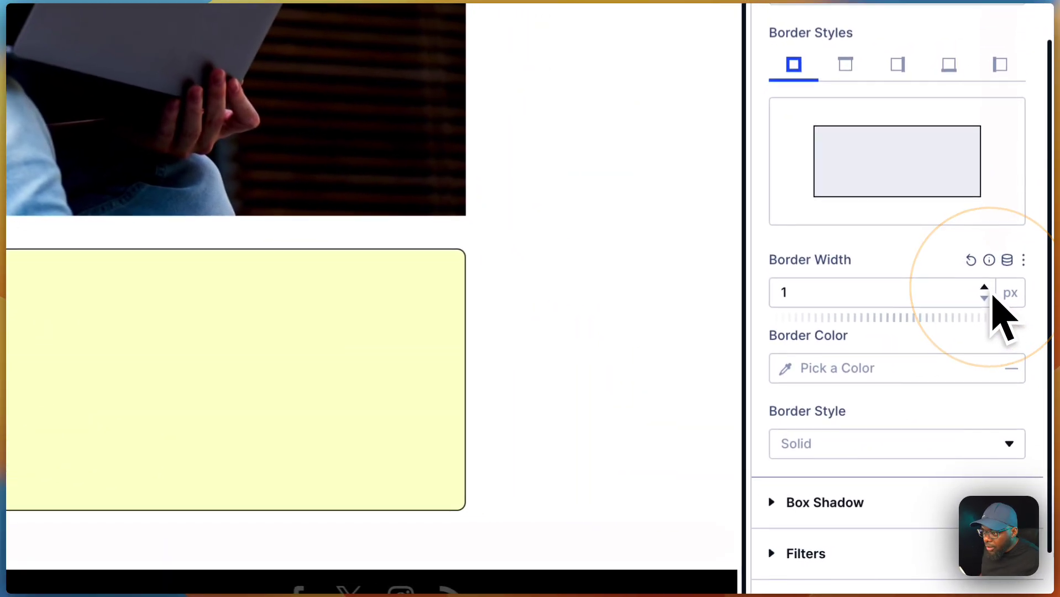
pyautogui.click(992, 294)
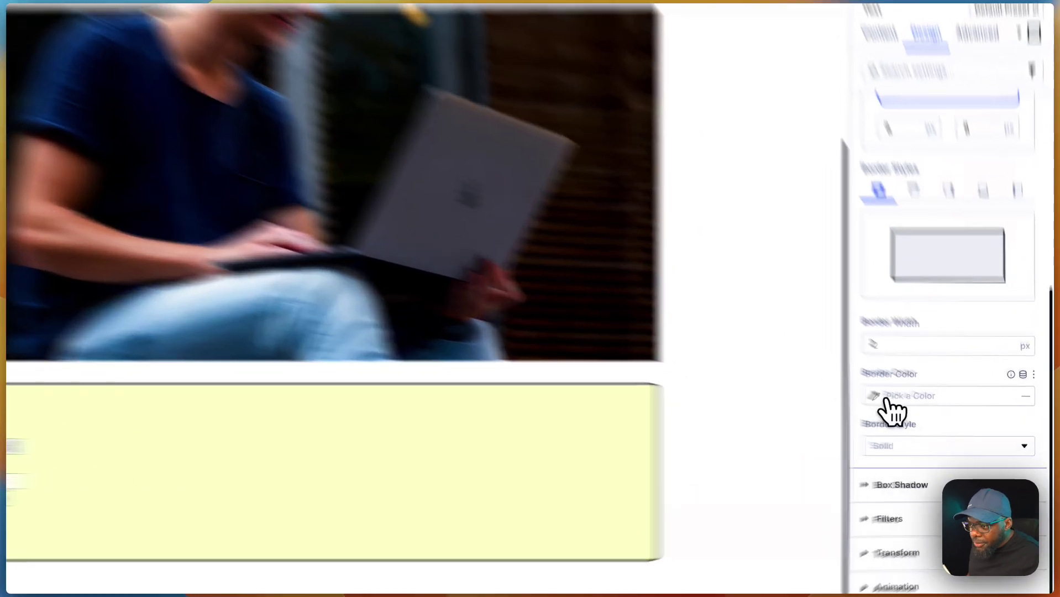
# Set the signup box's border colour to black at about 10% opacity
pyautogui.click(921, 414)
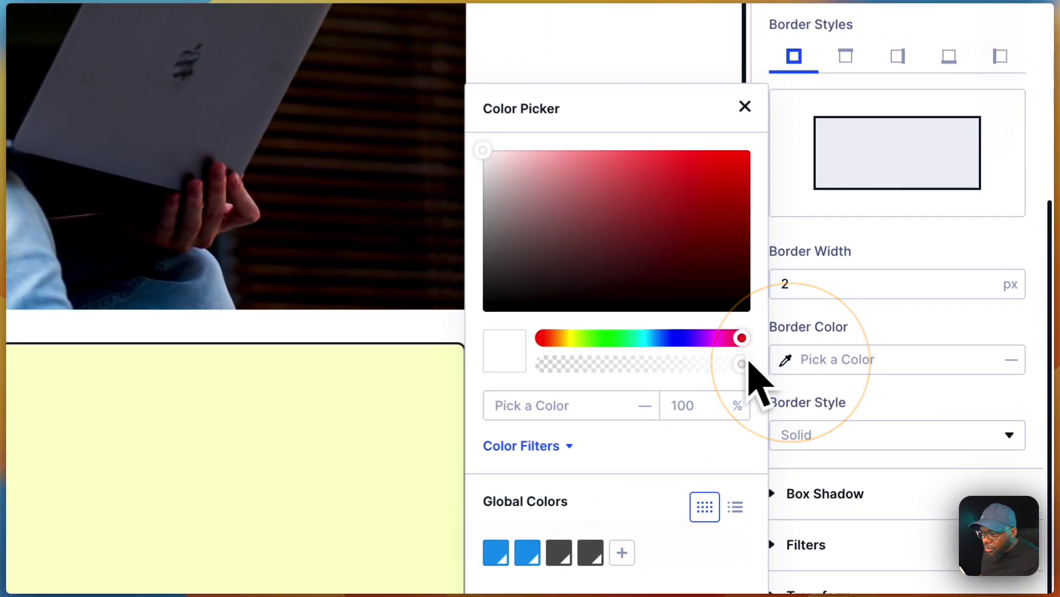
pyautogui.moveTo(738, 364); pyautogui.dragTo(639, 364)
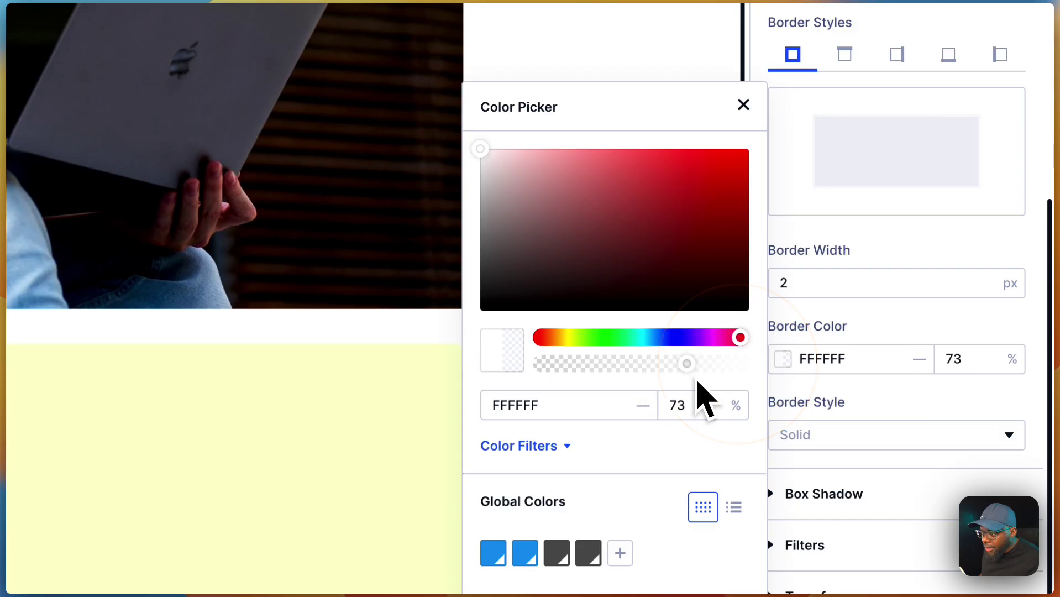
pyautogui.moveTo(490, 242); pyautogui.dragTo(460, 326)
pyautogui.moveTo(713, 350); pyautogui.dragTo(565, 379)
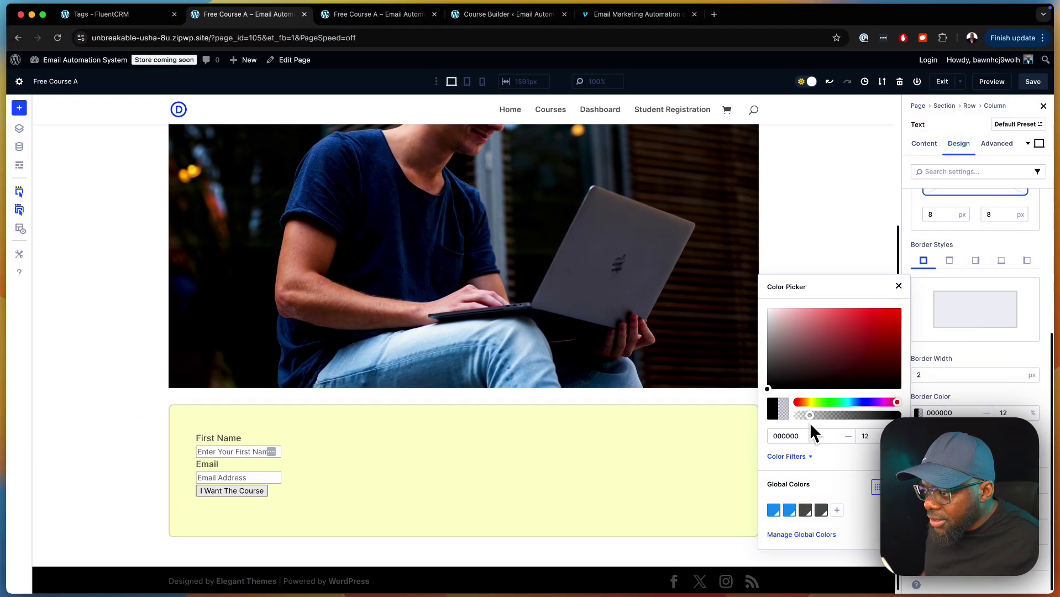
pyautogui.moveTo(810, 422); pyautogui.dragTo(810, 420)
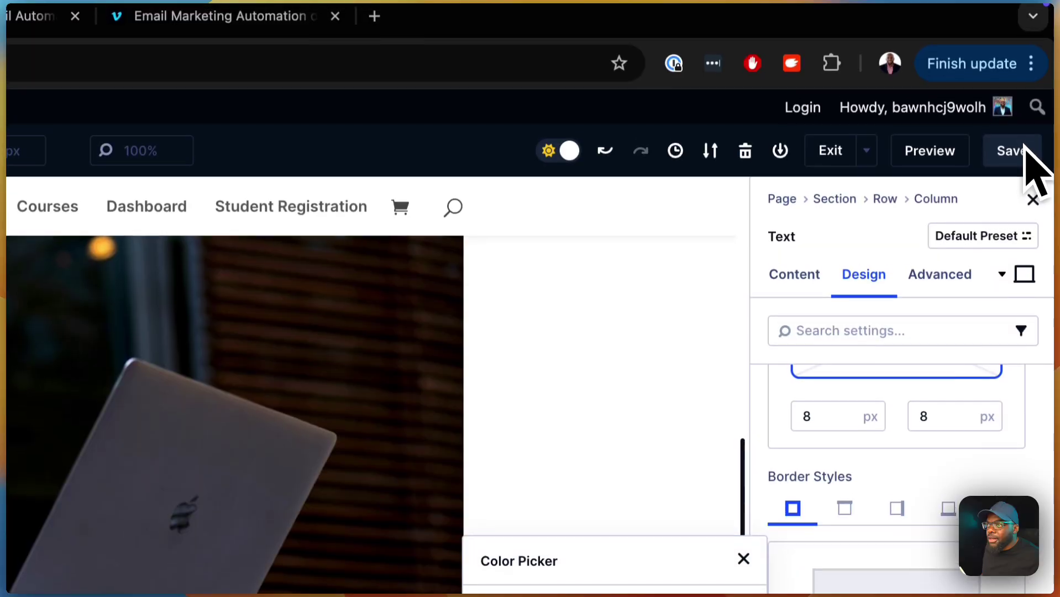
pyautogui.click(1021, 155)
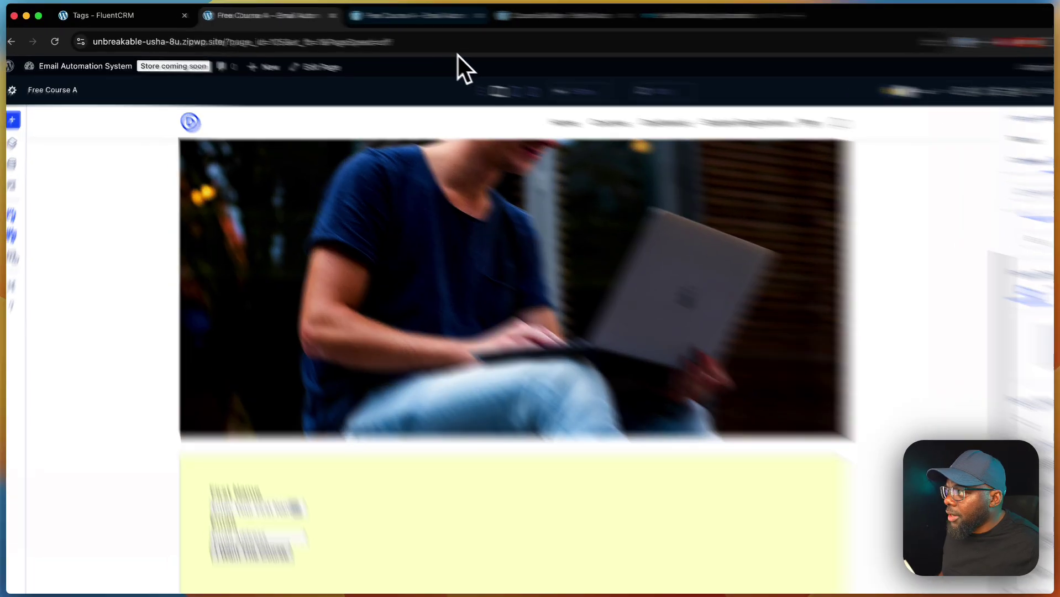
# Reload the Free Course A page preview and scroll to the bordered signup form
pyautogui.click(346, 16)
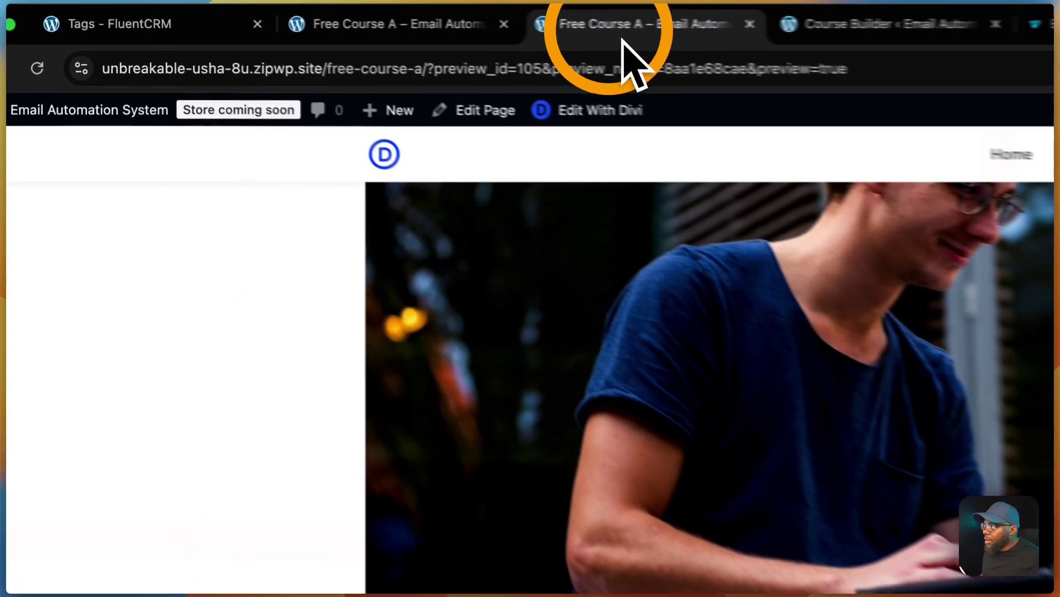
pyautogui.click(34, 72)
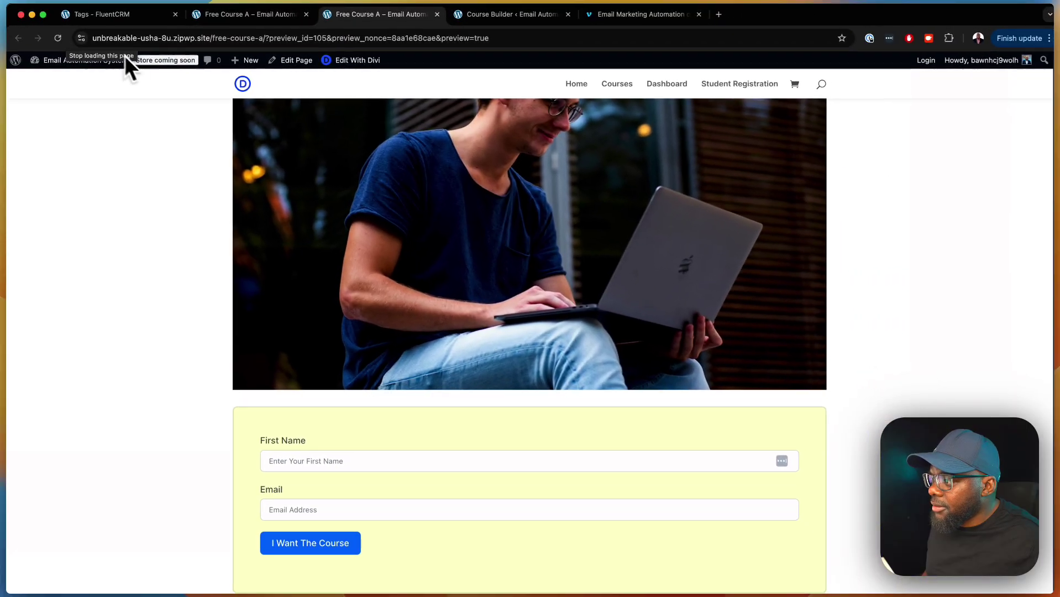
pyautogui.scroll(1, 475, 397)
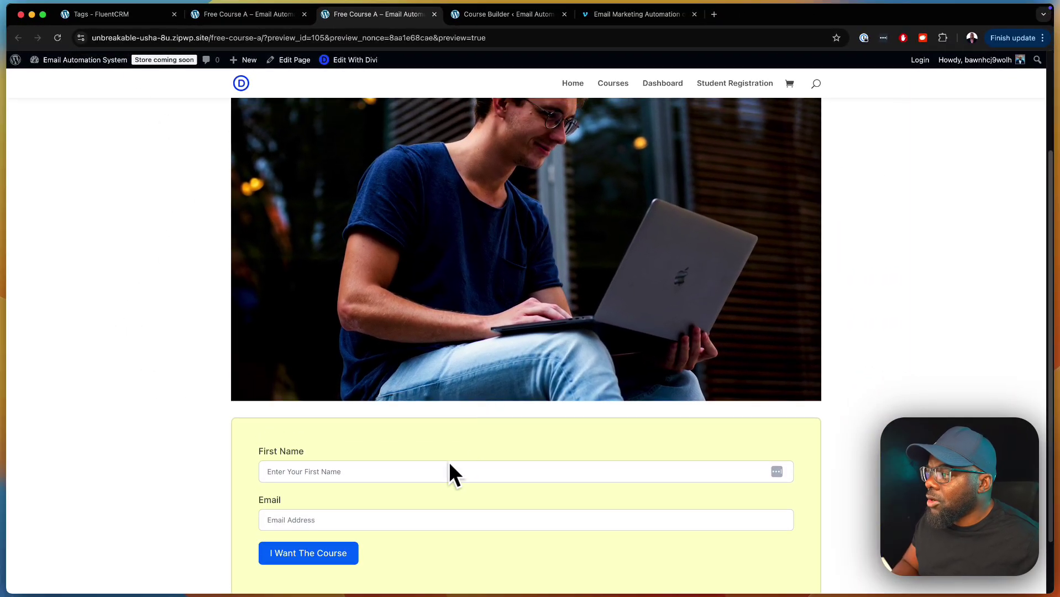
pyautogui.scroll(3, 450, 467)
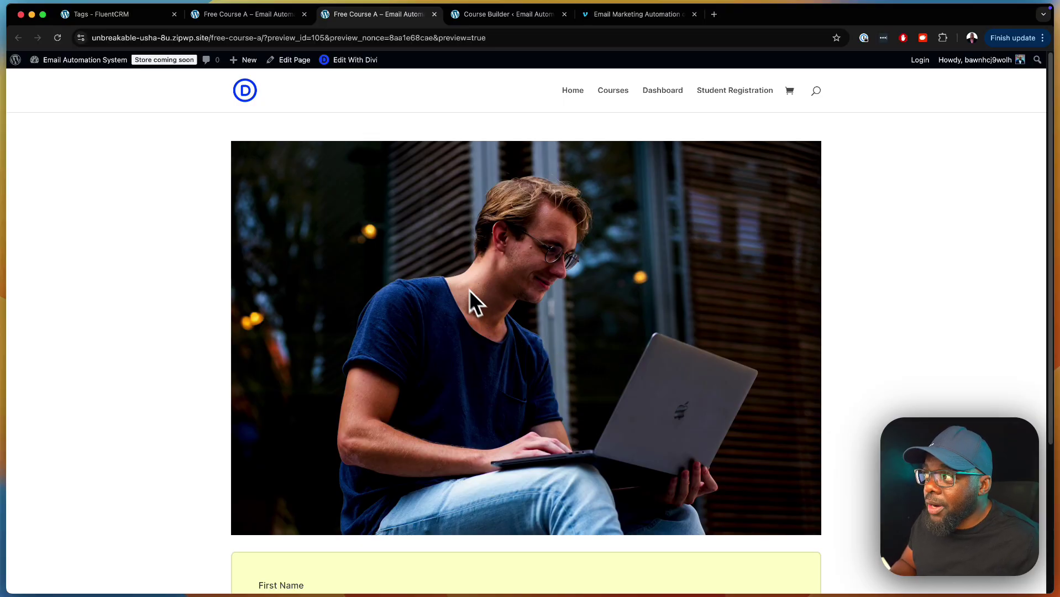
pyautogui.scroll(-3, 608, 276)
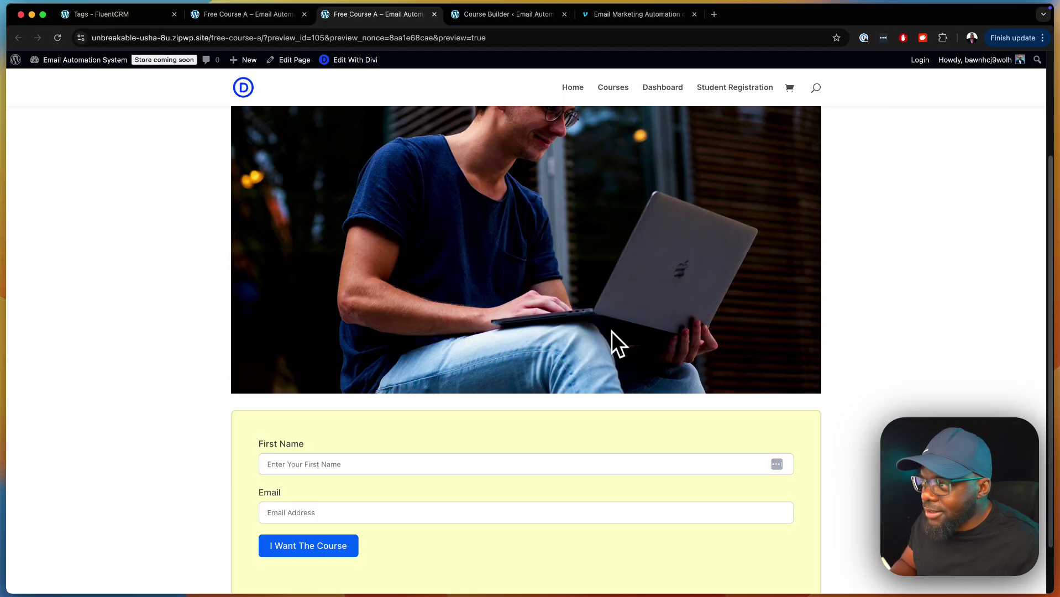
pyautogui.scroll(-1, 602, 379)
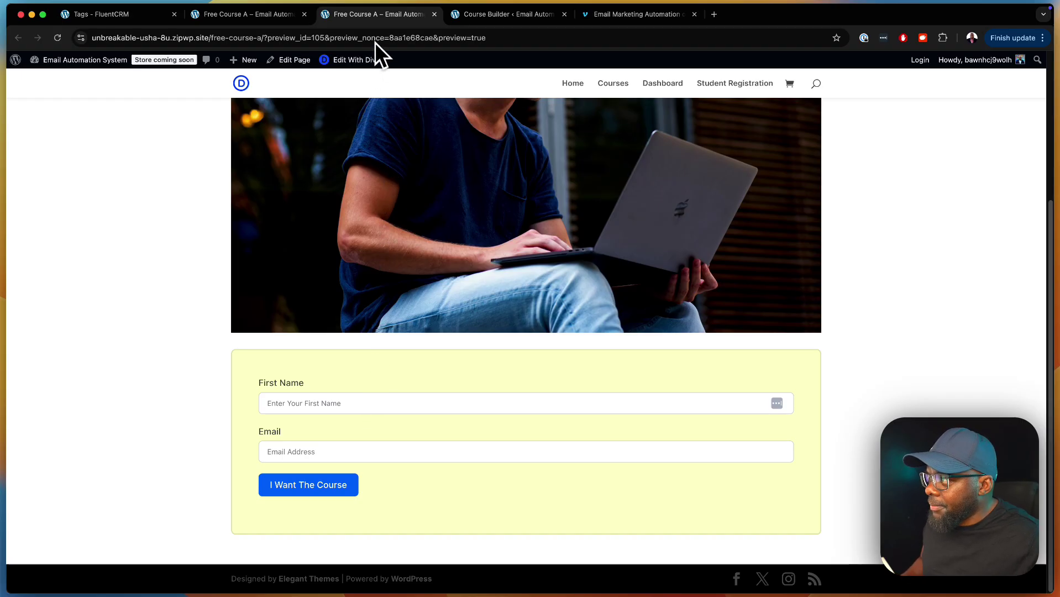
# Try the form's First Name field, then return to the FluentCRM Tags list
pyautogui.moveTo(349, 17); pyautogui.dragTo(98, 22)
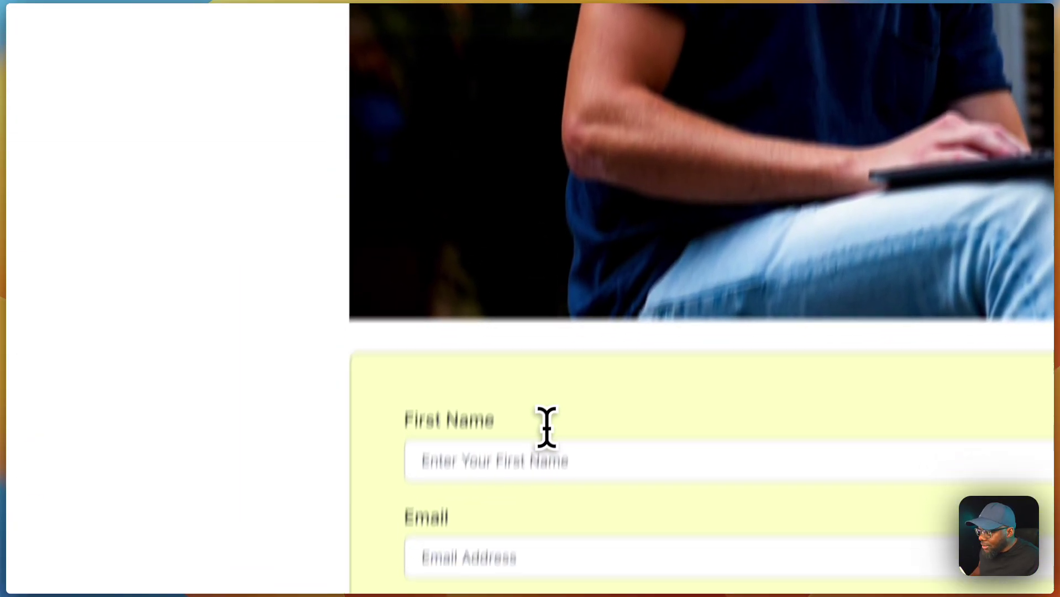
pyautogui.click(547, 365)
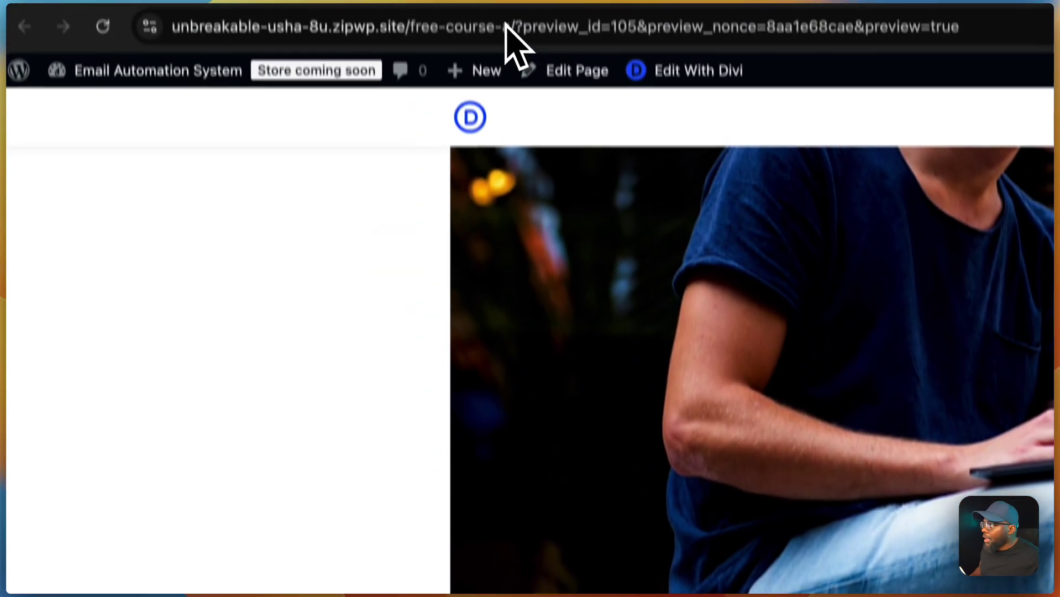
pyautogui.click(509, 32)
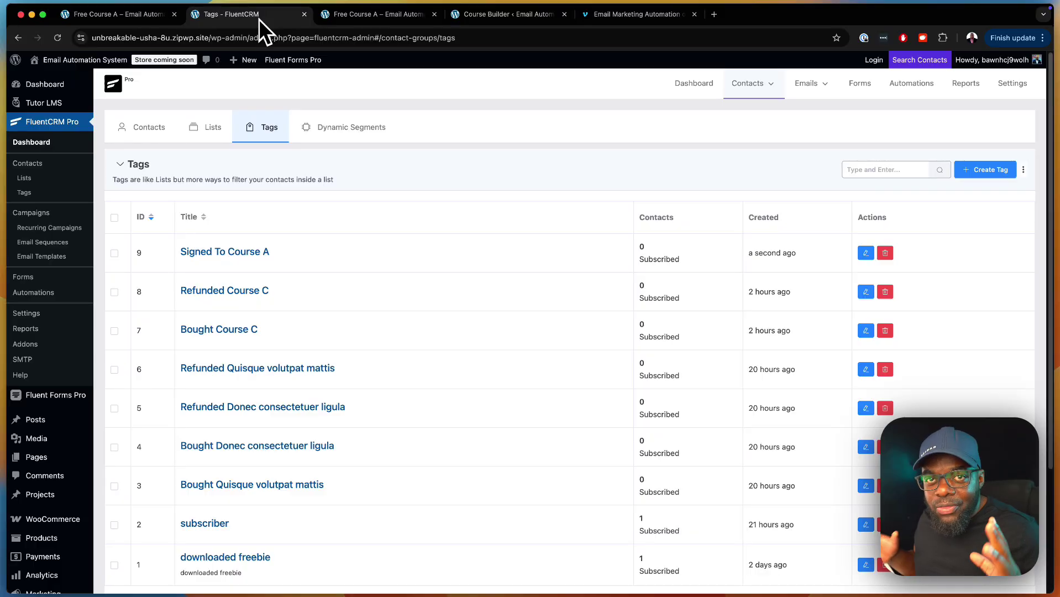
# Create a from-scratch automation triggered by Fluent Forms' New Form Submission
pyautogui.click(911, 84)
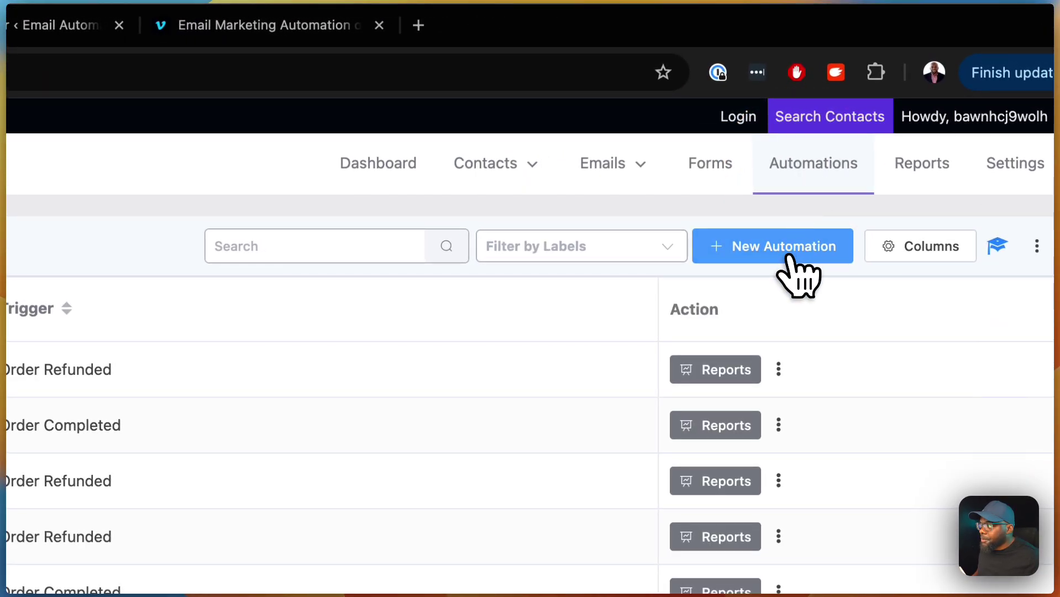
pyautogui.click(784, 251)
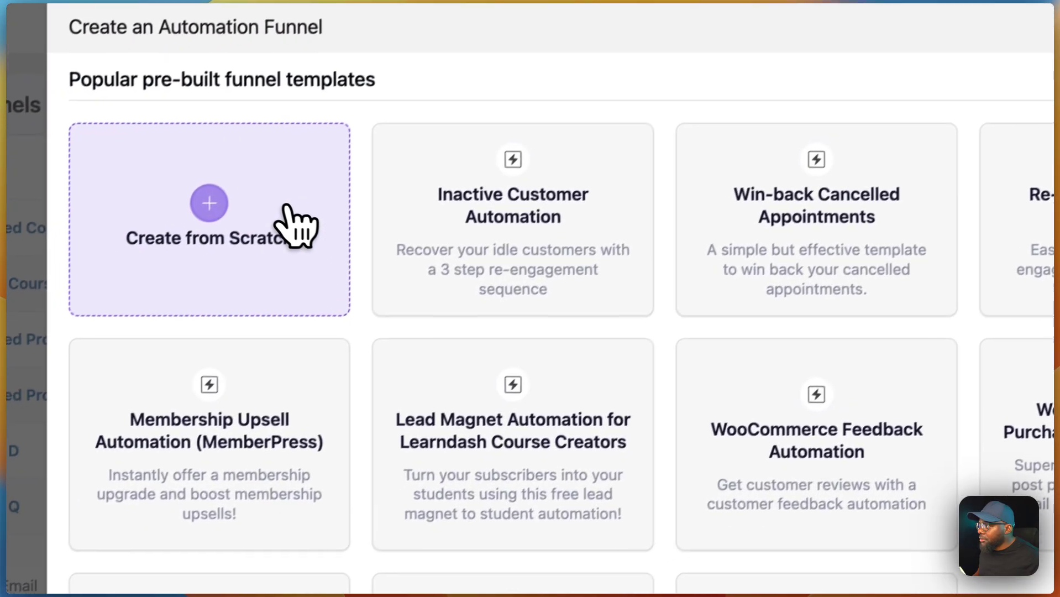
pyautogui.click(227, 211)
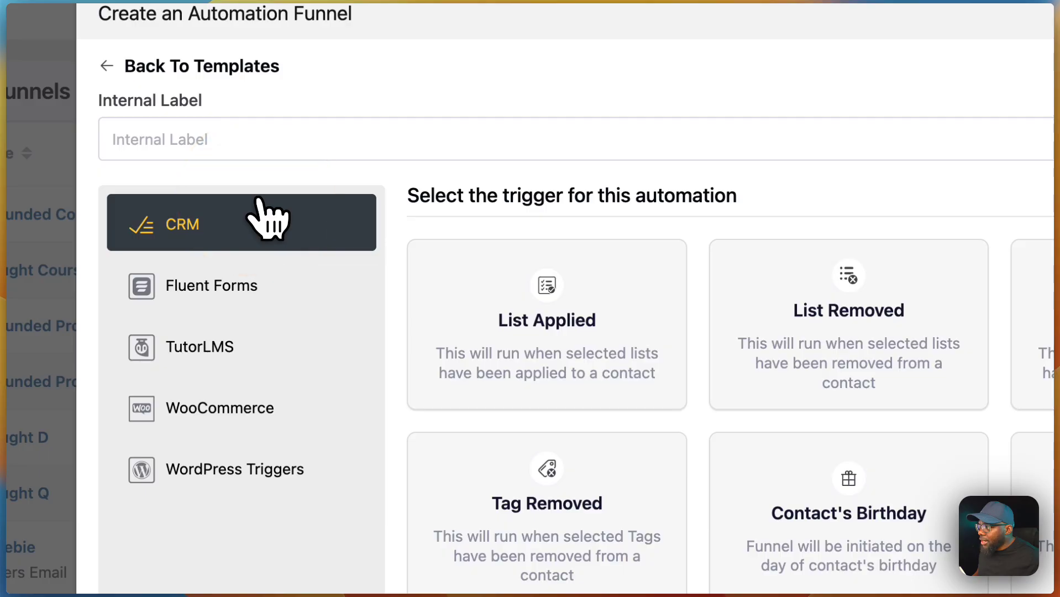
pyautogui.click(286, 283)
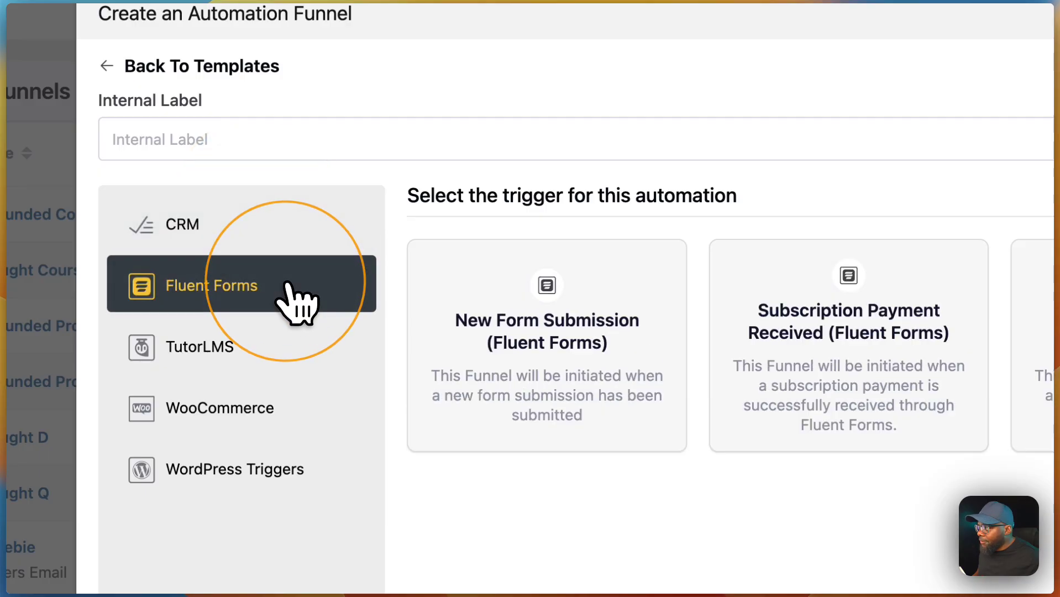
pyautogui.click(636, 357)
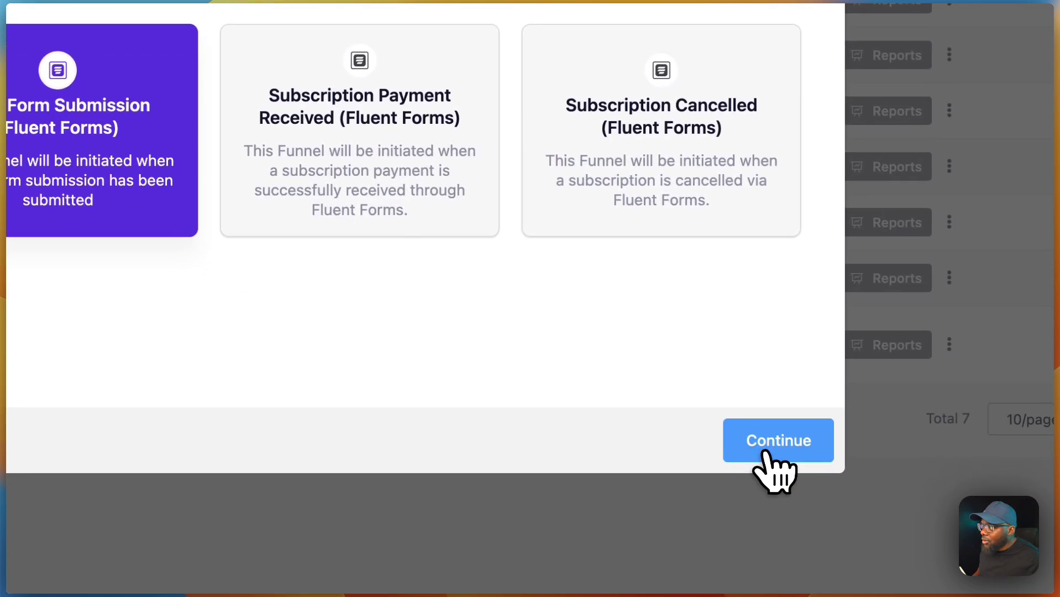
pyautogui.click(760, 442)
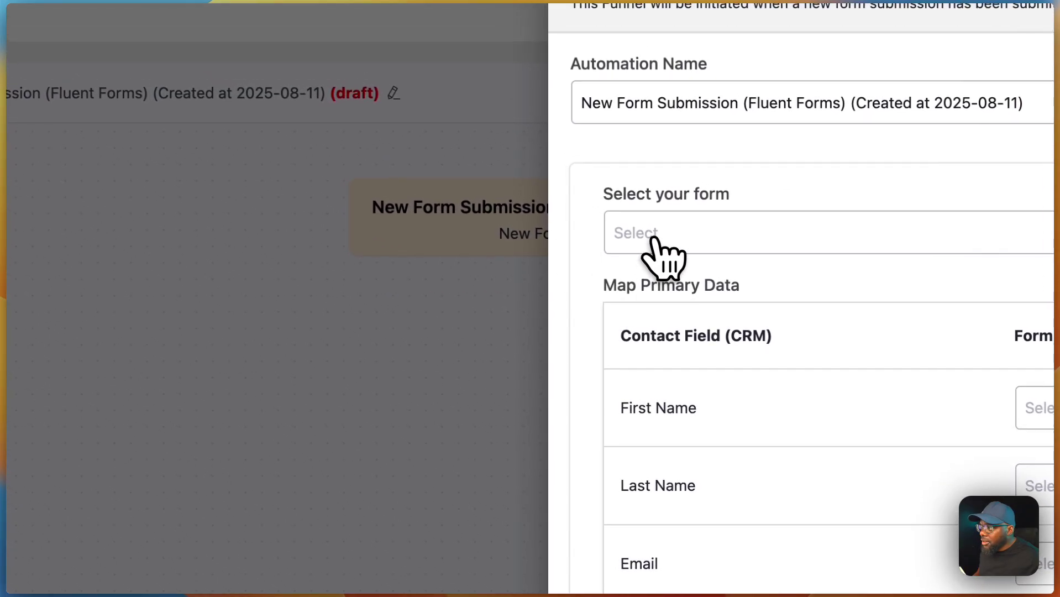
# Select the FREE Course form, map Name to First Name and Email to Email, and save
pyautogui.click(690, 235)
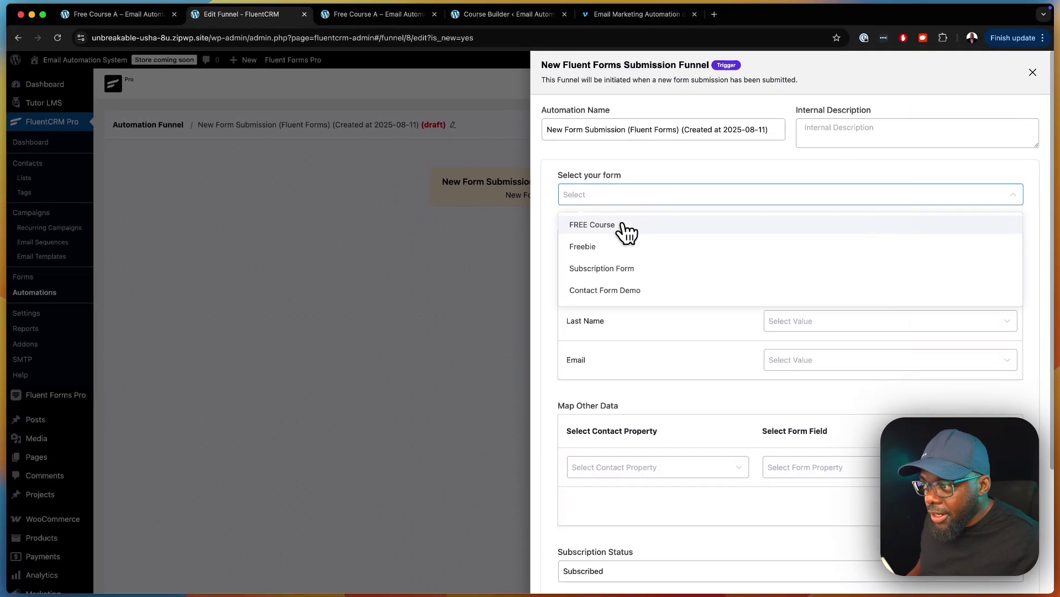
pyautogui.click(623, 226)
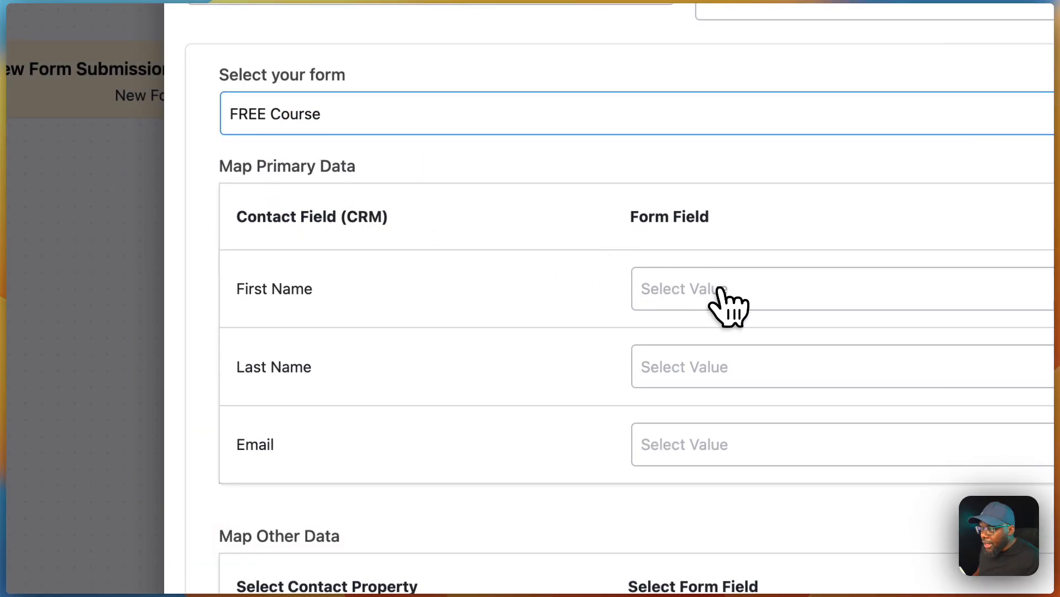
pyautogui.click(719, 291)
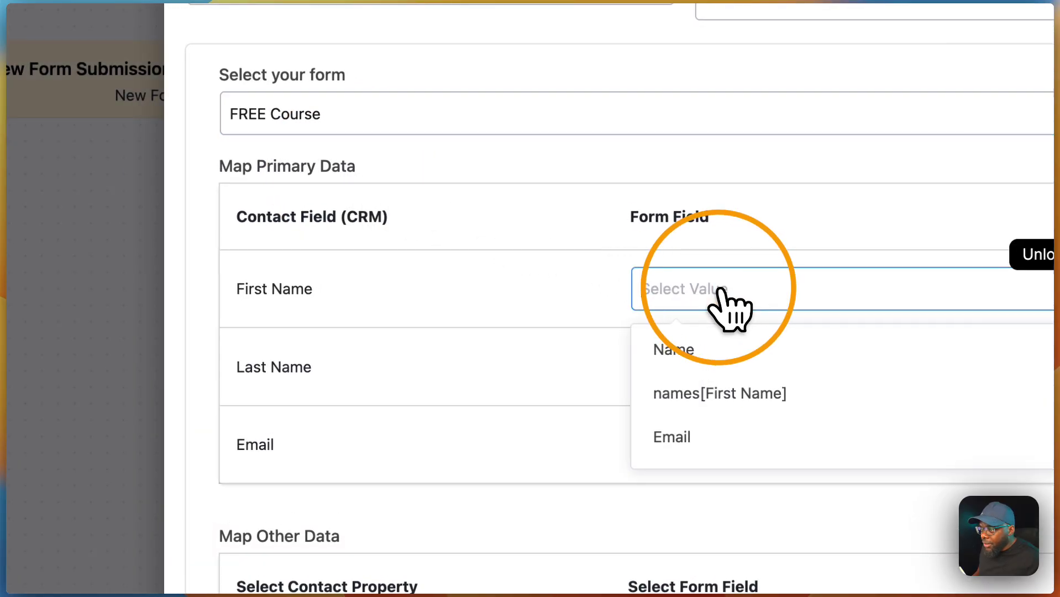
pyautogui.click(724, 354)
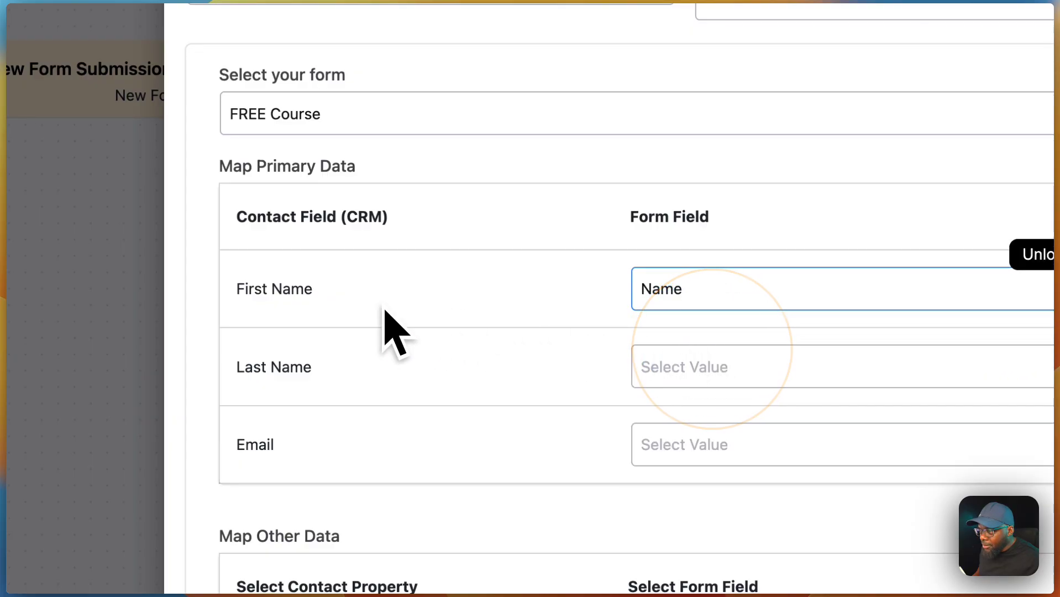
pyautogui.click(694, 445)
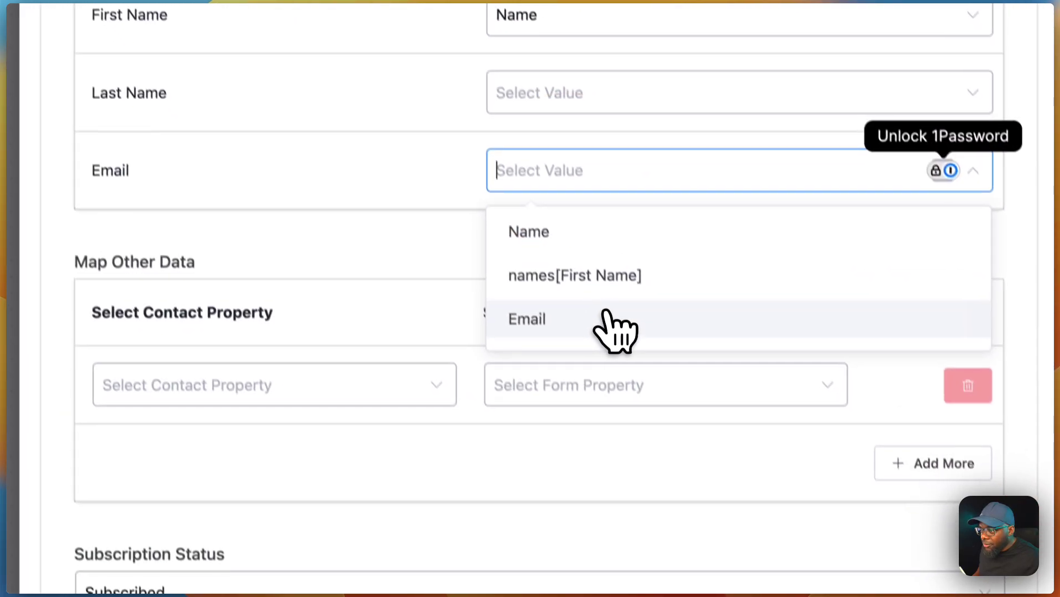
pyautogui.click(613, 323)
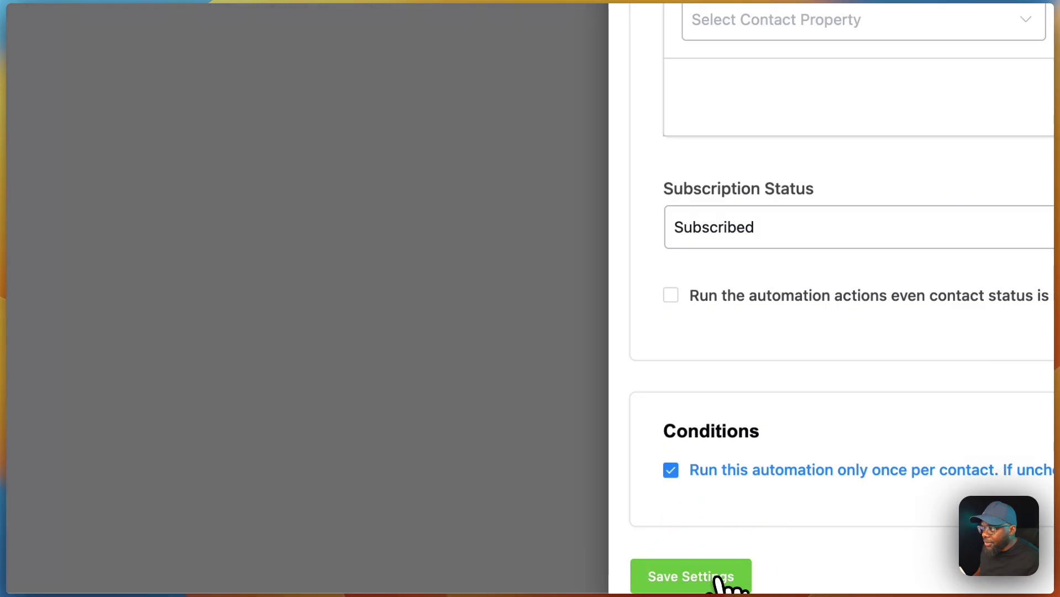
pyautogui.click(717, 578)
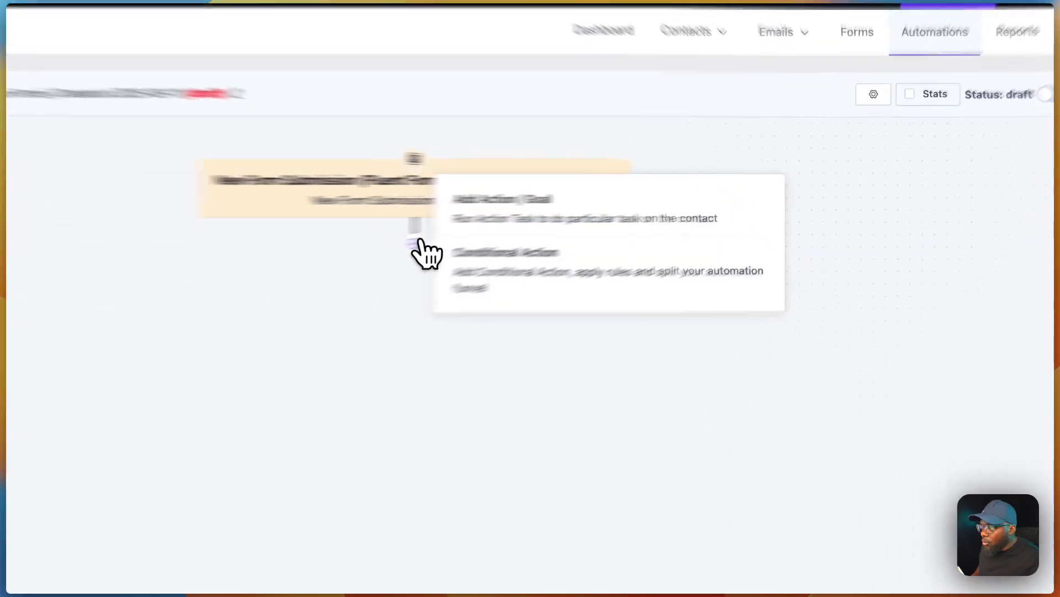
# Add an Apply Tag action below the trigger that applies the 'Signed To Course A' tag
pyautogui.click(567, 211)
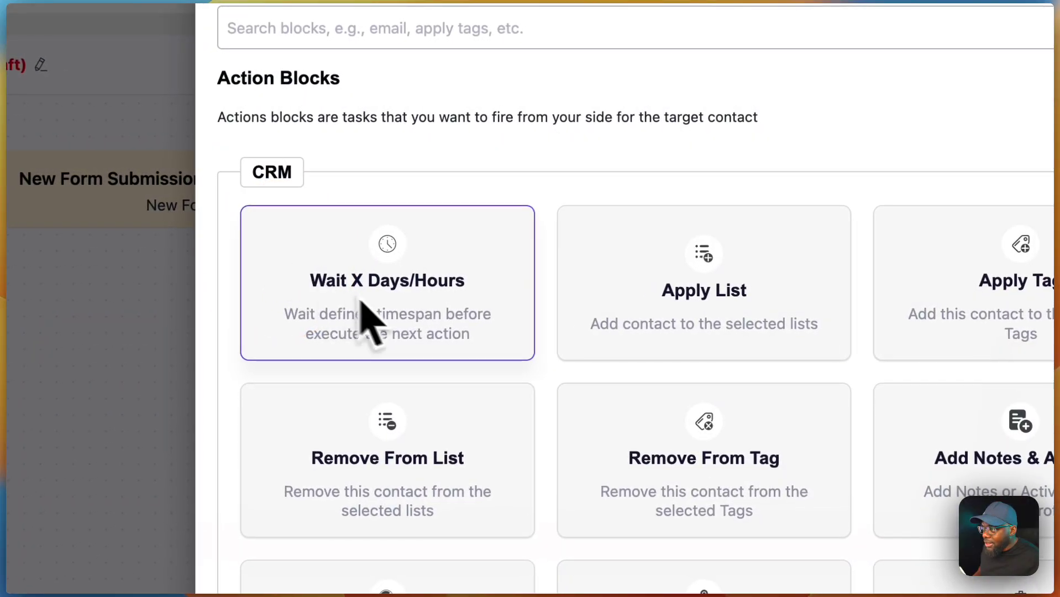
pyautogui.click(976, 290)
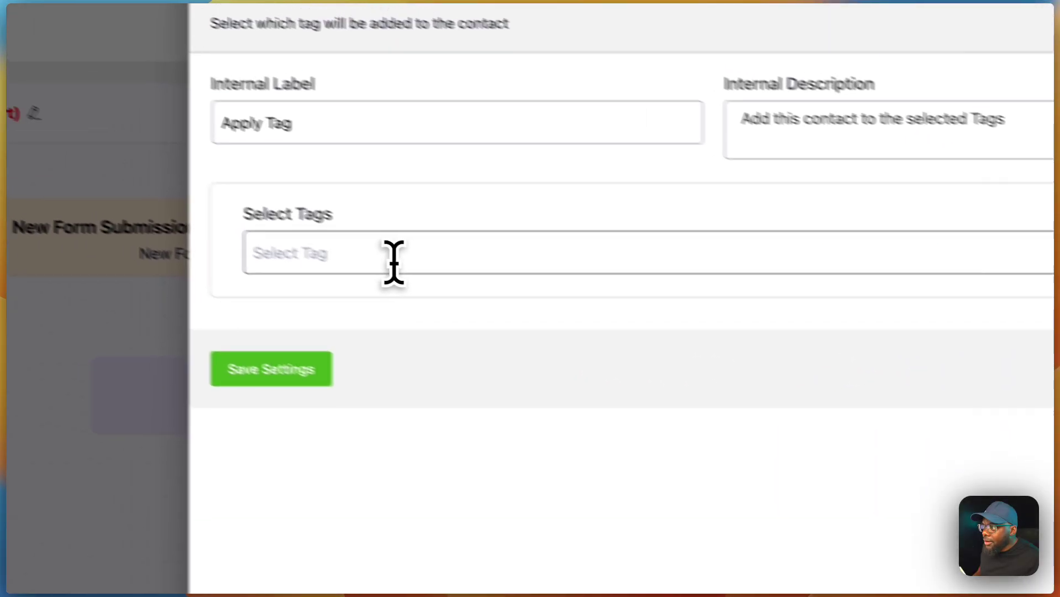
pyautogui.click(262, 216)
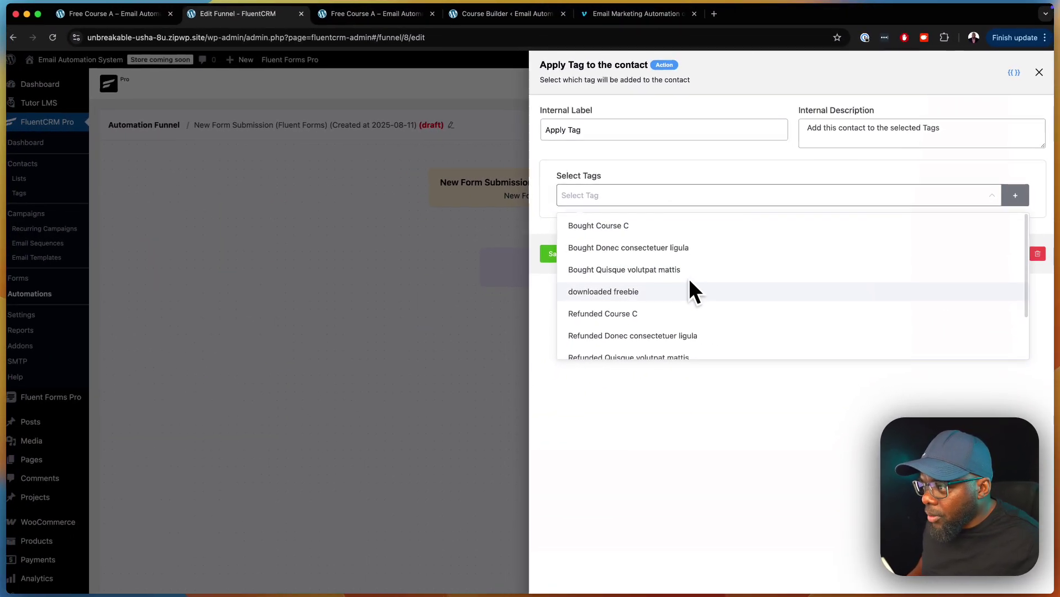
pyautogui.scroll(-3, 691, 282)
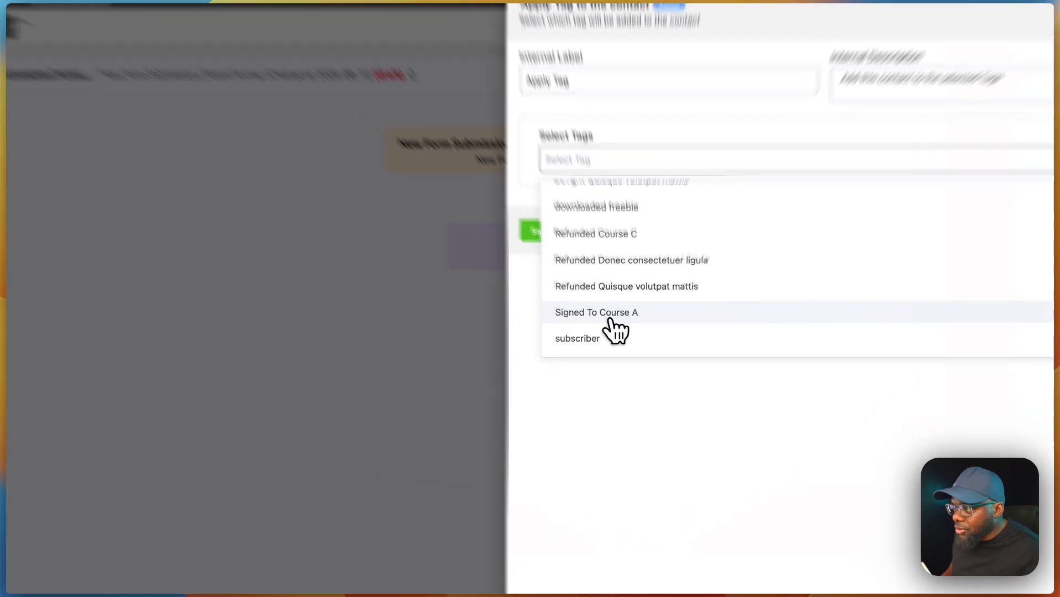
pyautogui.click(612, 323)
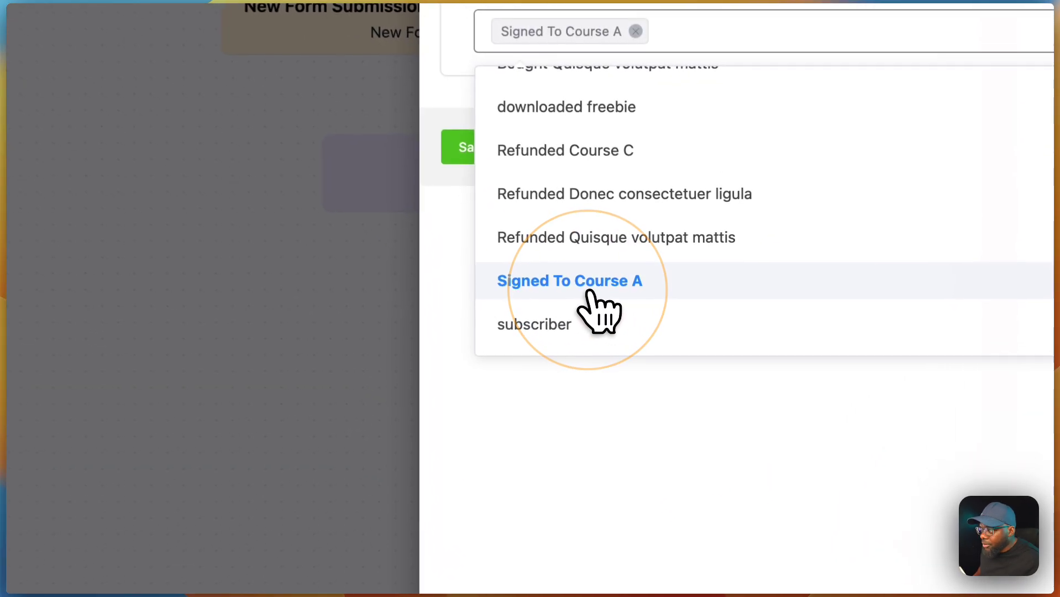
pyautogui.click(521, 473)
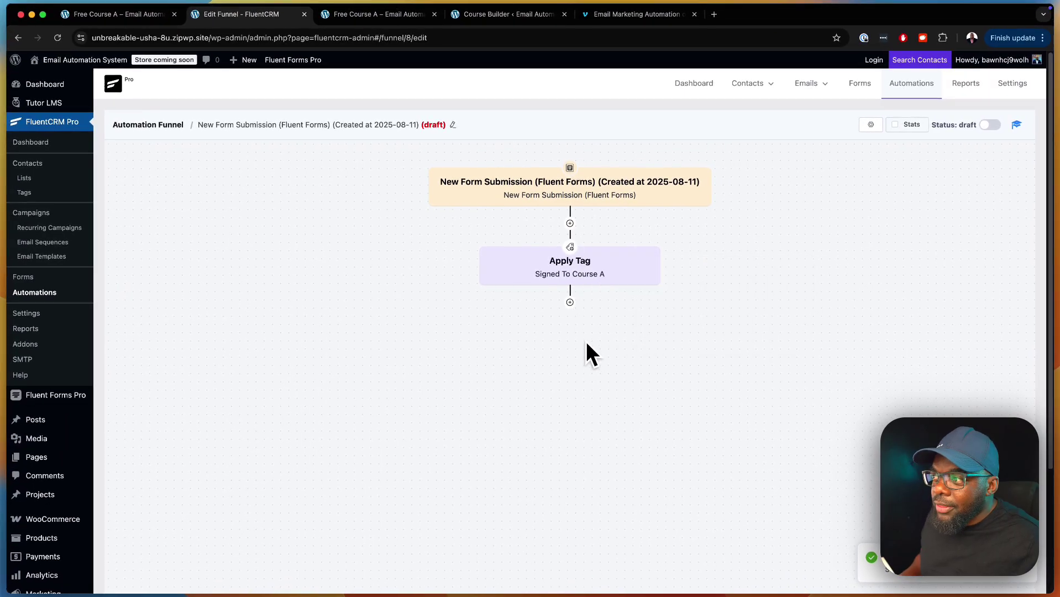
pyautogui.click(612, 196)
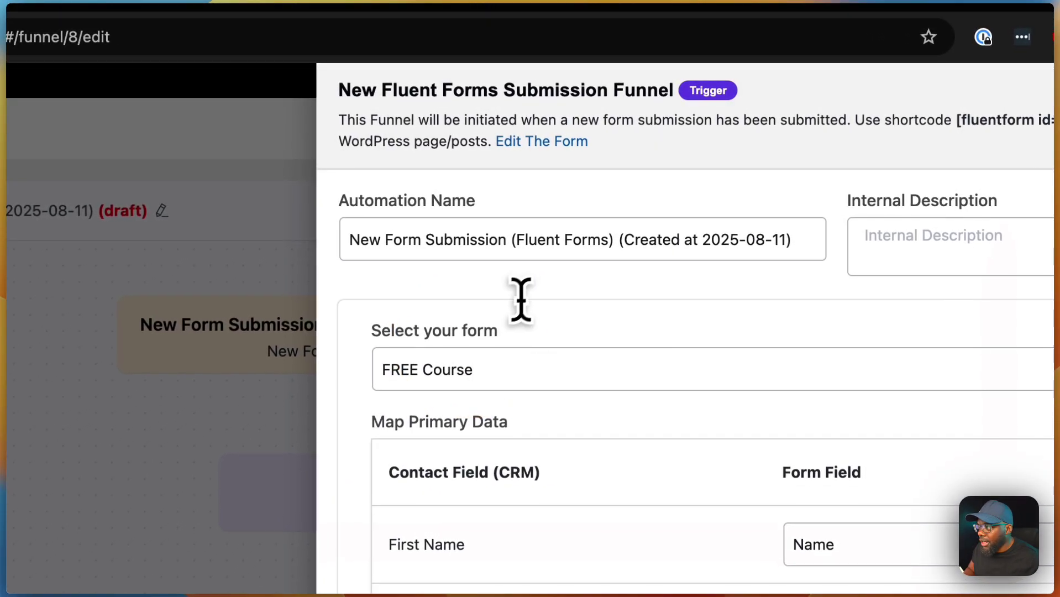
# Change the Automation Name to 'FREE Course A Signup' and save the trigger settings
pyautogui.tripleClick(570, 239)
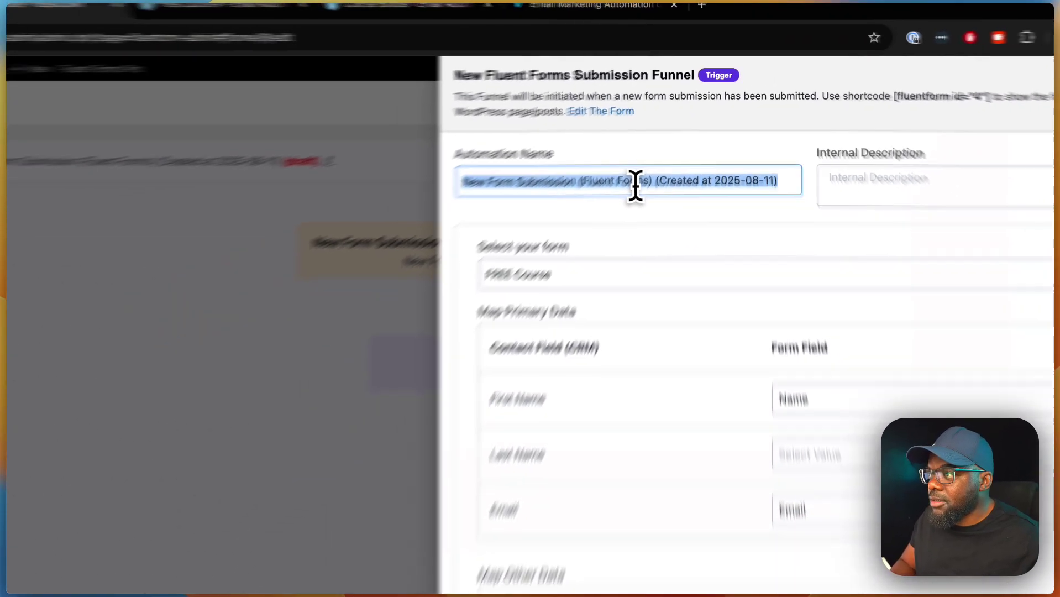
pyautogui.write('FREE Course A Signup')
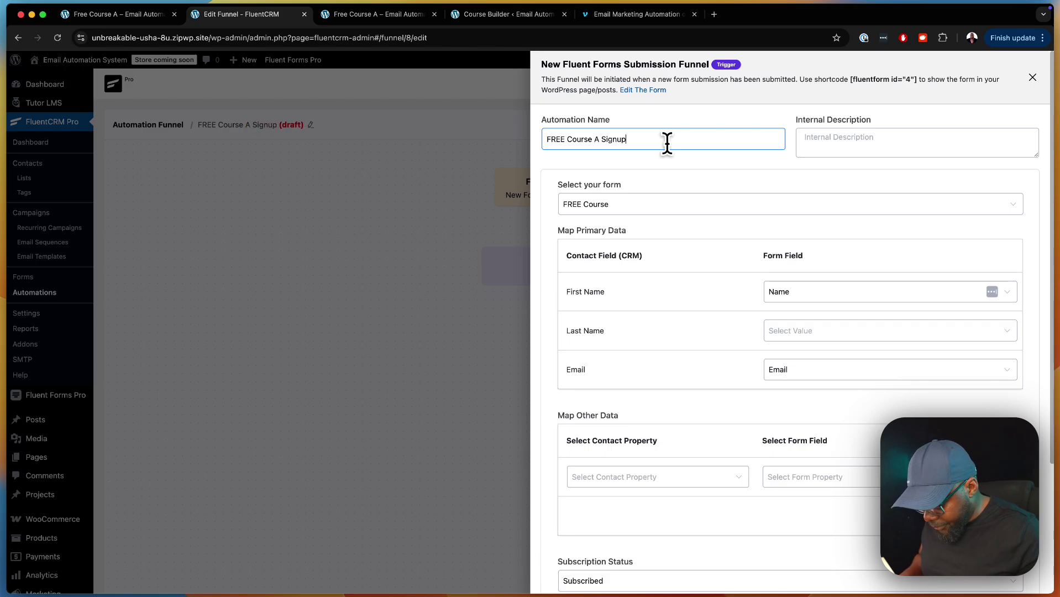
pyautogui.scroll(-3, 763, 452)
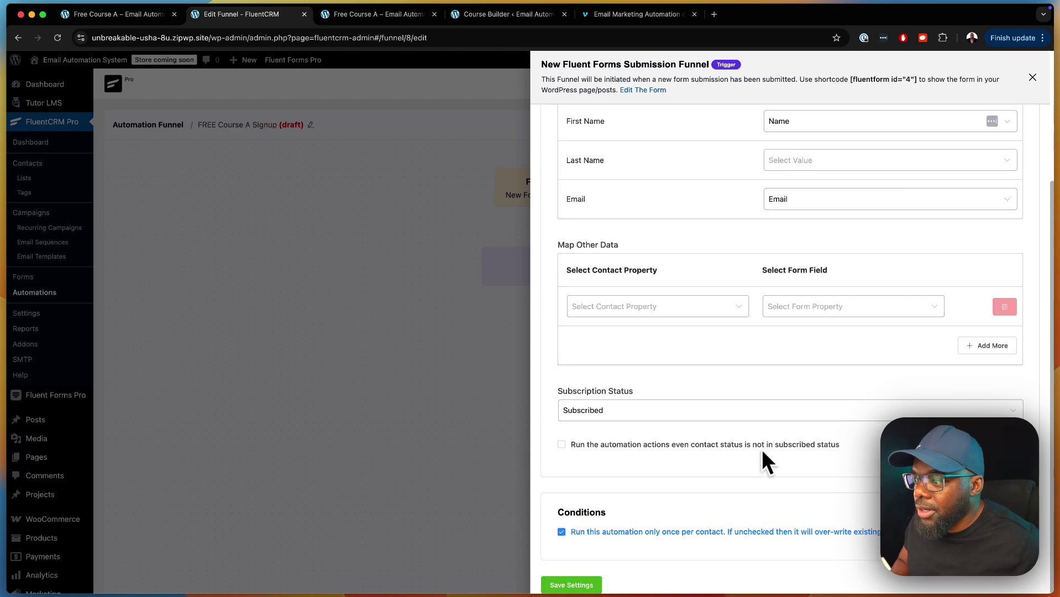
pyautogui.click(594, 585)
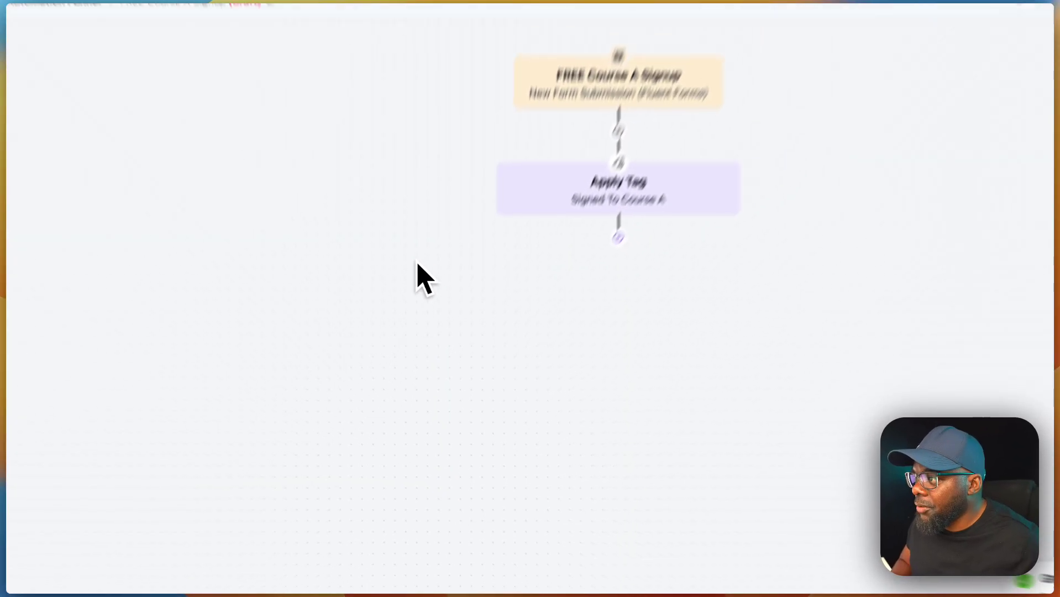
# Add a TutorLMS Enroll To Course step after Apply Tag, enrolling contacts in Course A
pyautogui.click(570, 301)
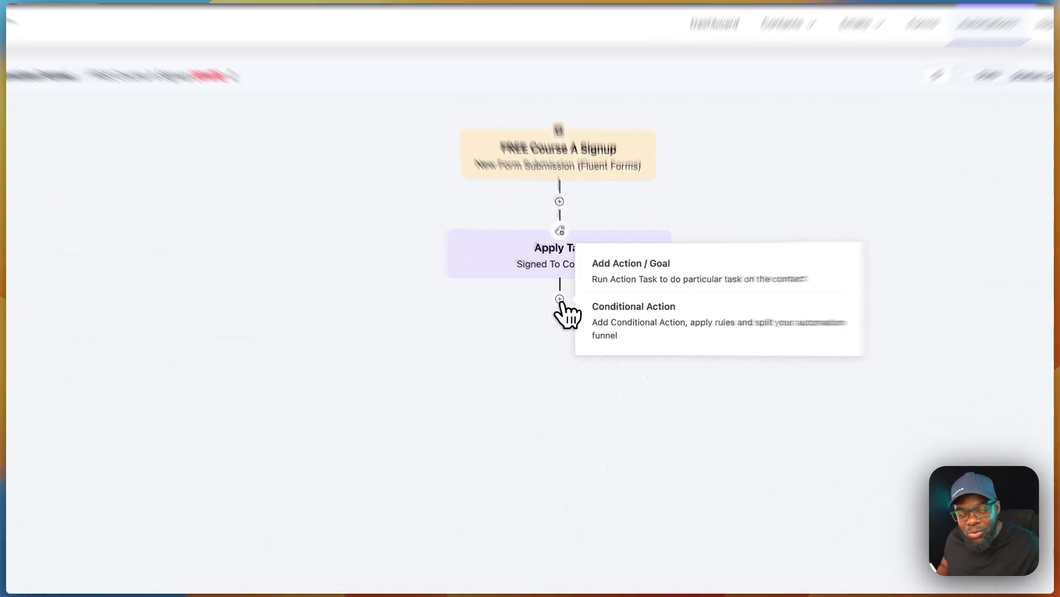
pyautogui.click(569, 302)
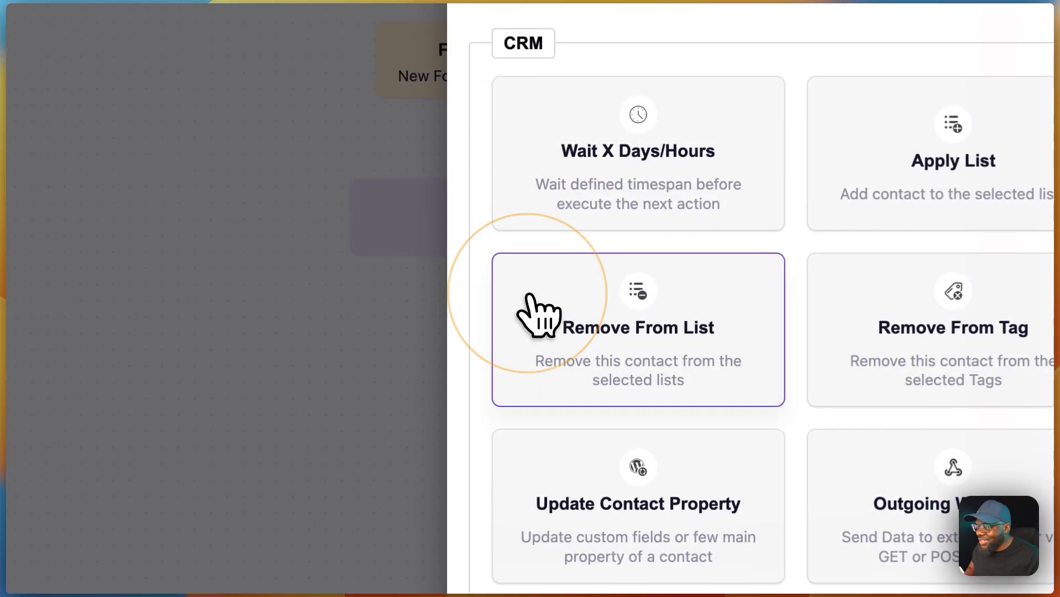
pyautogui.scroll(-10, 850, 463)
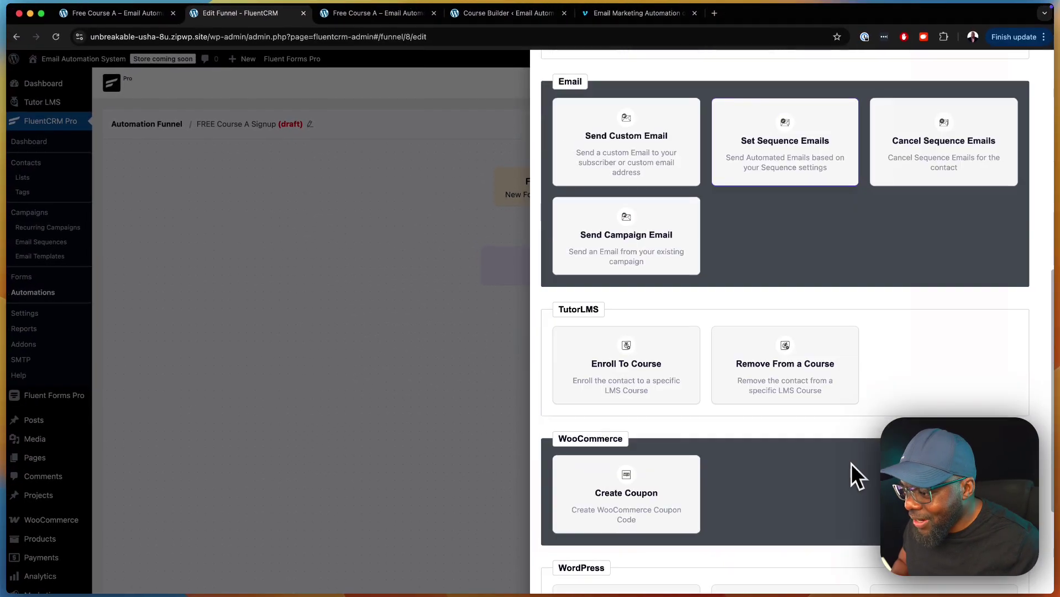
pyautogui.click(670, 379)
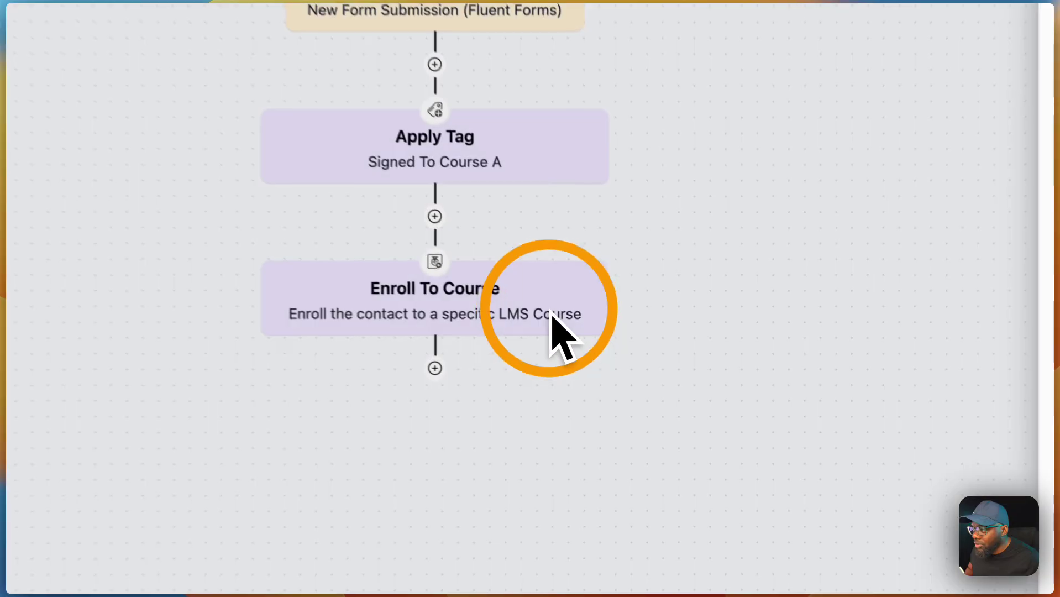
pyautogui.click(553, 317)
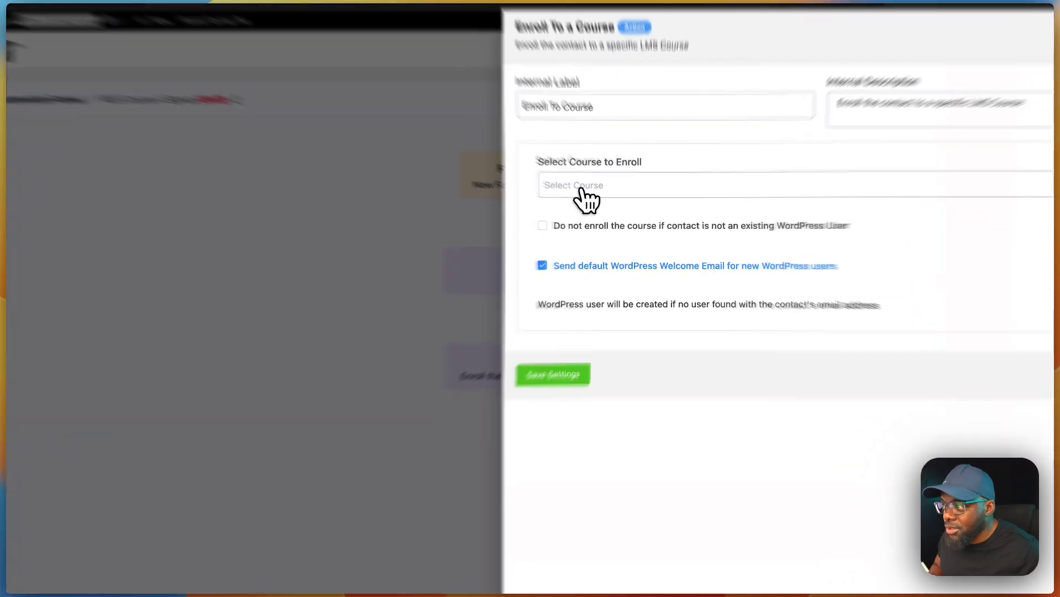
pyautogui.click(596, 200)
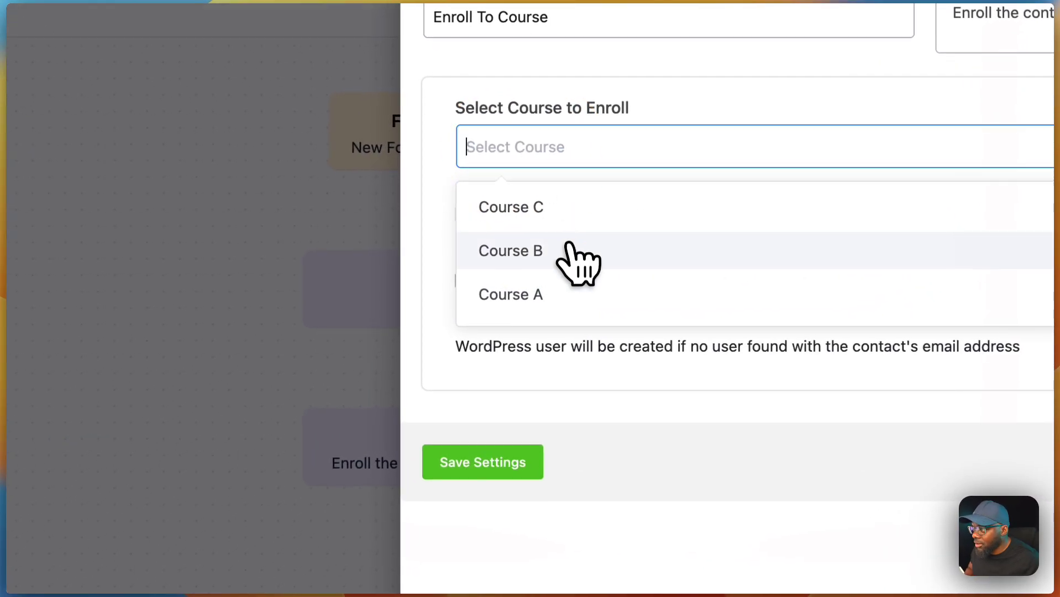
pyautogui.click(561, 296)
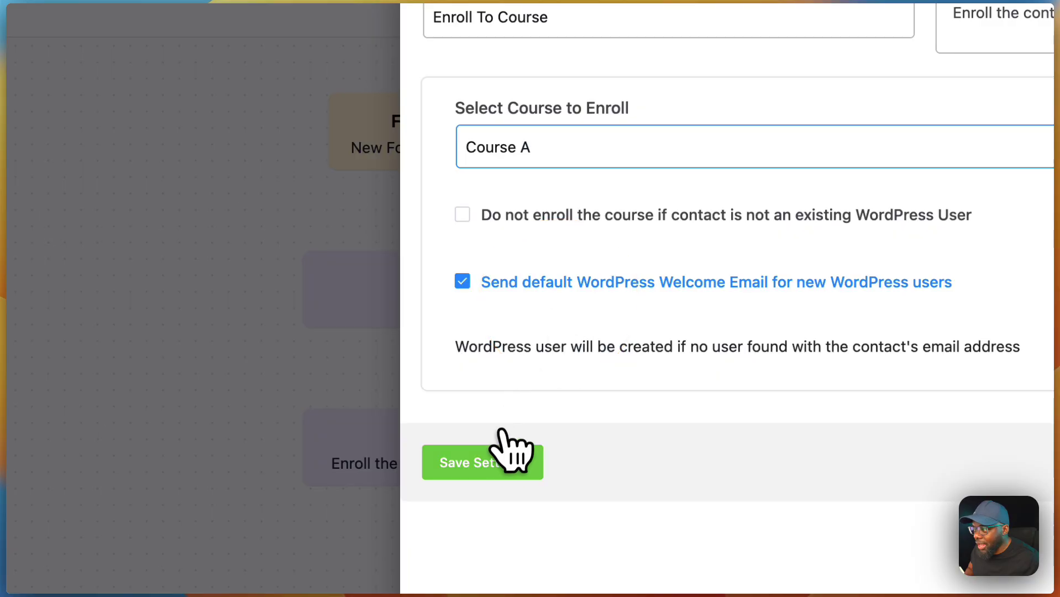
pyautogui.click(494, 464)
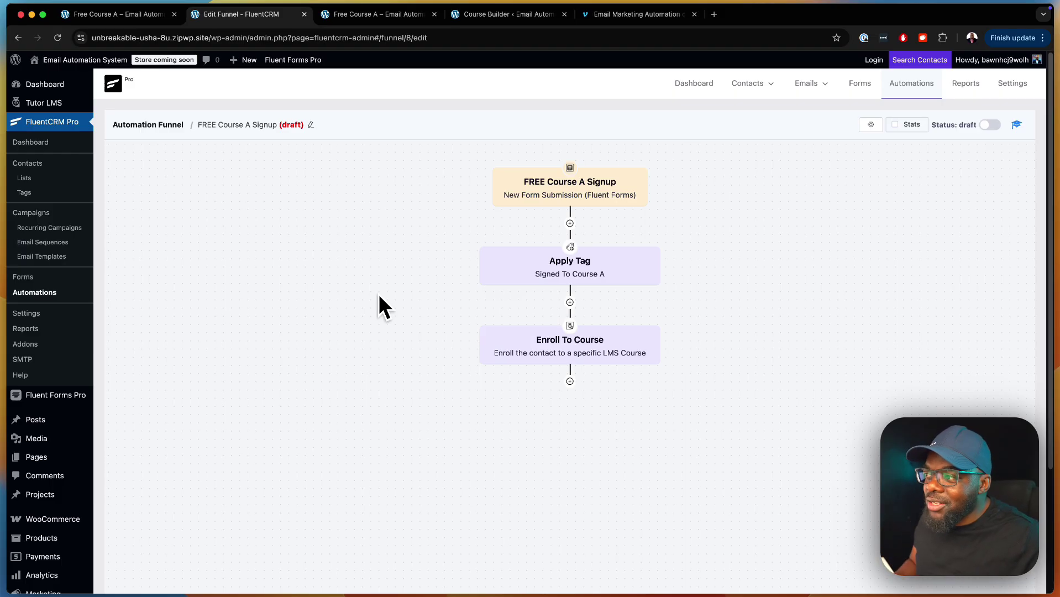
# Insert a Create WP User step before Enroll To Course with the user notification email enabled
pyautogui.click(570, 303)
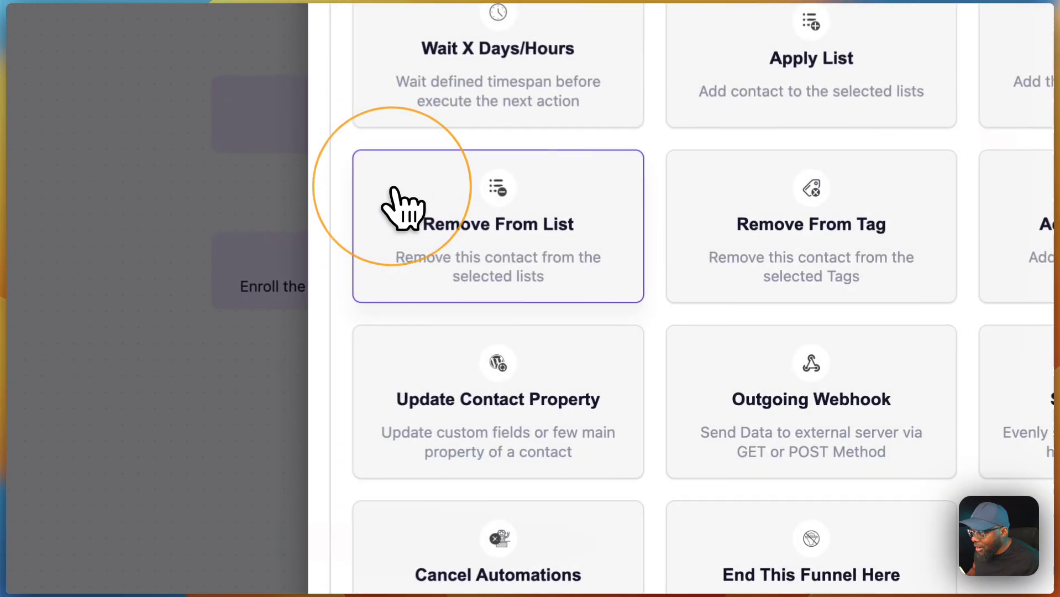
pyautogui.scroll(-10, 730, 453)
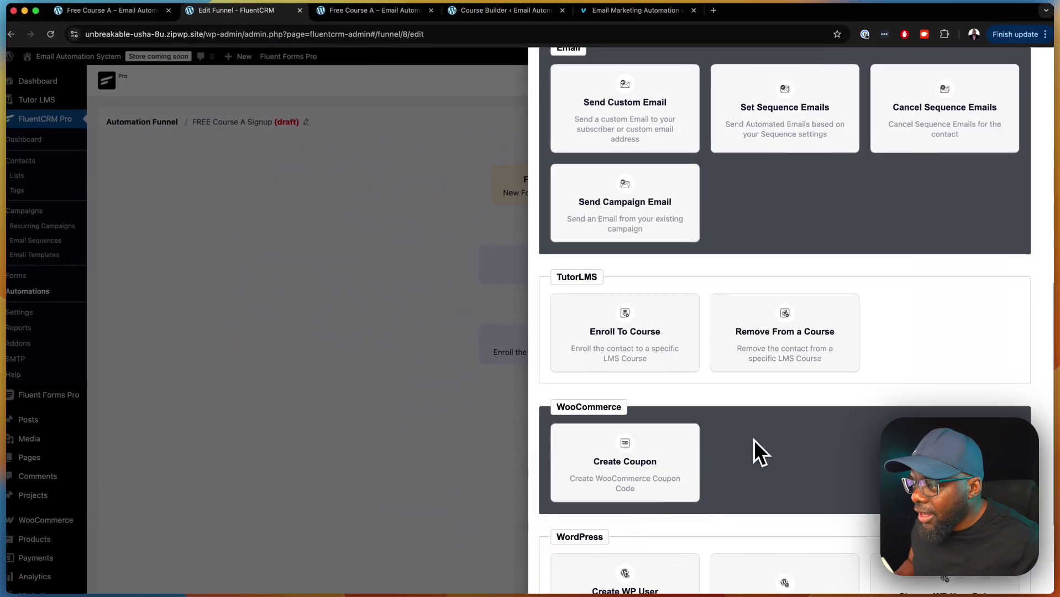
pyautogui.scroll(-3, 754, 440)
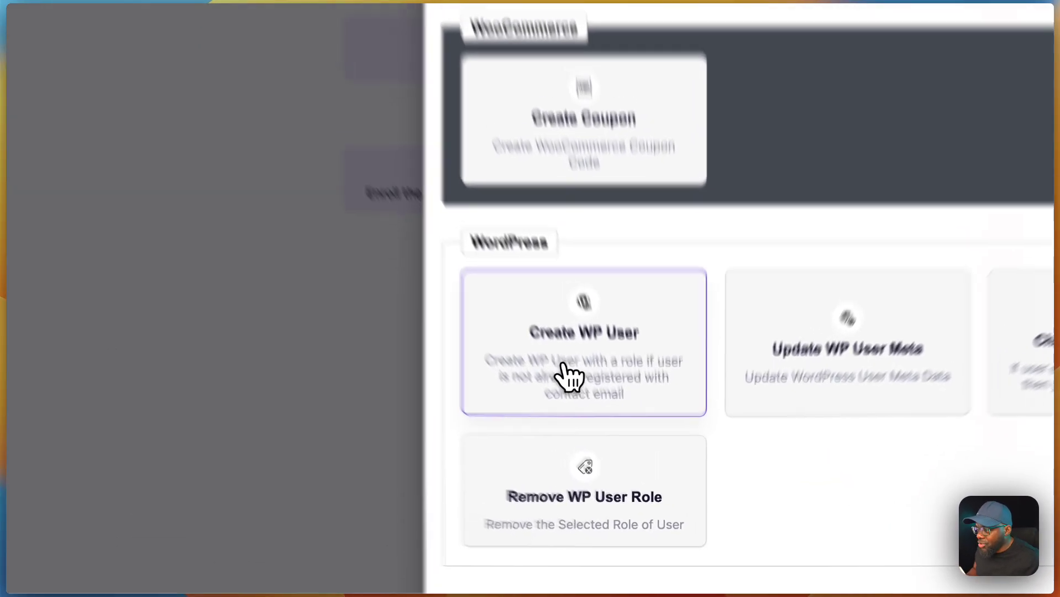
pyautogui.click(619, 463)
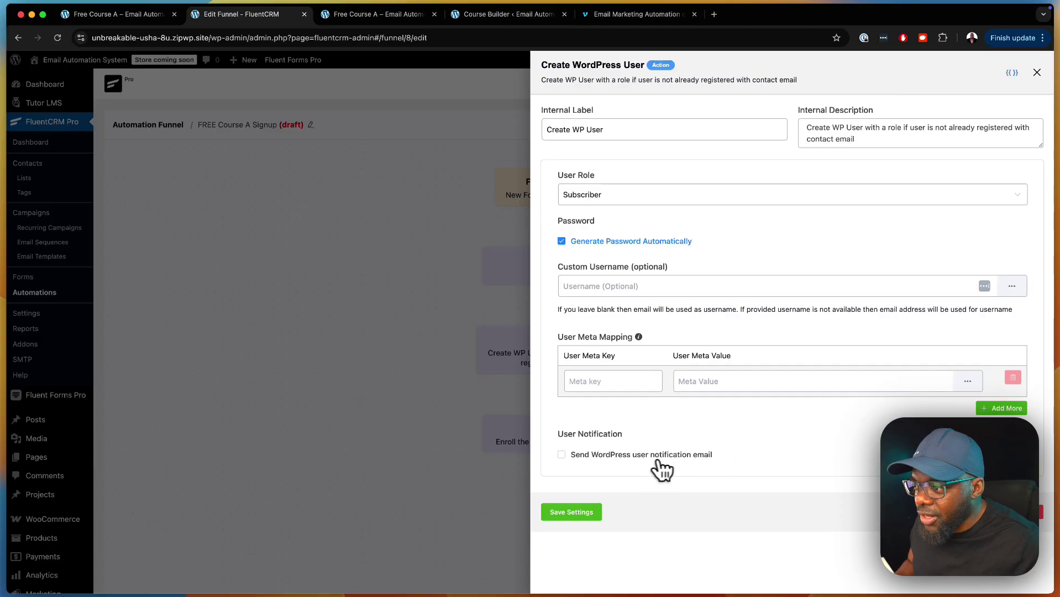
pyautogui.click(562, 456)
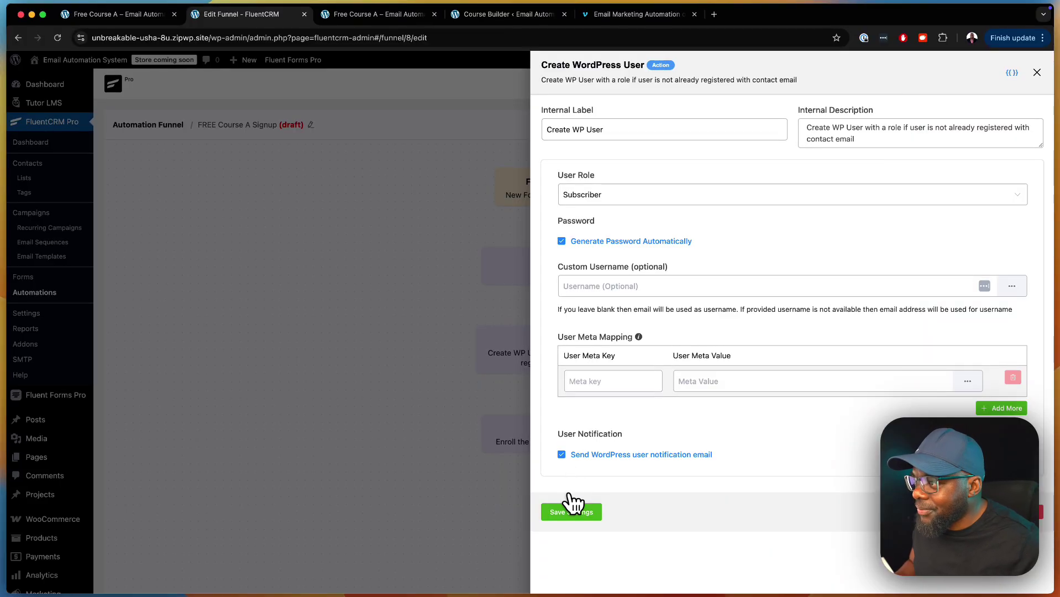
pyautogui.click(570, 512)
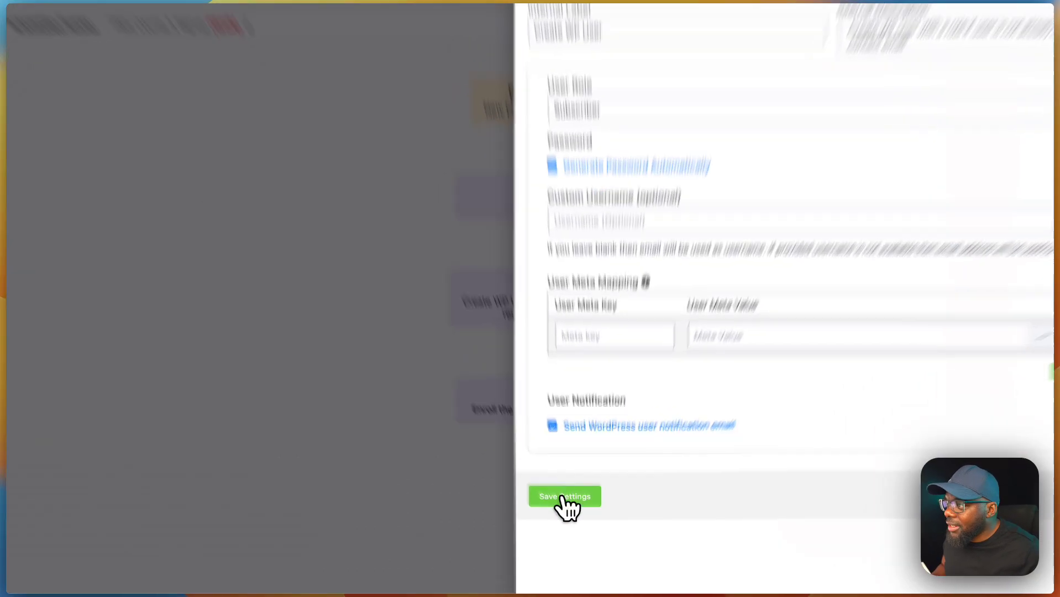
pyautogui.click(565, 496)
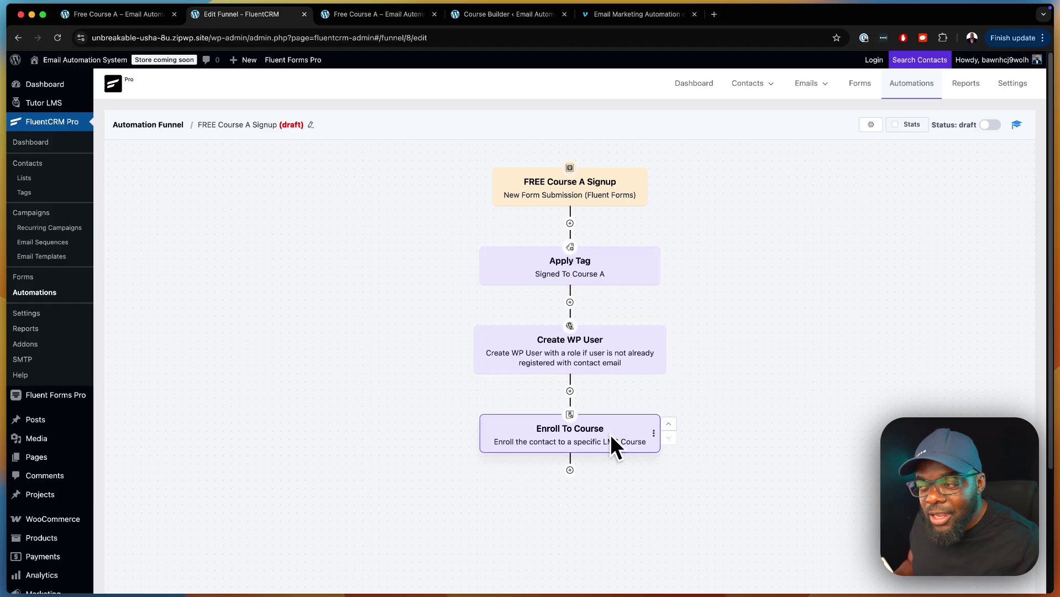
# Add a Wait X Days/Hours step of 1 day after Enroll To Course and save it
pyautogui.click(570, 469)
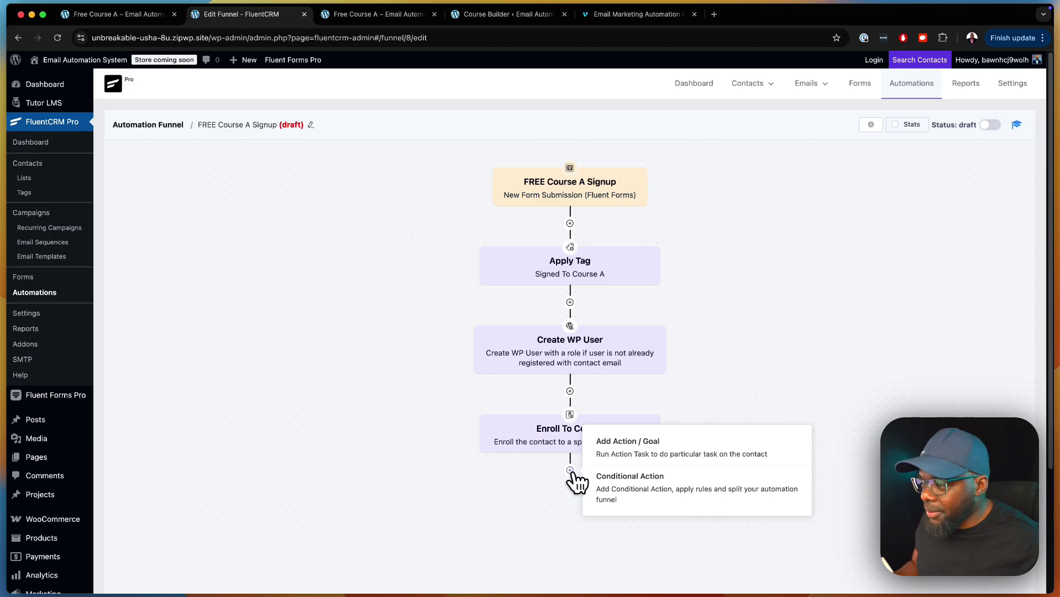
pyautogui.click(571, 471)
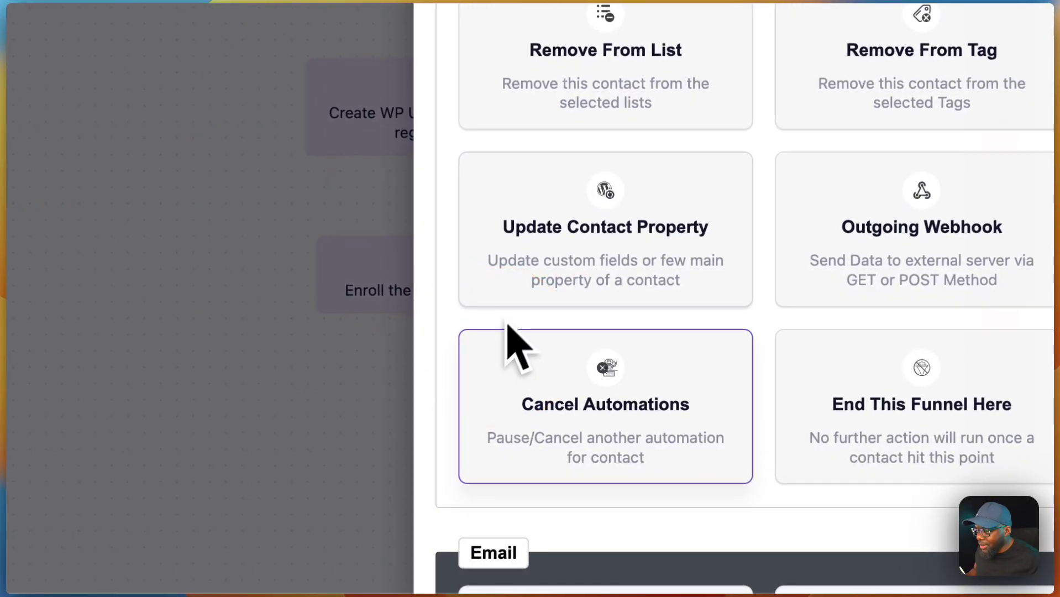
pyautogui.scroll(-5, 643, 455)
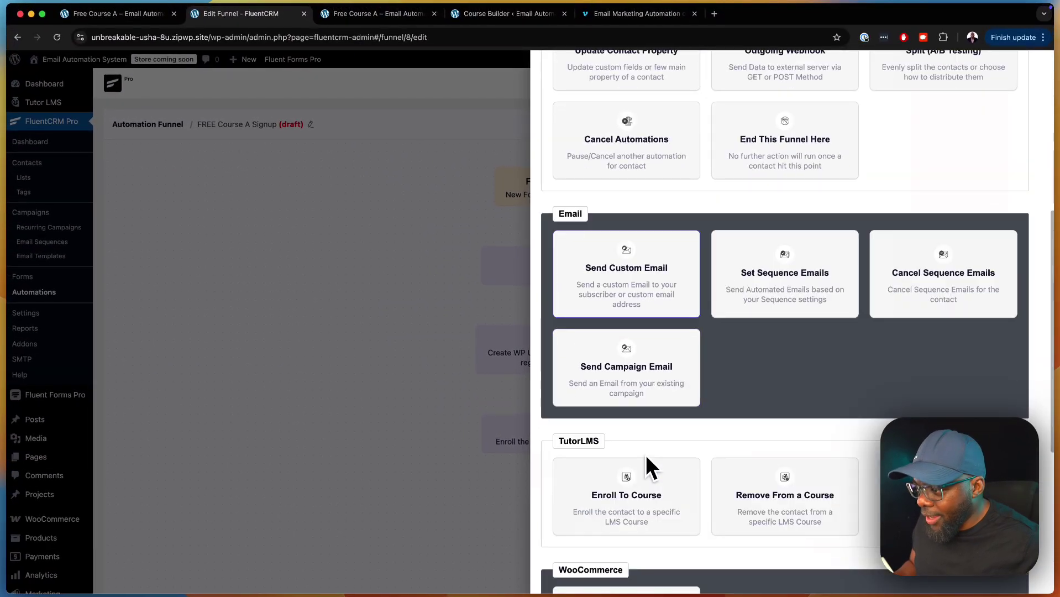
pyautogui.scroll(-3, 645, 455)
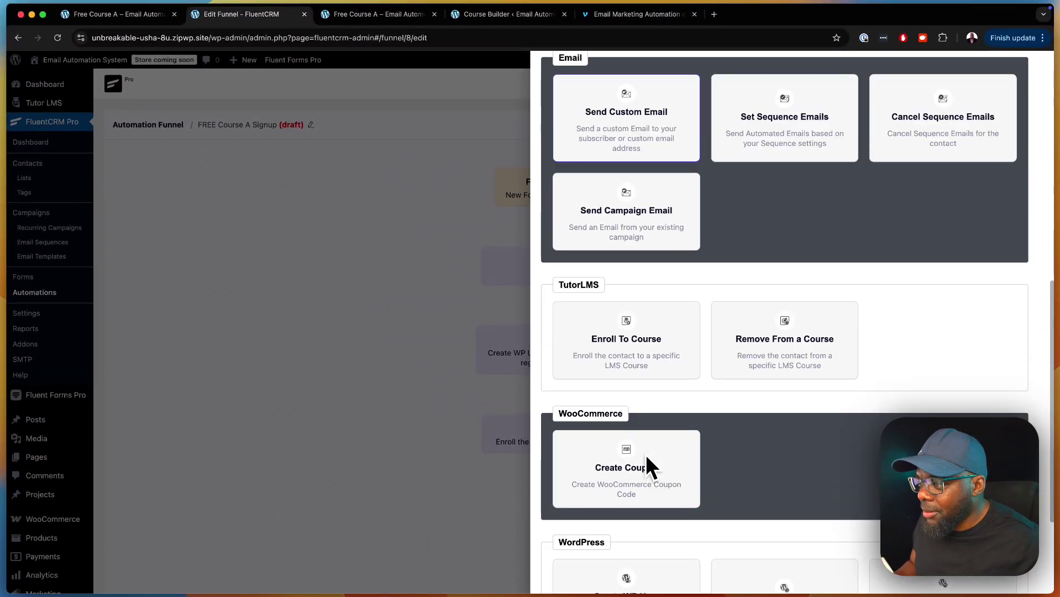
pyautogui.scroll(8, 645, 455)
pyautogui.scroll(2, 645, 453)
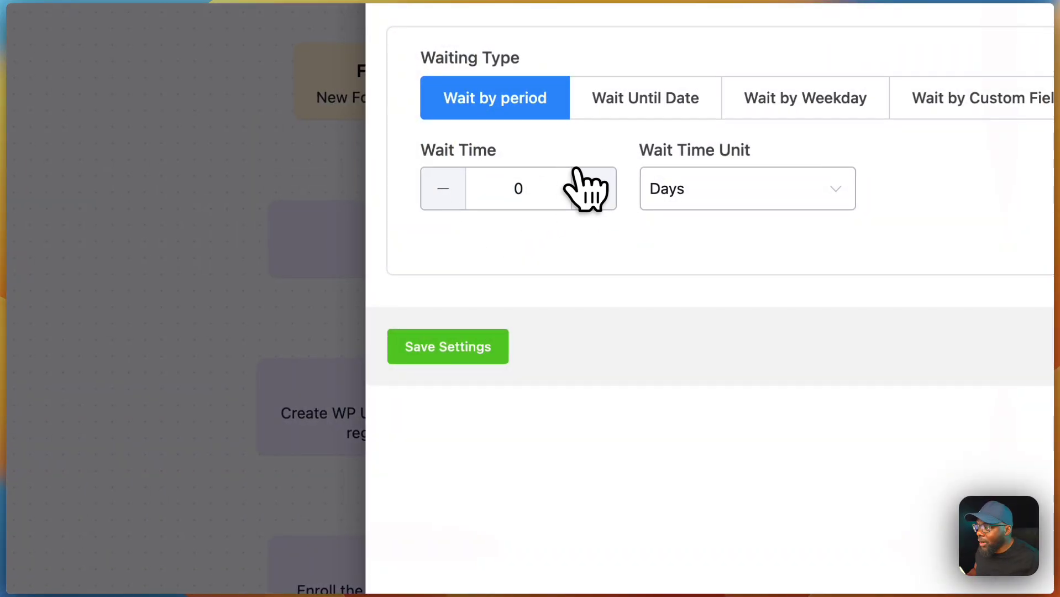
pyautogui.click(594, 191)
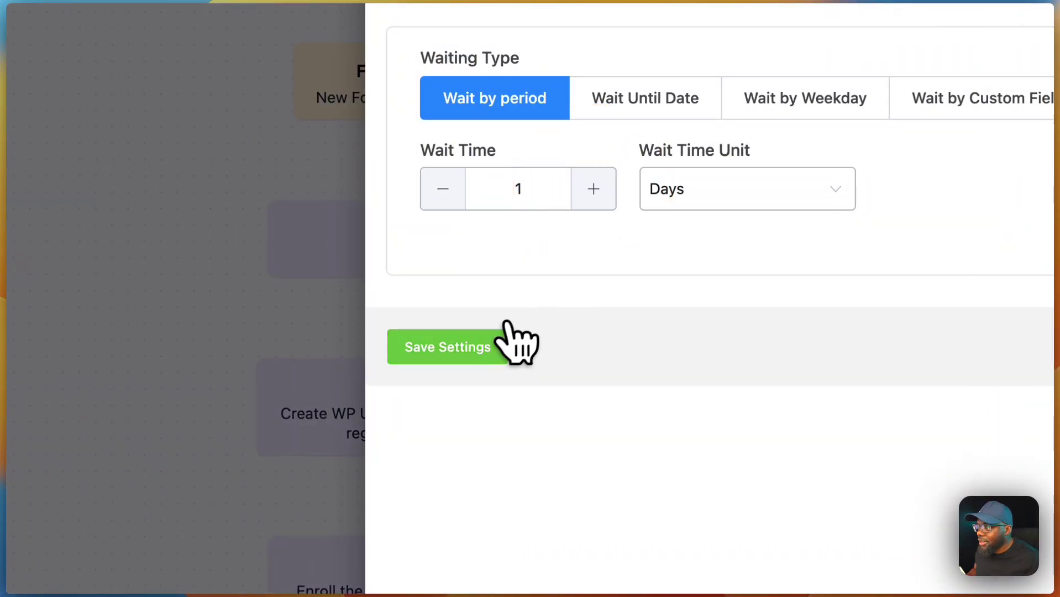
pyautogui.click(469, 352)
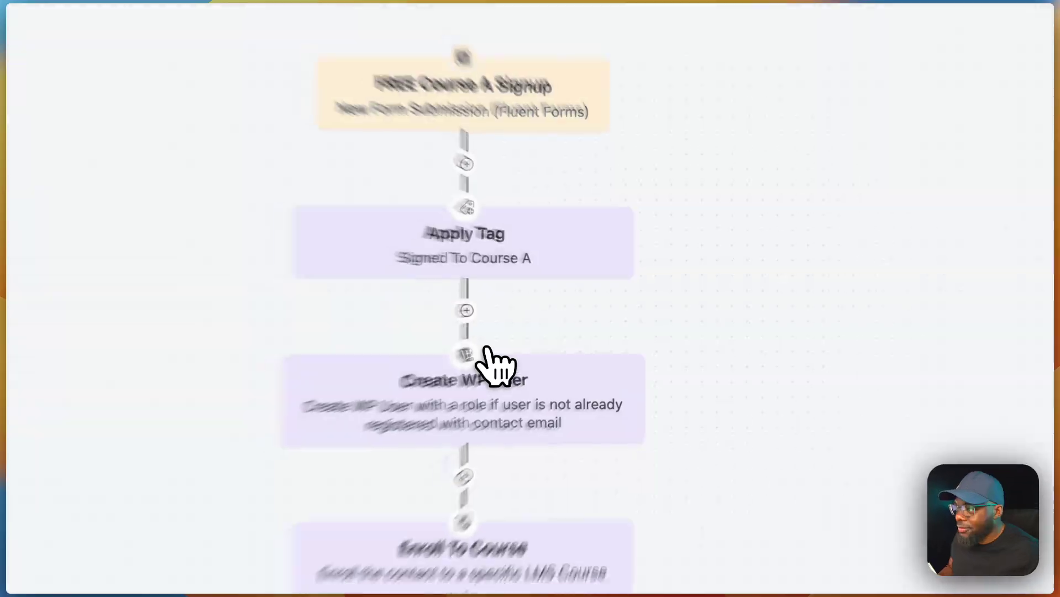
pyautogui.scroll(-3, 664, 459)
# Add a Send Custom Email step after the 1-day wait step
pyautogui.click(568, 390)
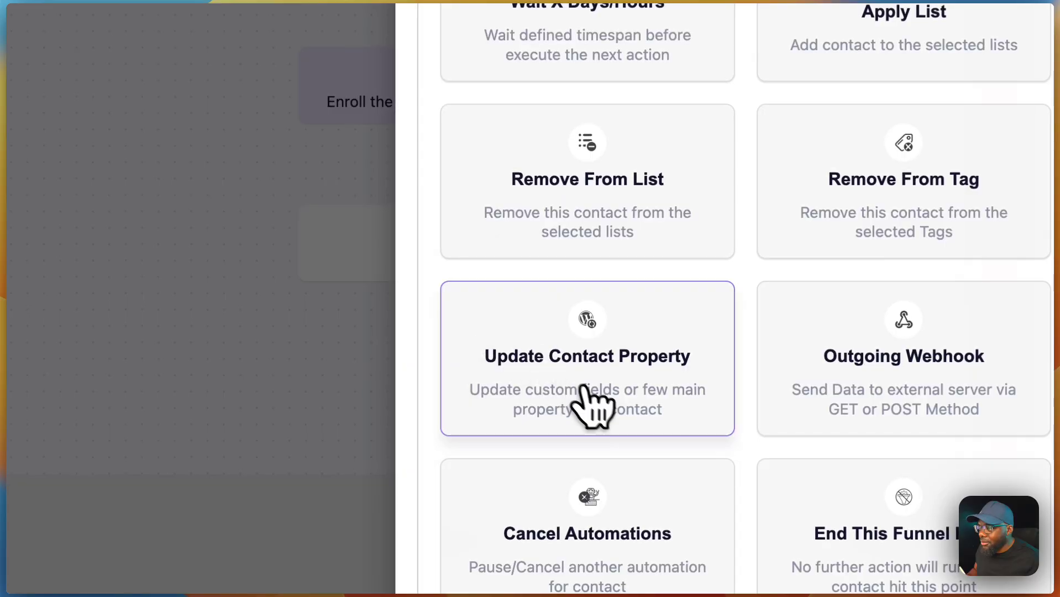
pyautogui.scroll(-8, 591, 402)
pyautogui.click(610, 407)
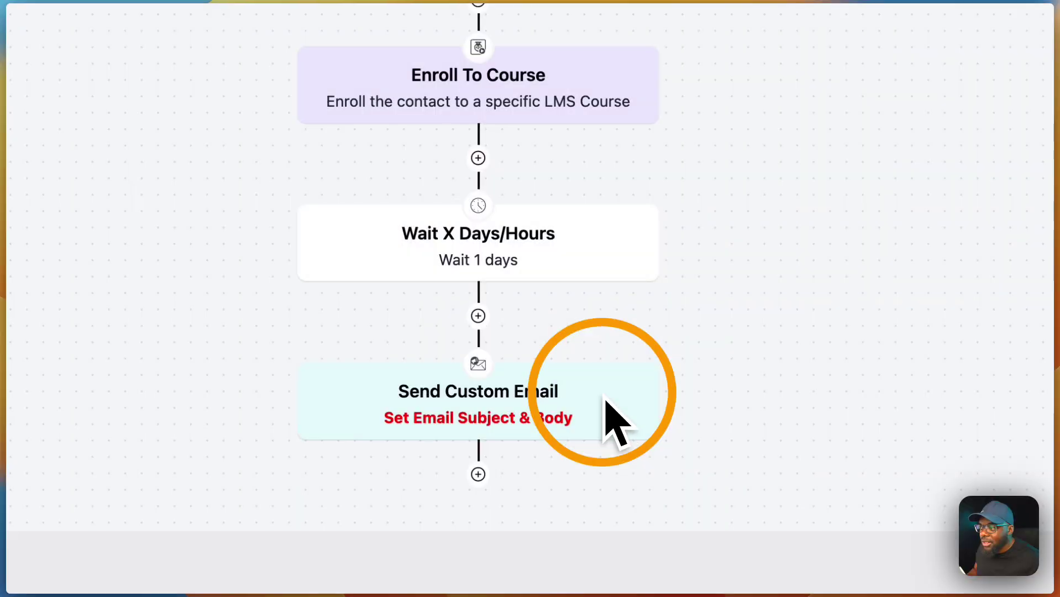
# Set the email subject to 'Special Offer For Course C'
pyautogui.click(346, 55)
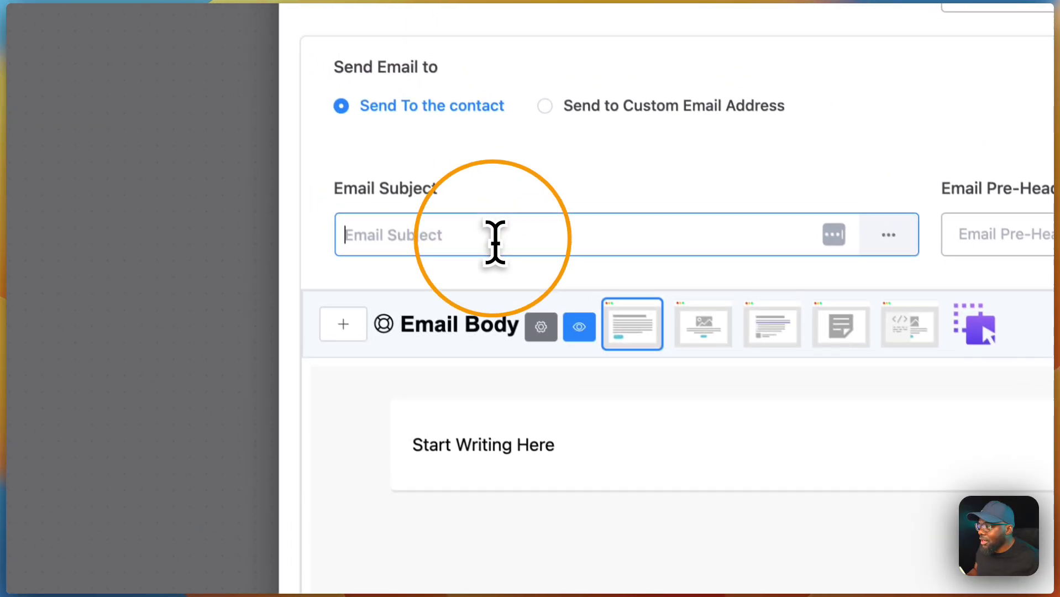
pyautogui.write('SPe')
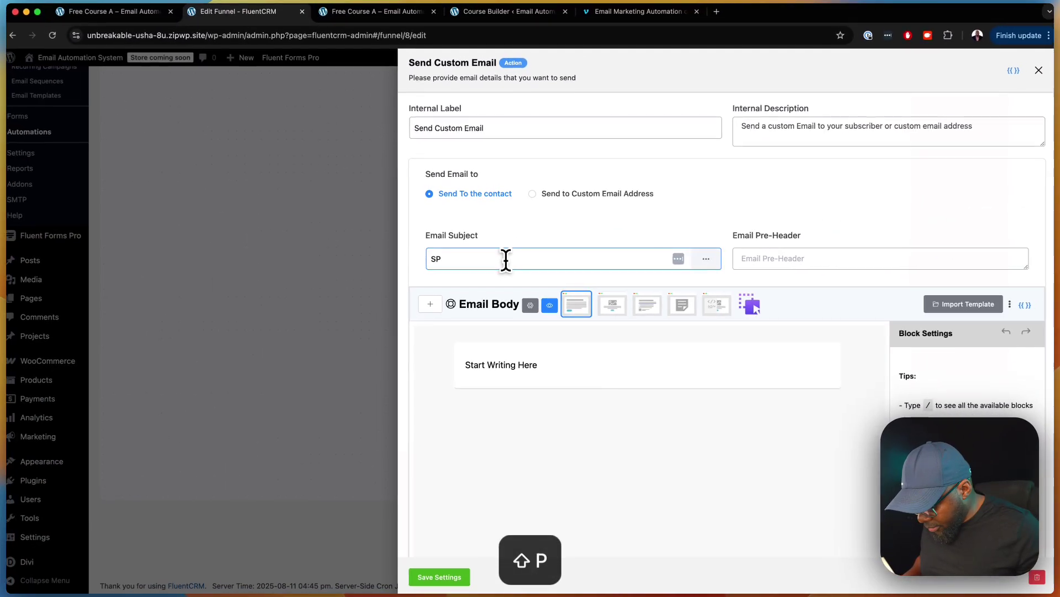
pyautogui.press('BackSpace')
pyautogui.press('BackSpace')
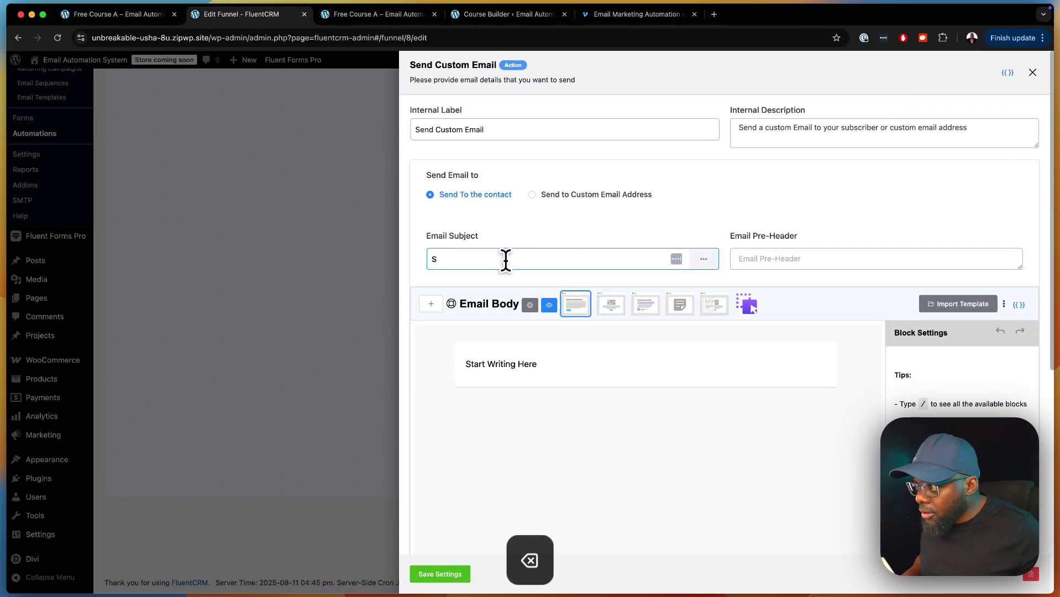
pyautogui.write('pecial ')
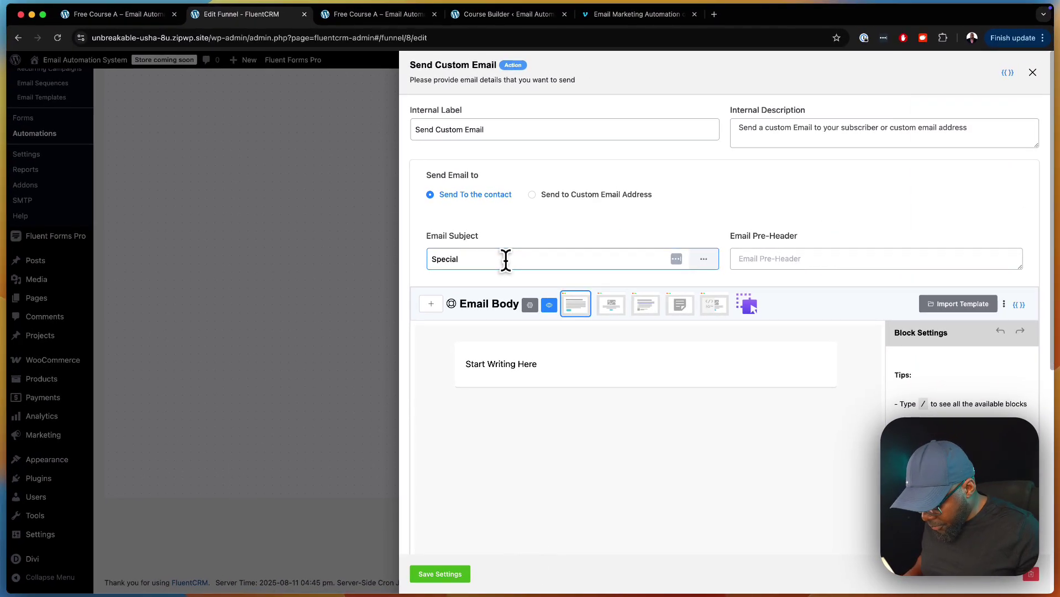
pyautogui.write('Offer ')
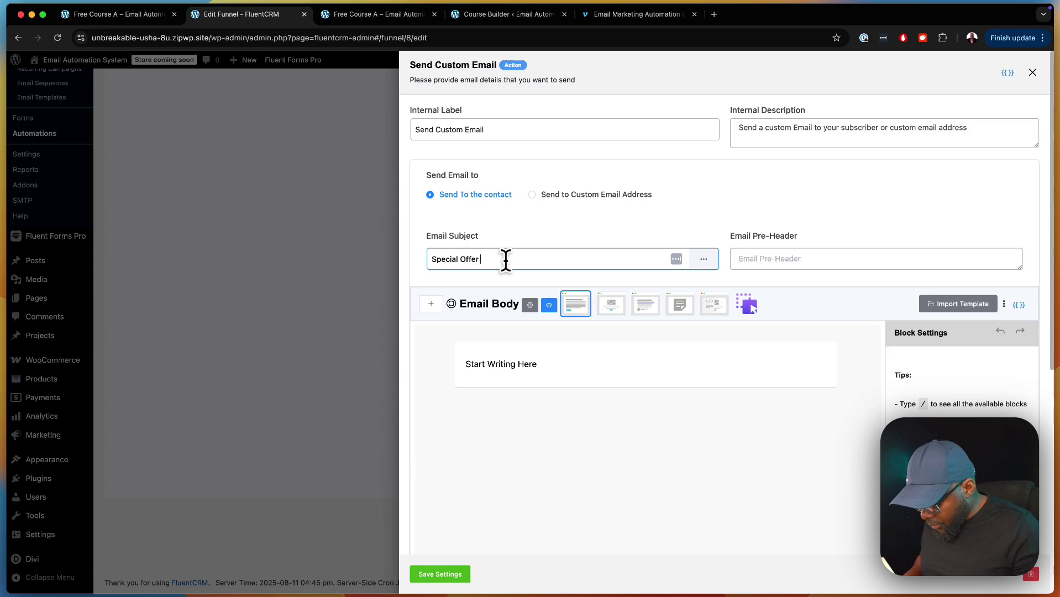
pyautogui.write('For Co')
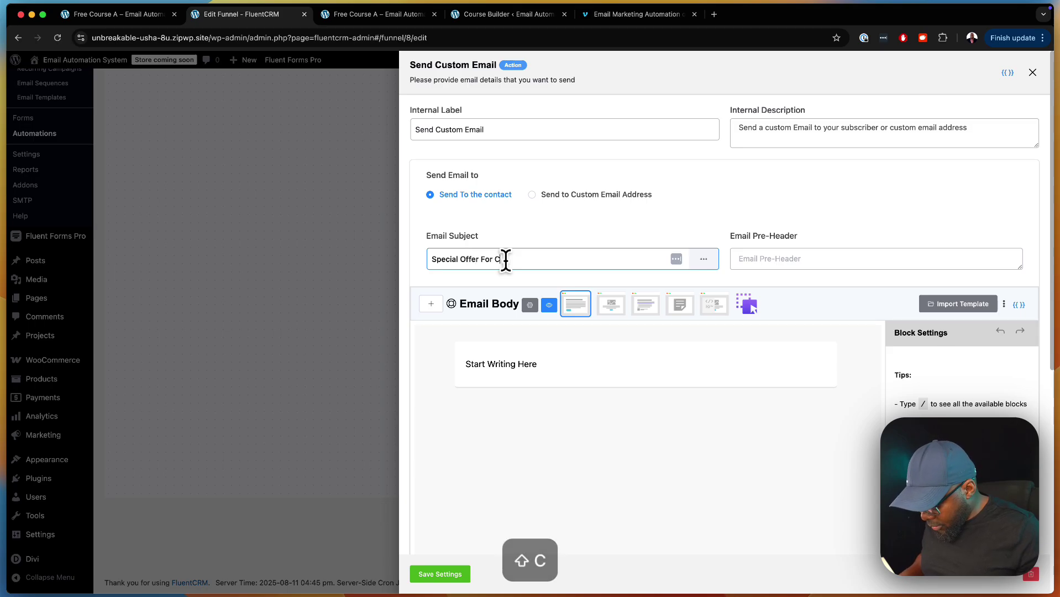
pyautogui.write('urse C')
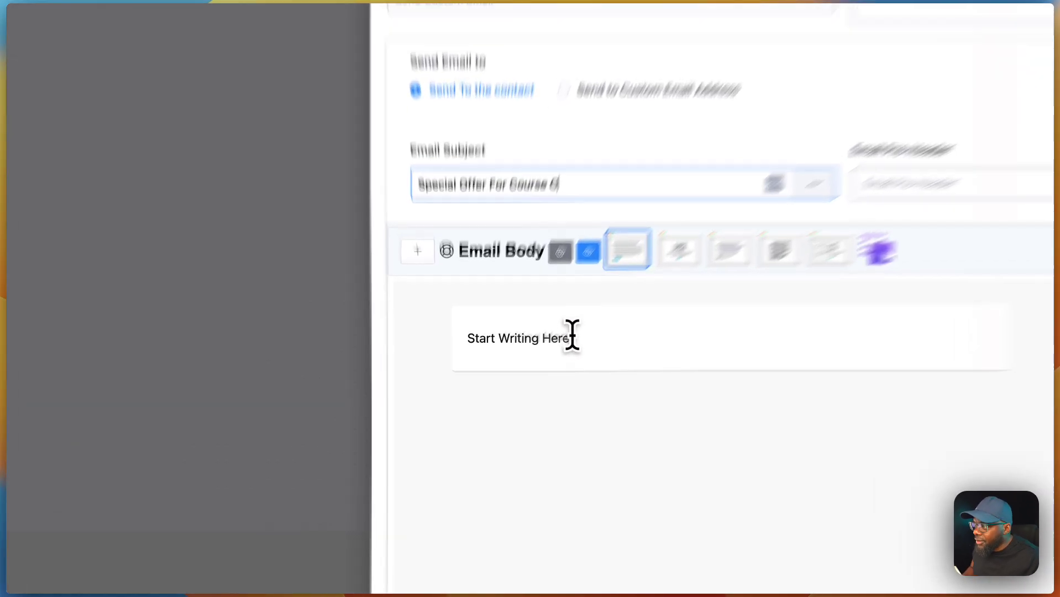
# Replace the default body with a 'Hello,' greeting followed by the {{contact.first_name}} smart code
pyautogui.click(539, 367)
pyautogui.moveTo(614, 320); pyautogui.dragTo(440, 307)
pyautogui.write('Hell')
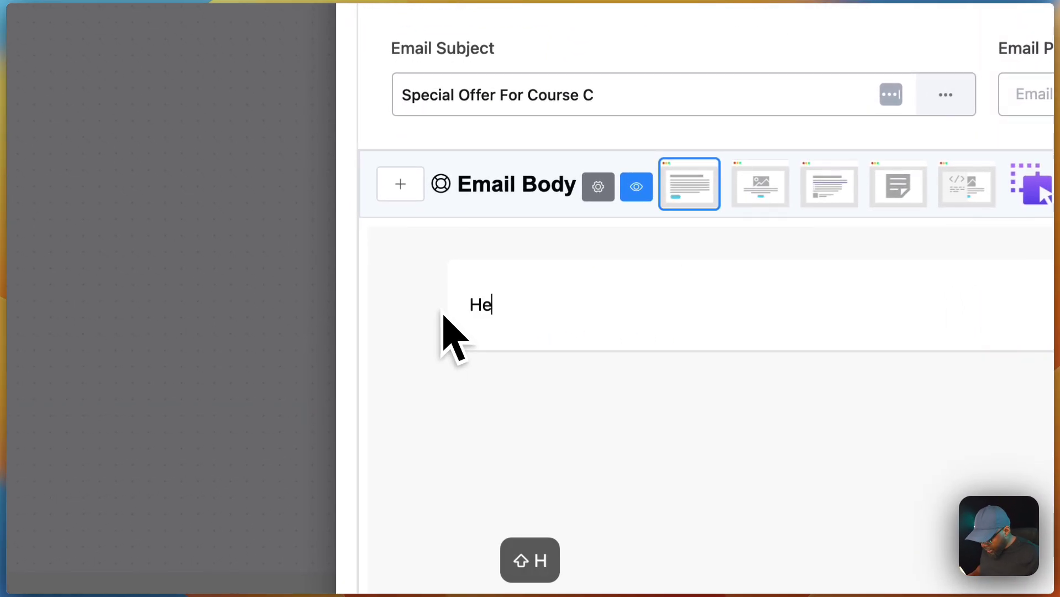
pyautogui.write('o,')
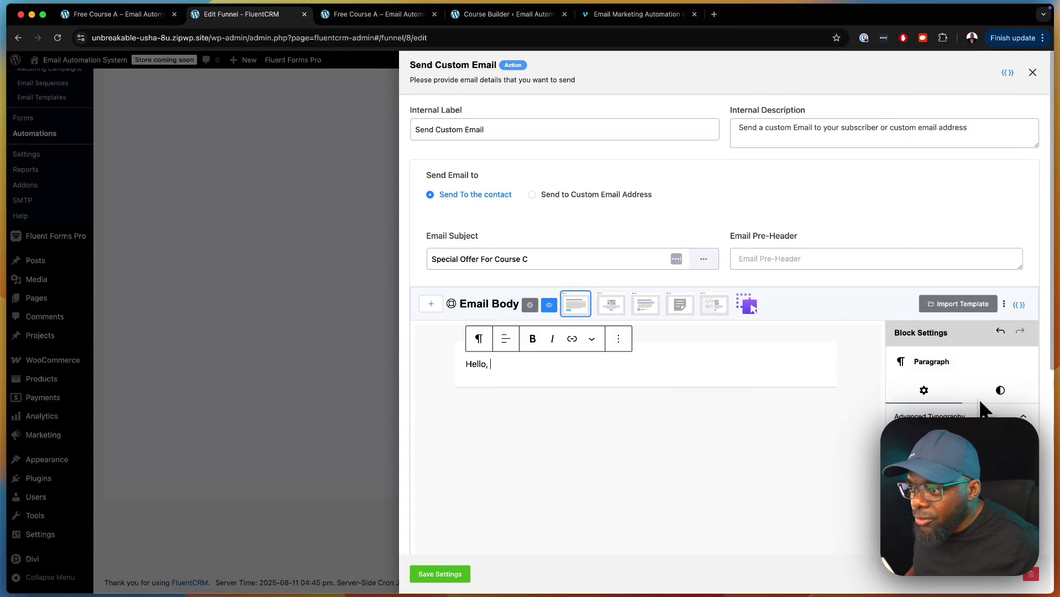
pyautogui.click(1018, 306)
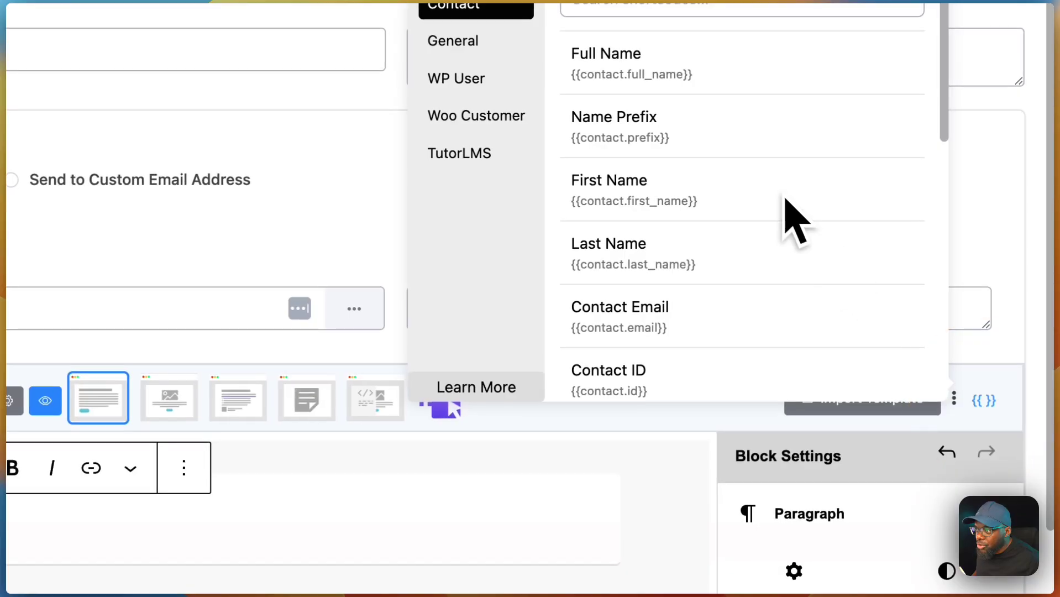
pyautogui.scroll(-5, 755, 232)
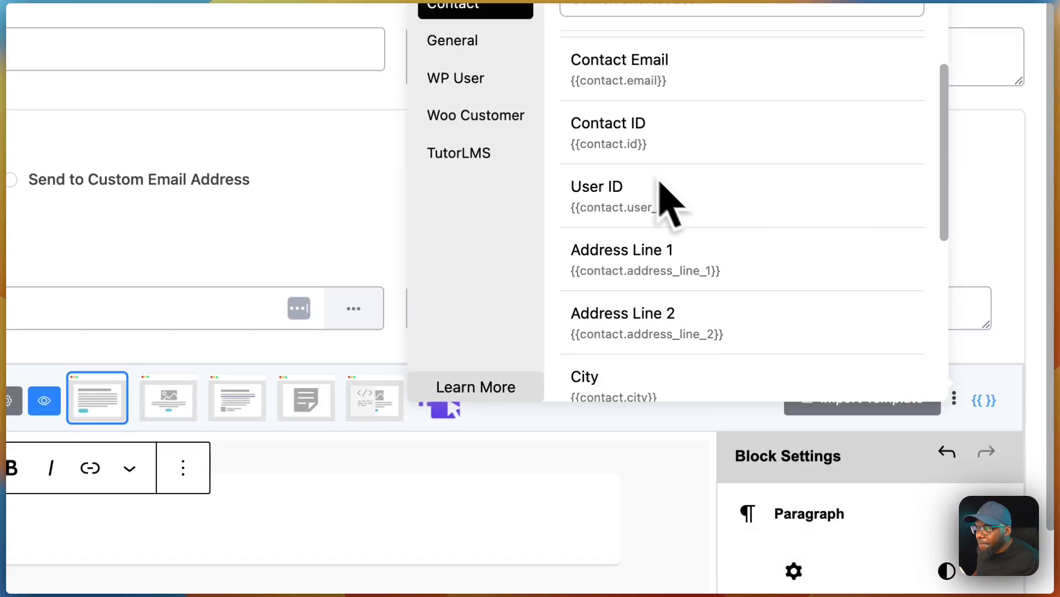
pyautogui.click(497, 37)
pyautogui.scroll(-3, 740, 332)
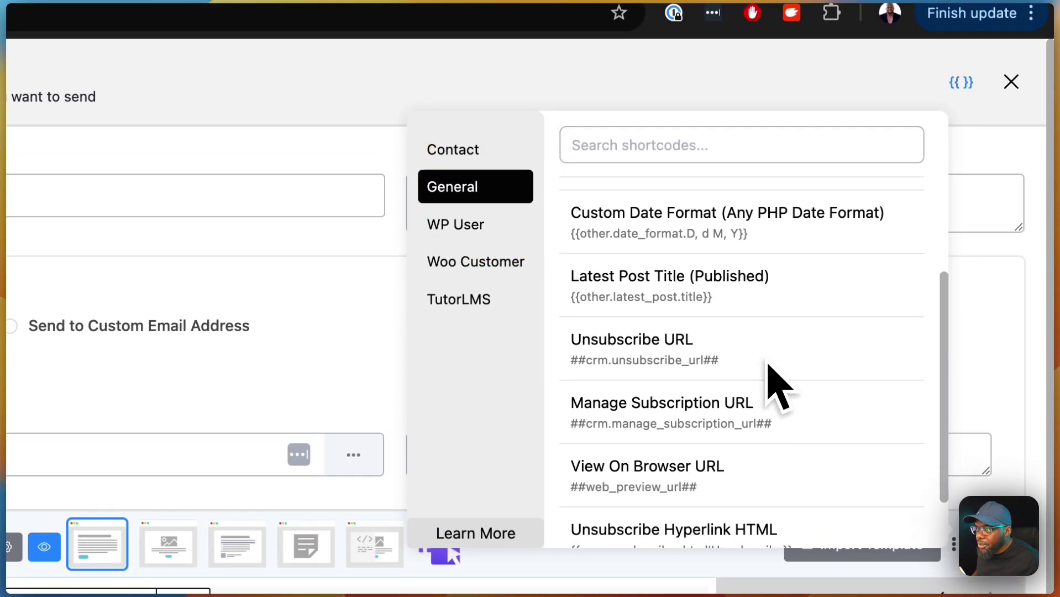
pyautogui.scroll(5, 773, 375)
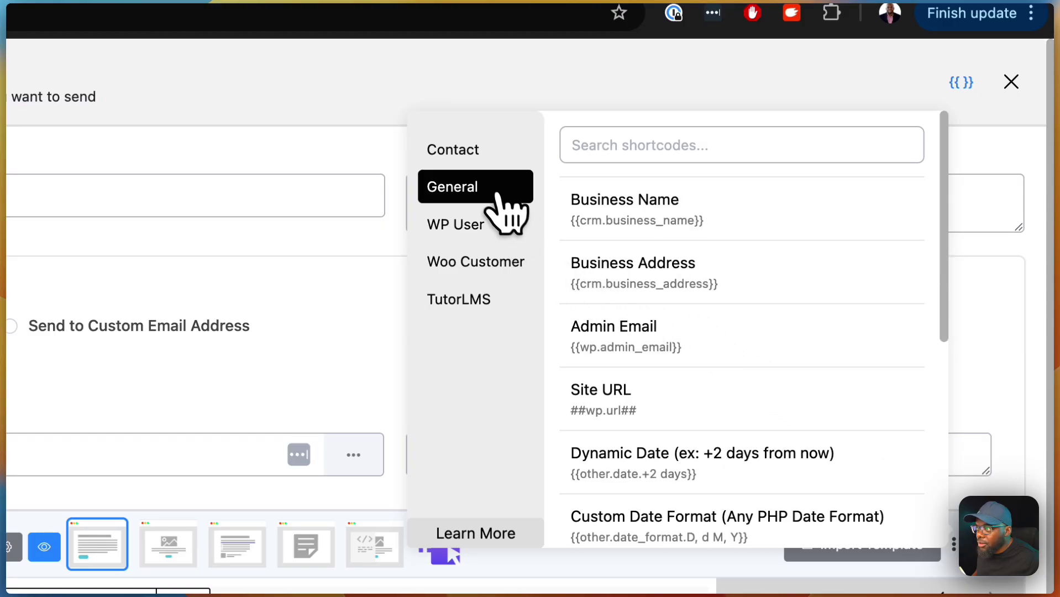
pyautogui.click(471, 151)
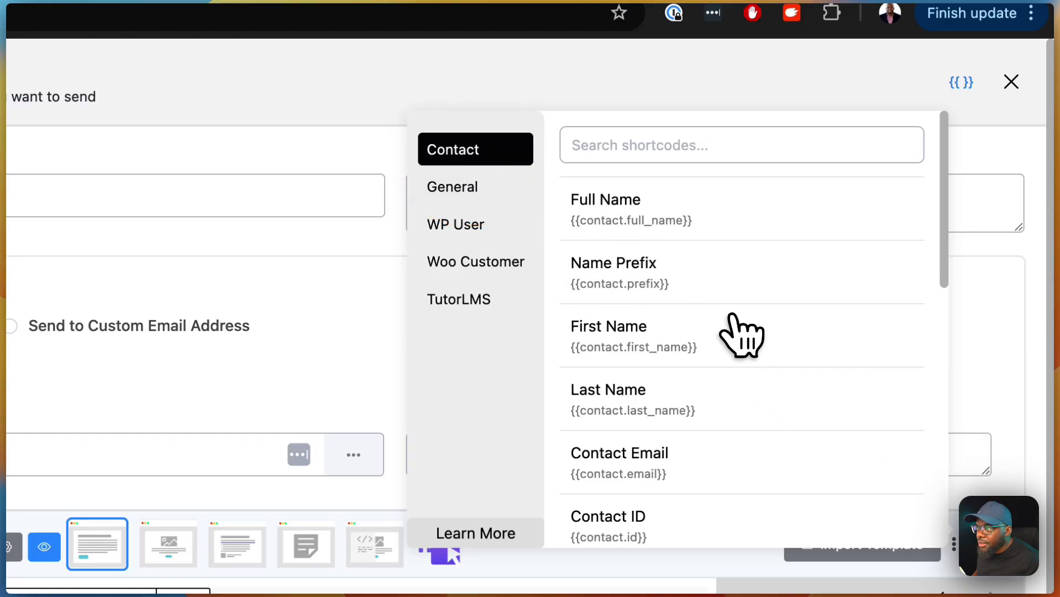
pyautogui.click(667, 350)
pyautogui.click(0, 596)
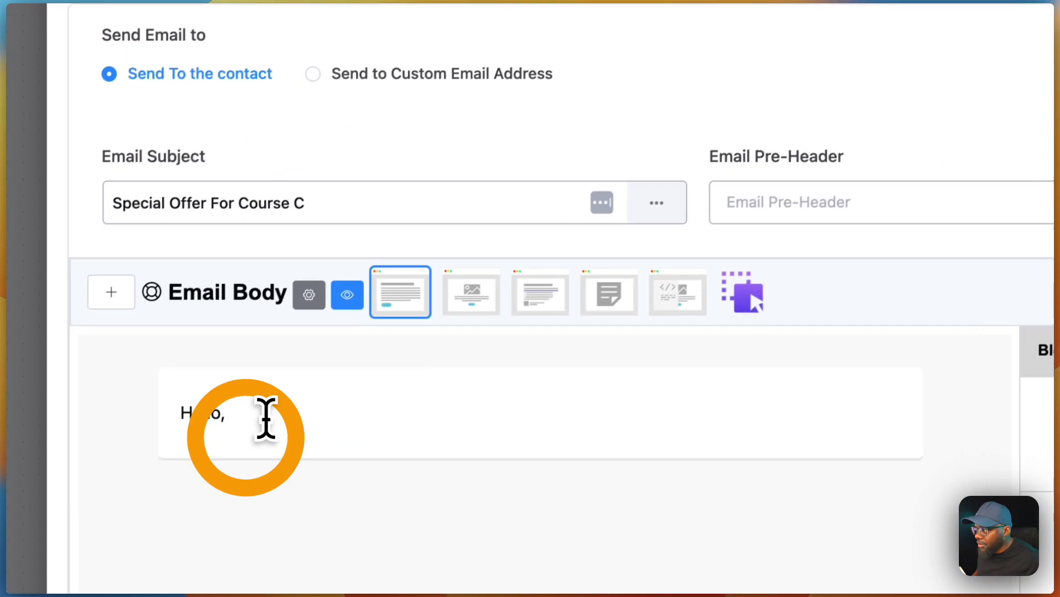
pyautogui.write('{{contact.first_name}}')
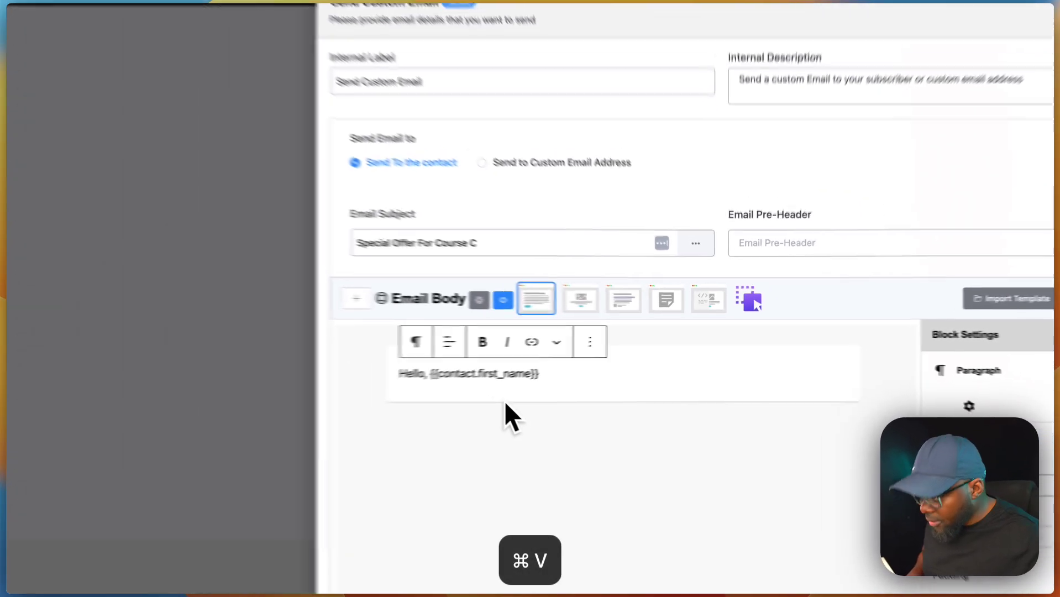
# Add a 'Text goes here...' paragraph below the greeting and save the email step
pyautogui.press('Return')
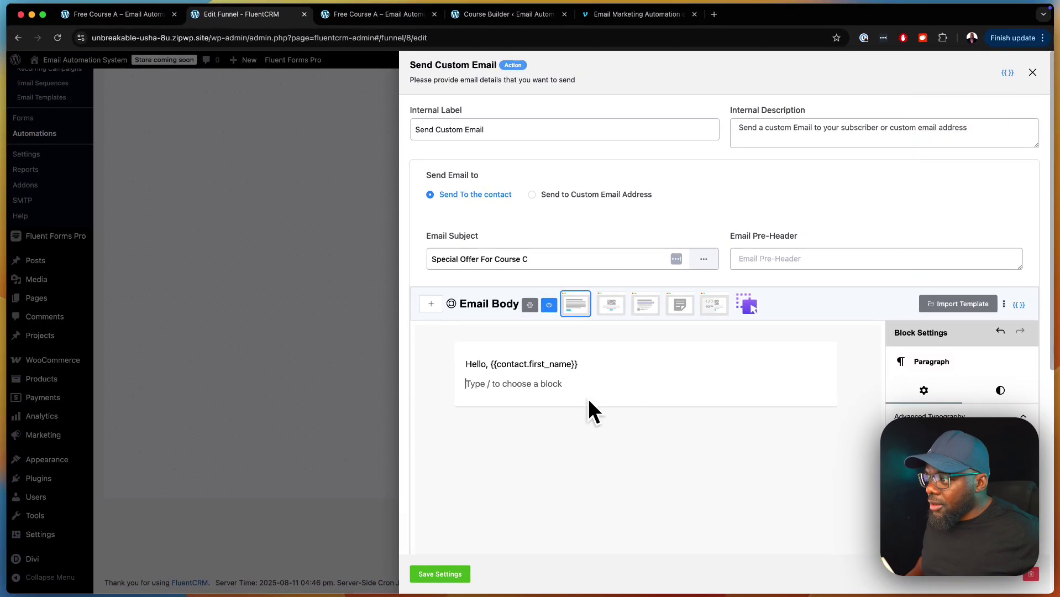
pyautogui.write('Text ')
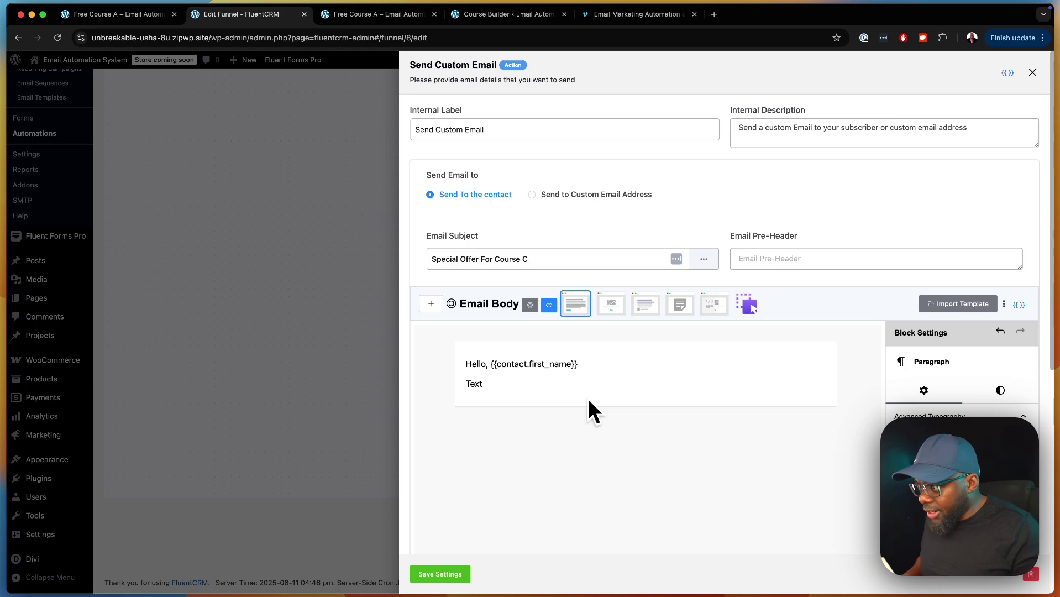
pyautogui.write('goes')
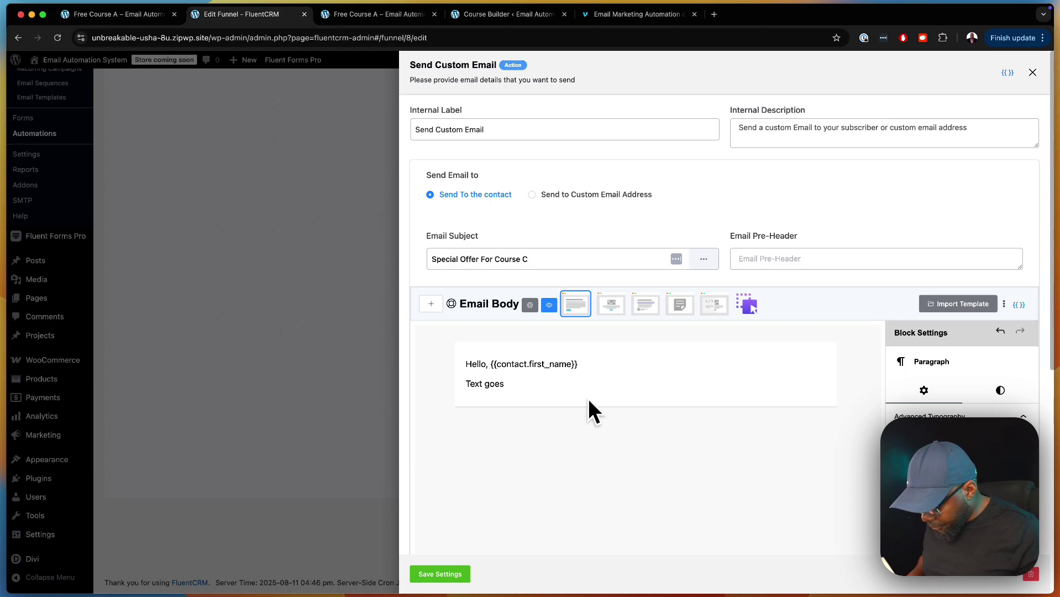
pyautogui.write(' here...')
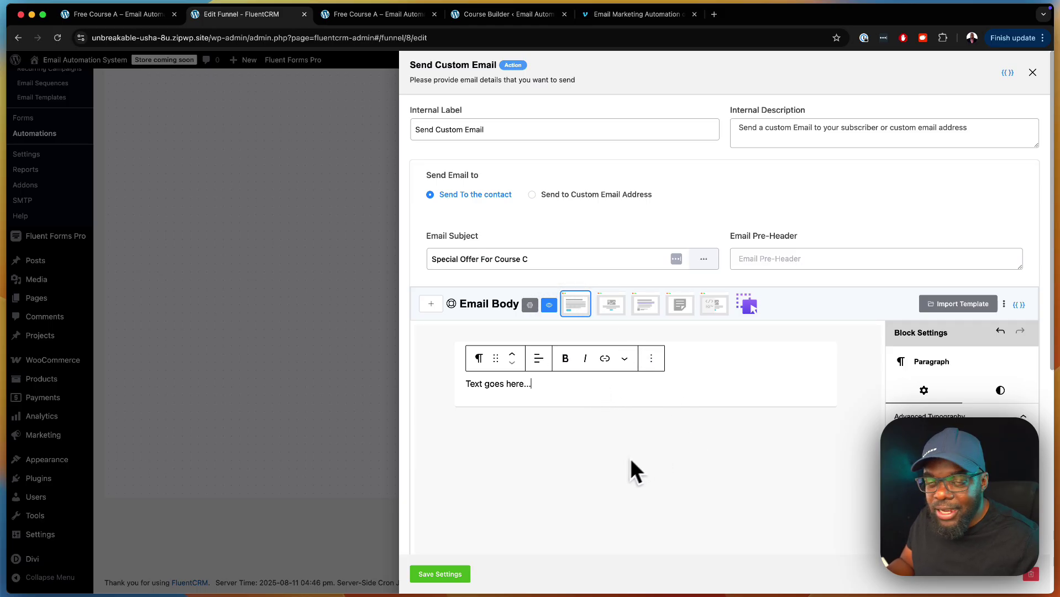
pyautogui.scroll(-5, 630, 511)
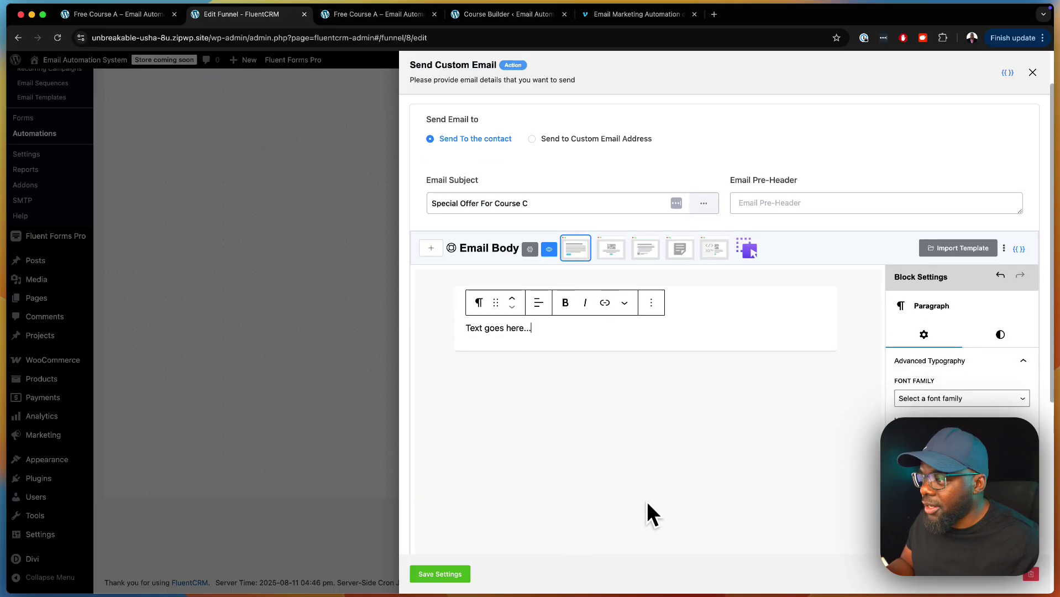
pyautogui.scroll(-2, 547, 533)
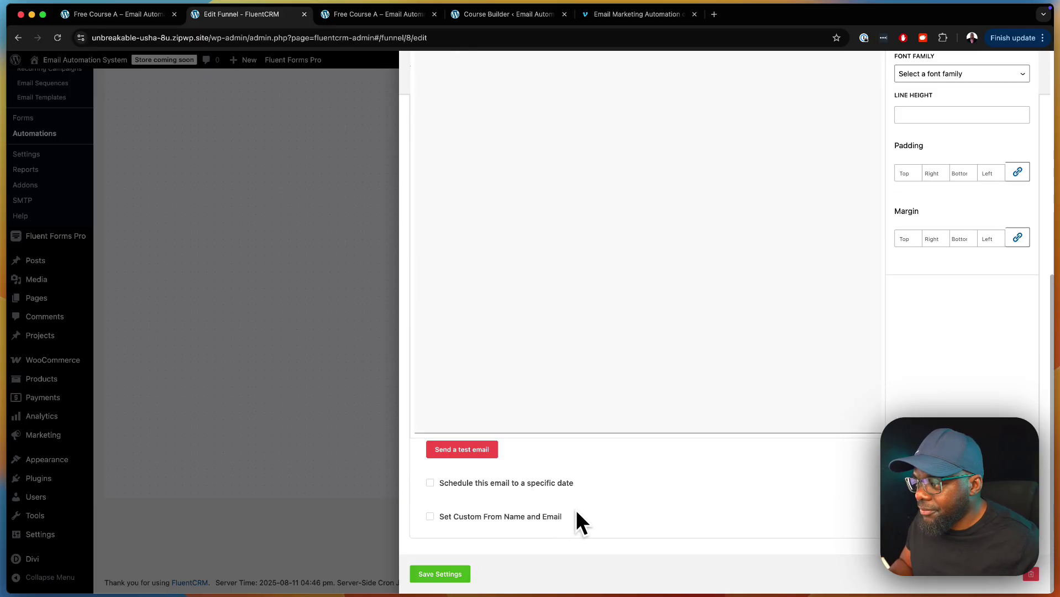
pyautogui.click(501, 561)
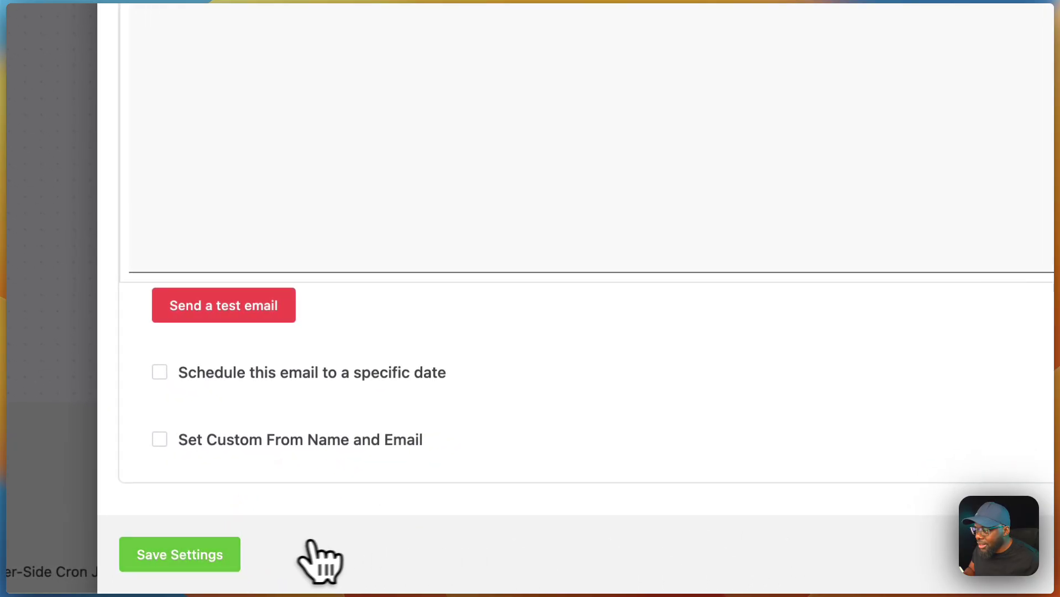
pyautogui.click(194, 561)
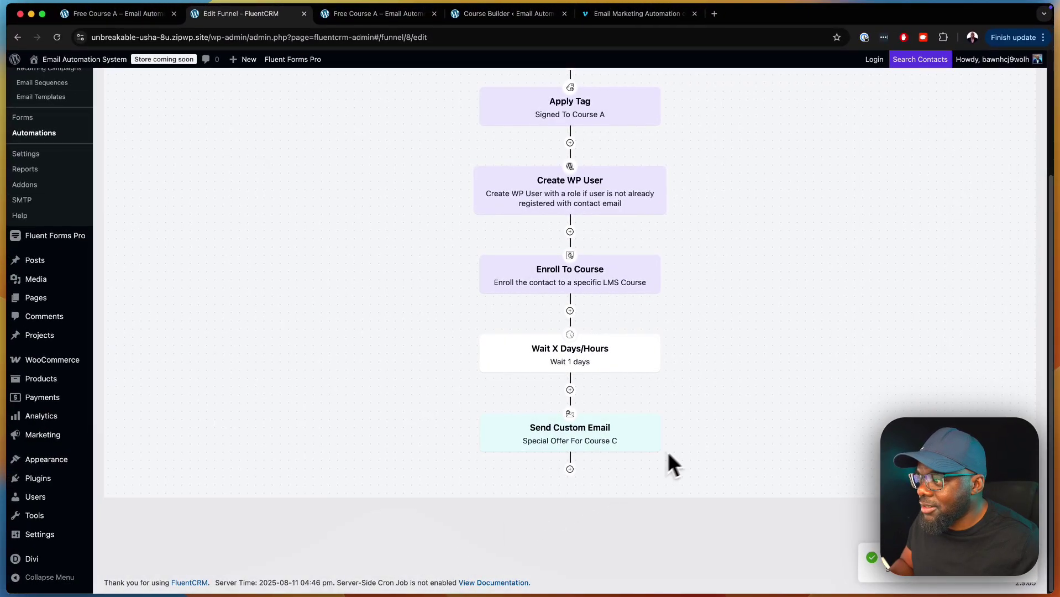
pyautogui.scroll(5, 719, 437)
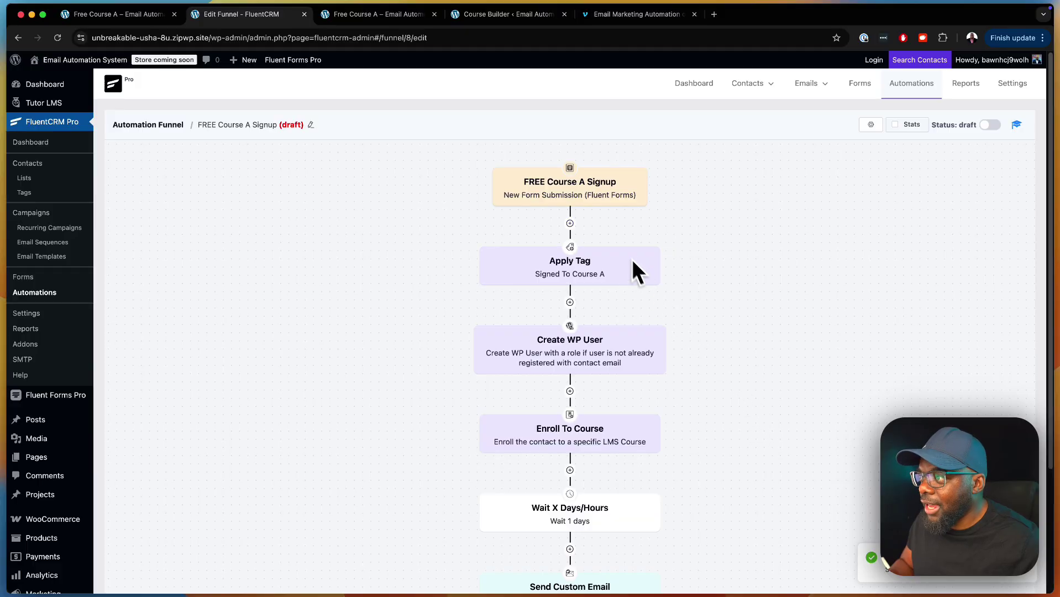
# Switch the FREE Course A Signup funnel's status from draft to published
pyautogui.scroll(-2, 569, 453)
pyautogui.scroll(3, 783, 409)
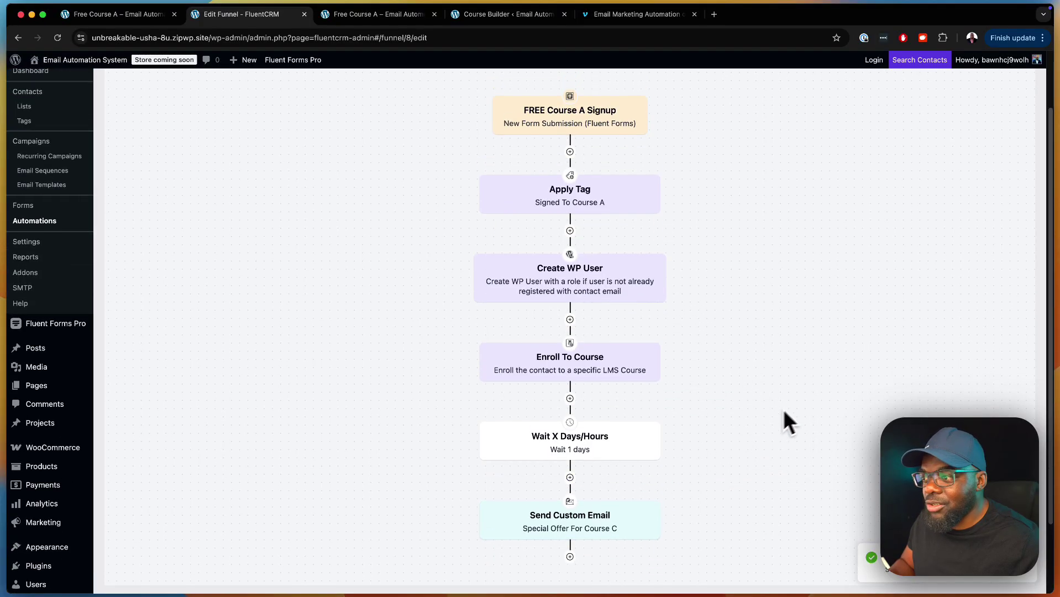
pyautogui.click(990, 125)
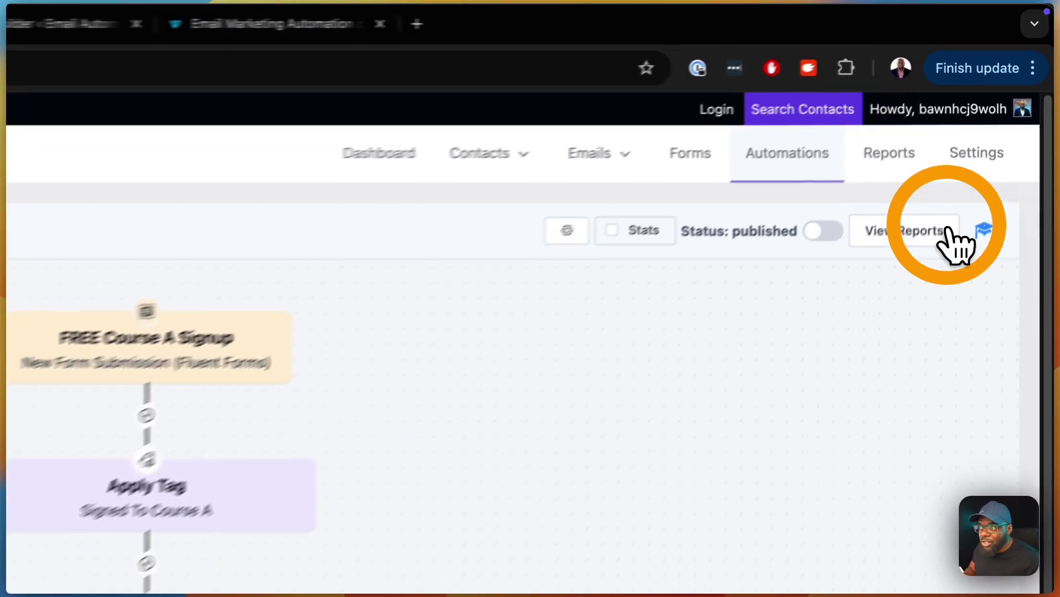